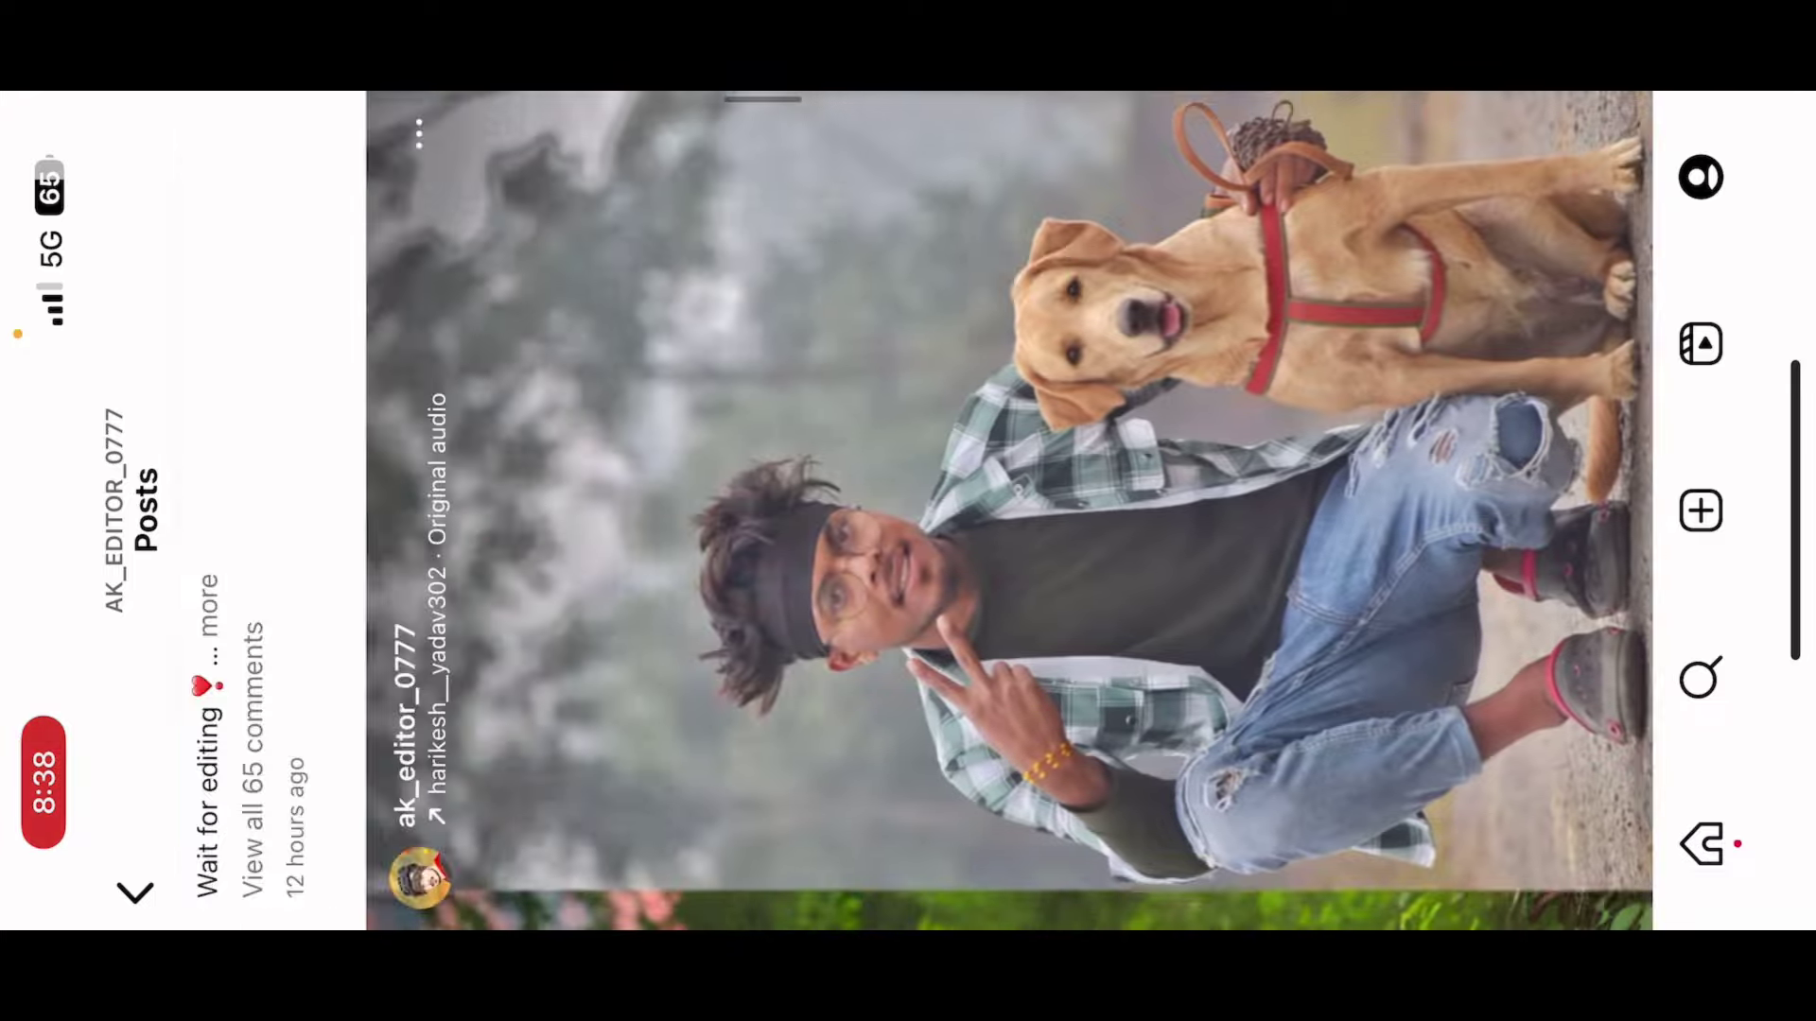
# Step: Open a recently searched editor's profile from Instagram's Search page
pyautogui.scroll(-5, 908, 510)
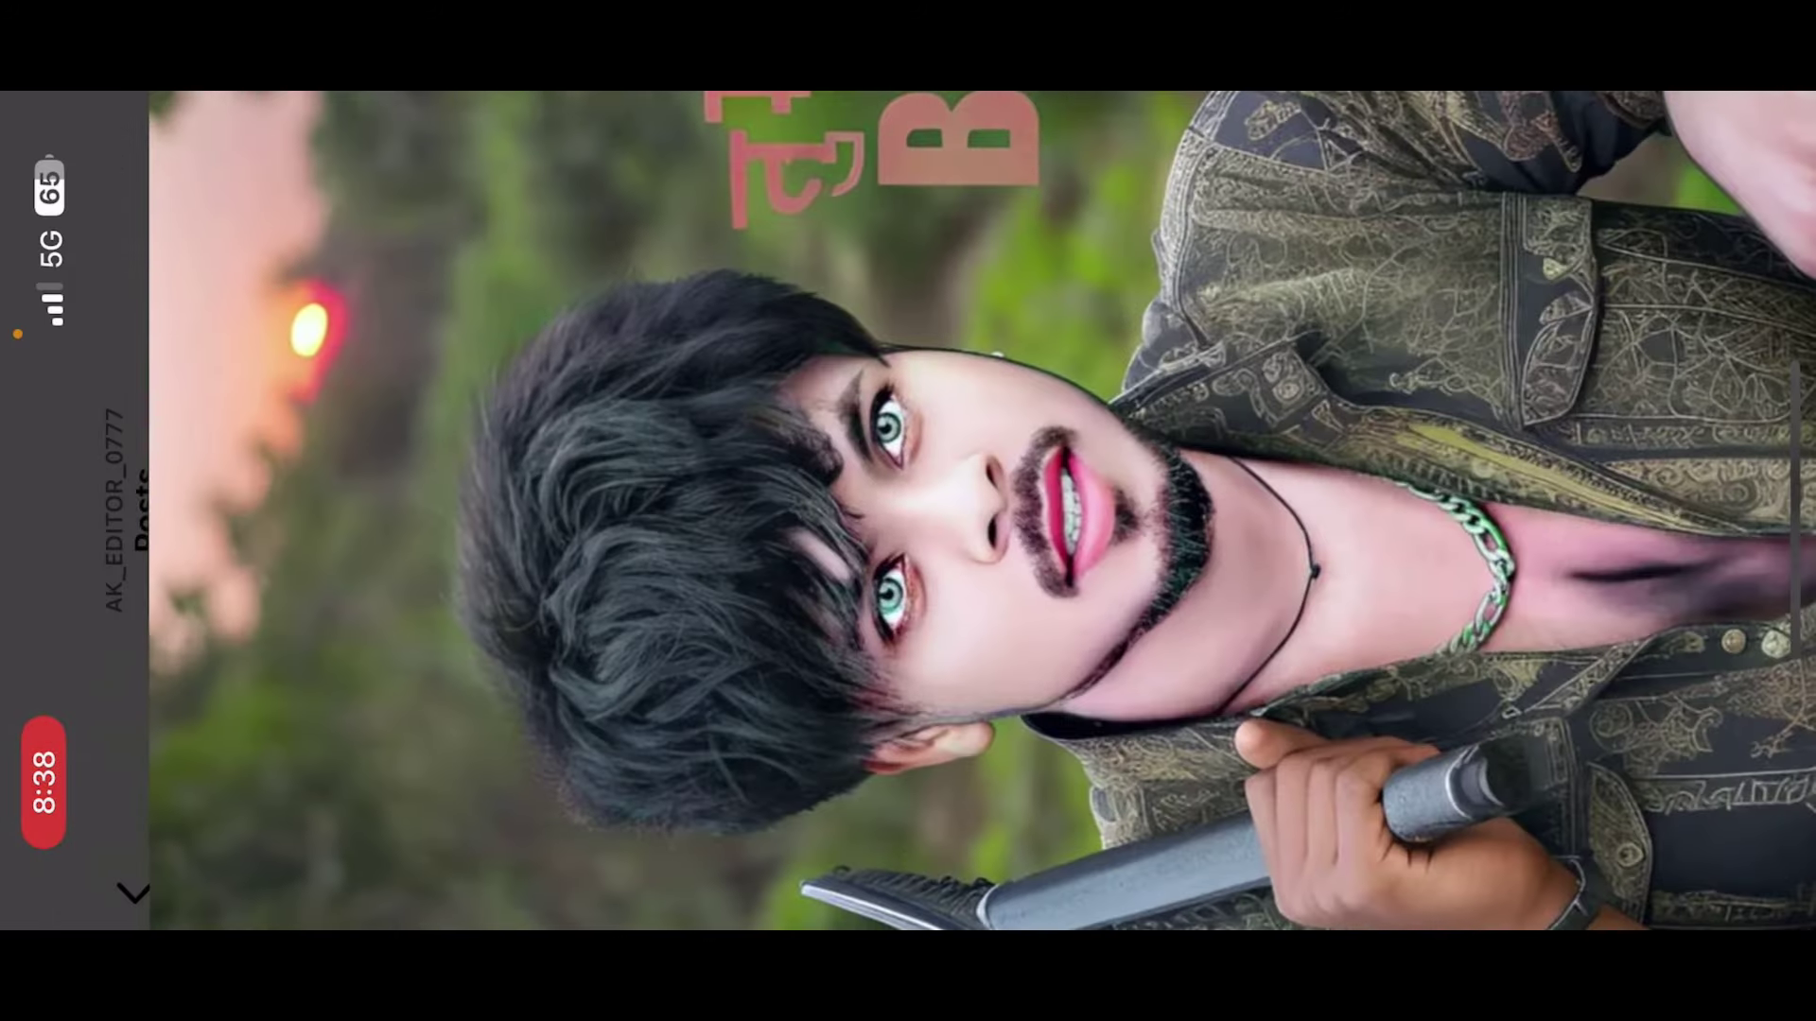
pyautogui.scroll(-5, 908, 511)
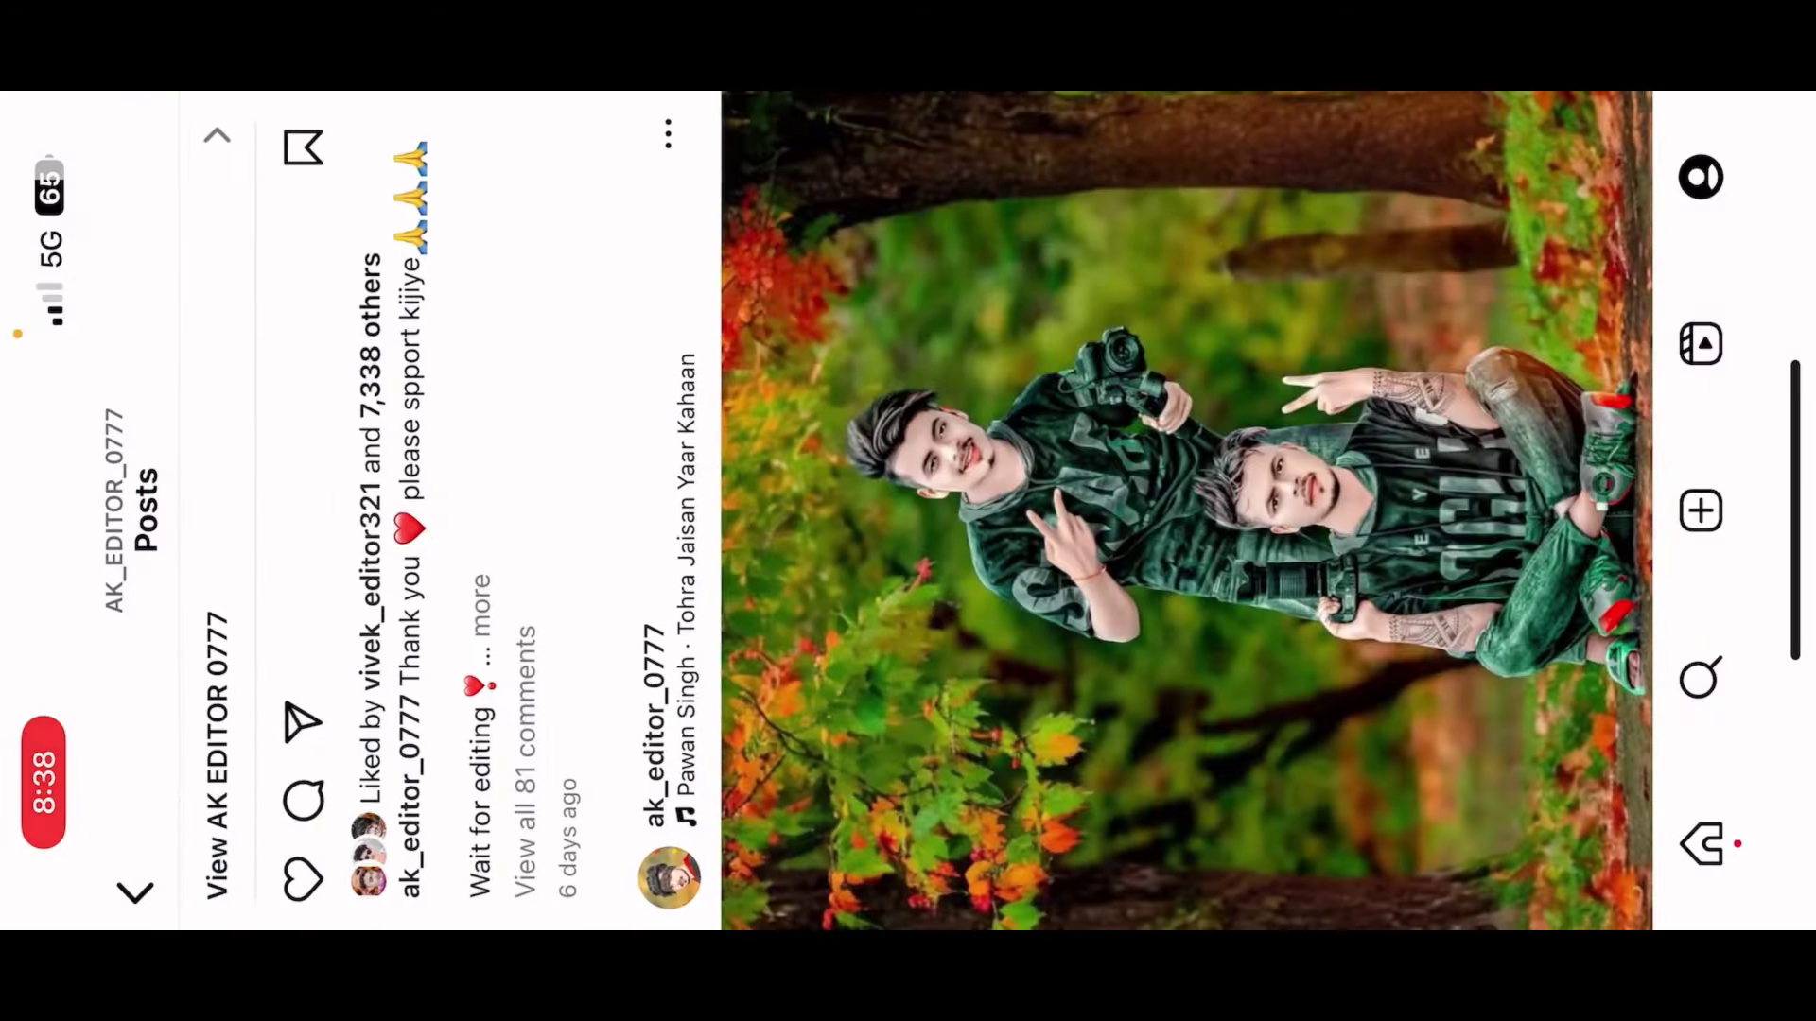
pyautogui.click(1700, 677)
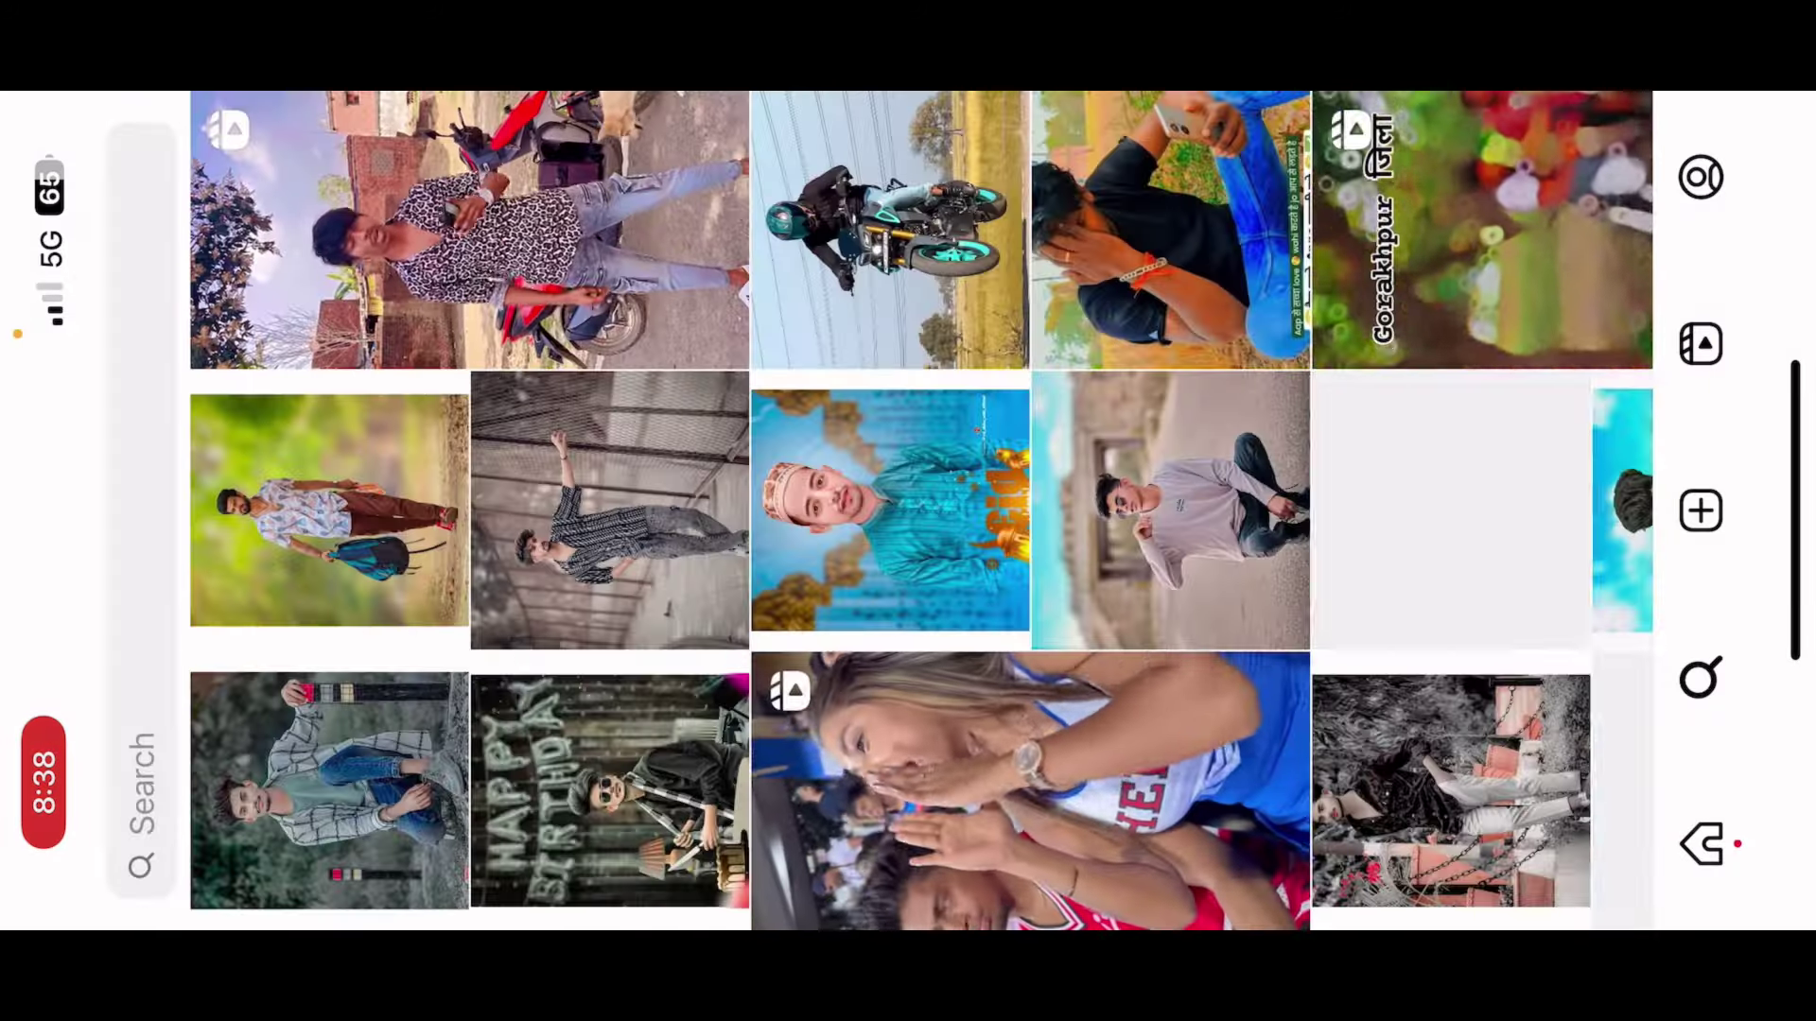
pyautogui.click(142, 568)
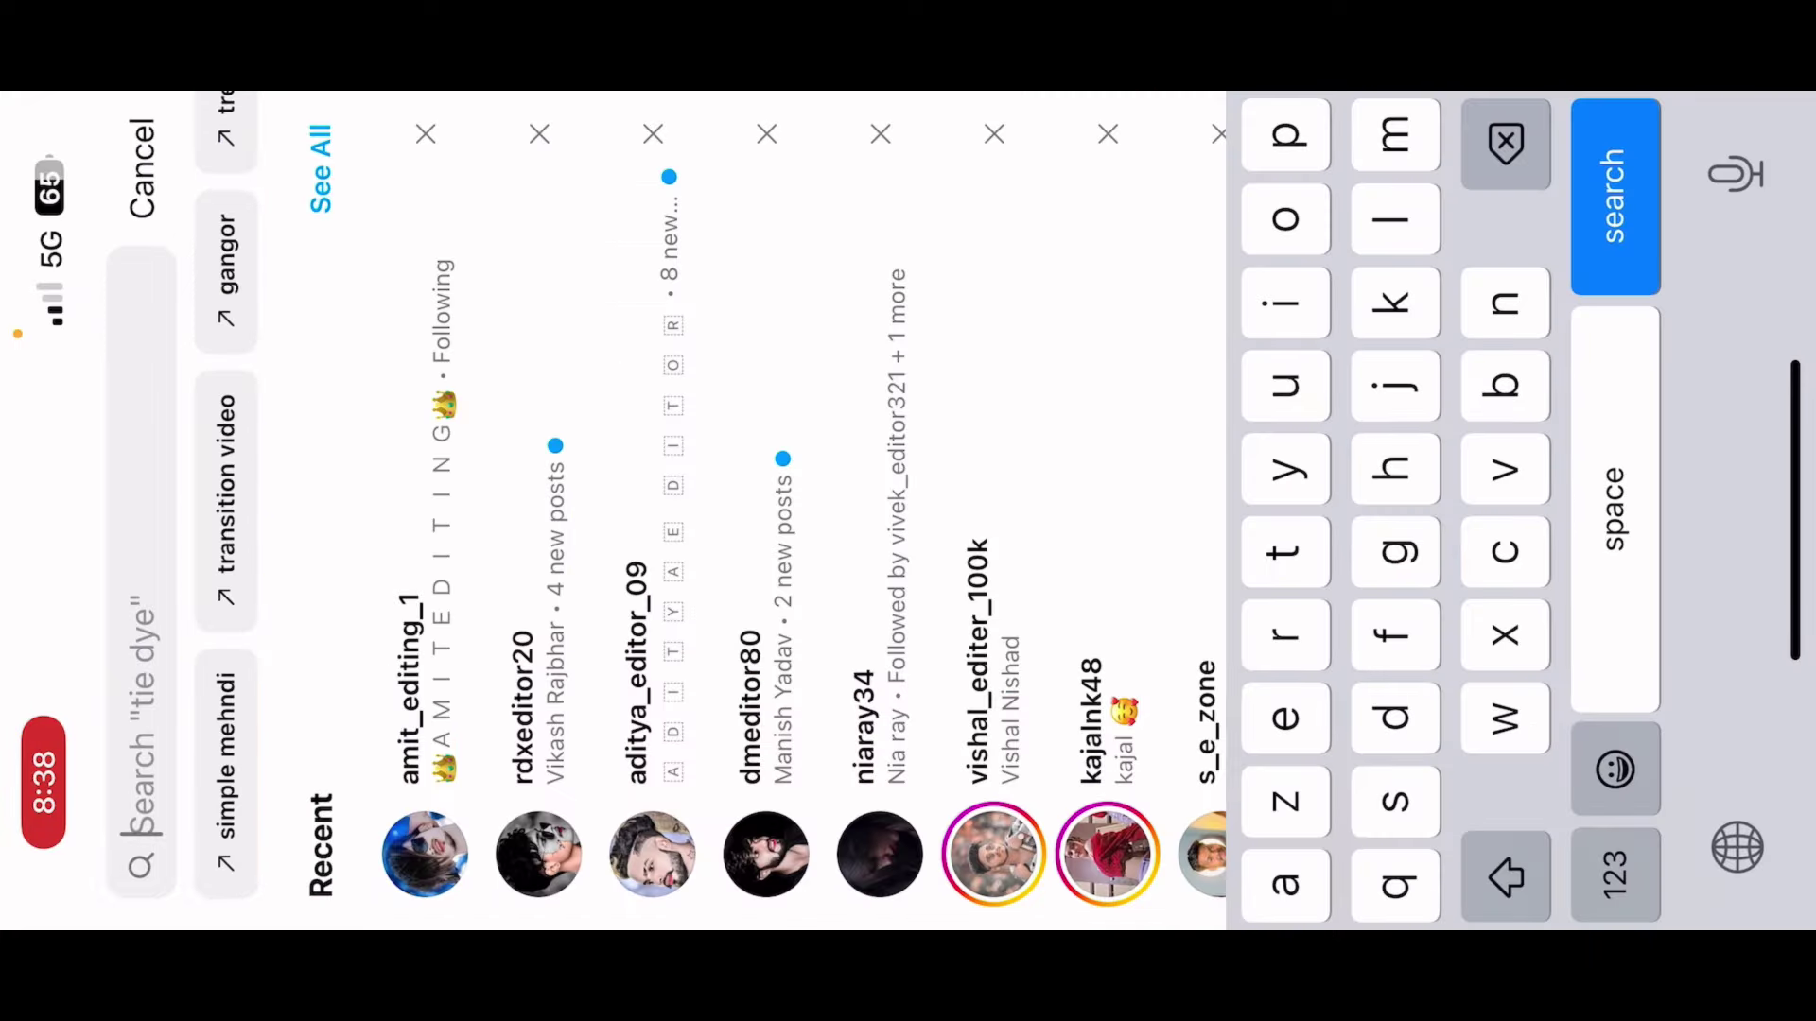
pyautogui.click(766, 709)
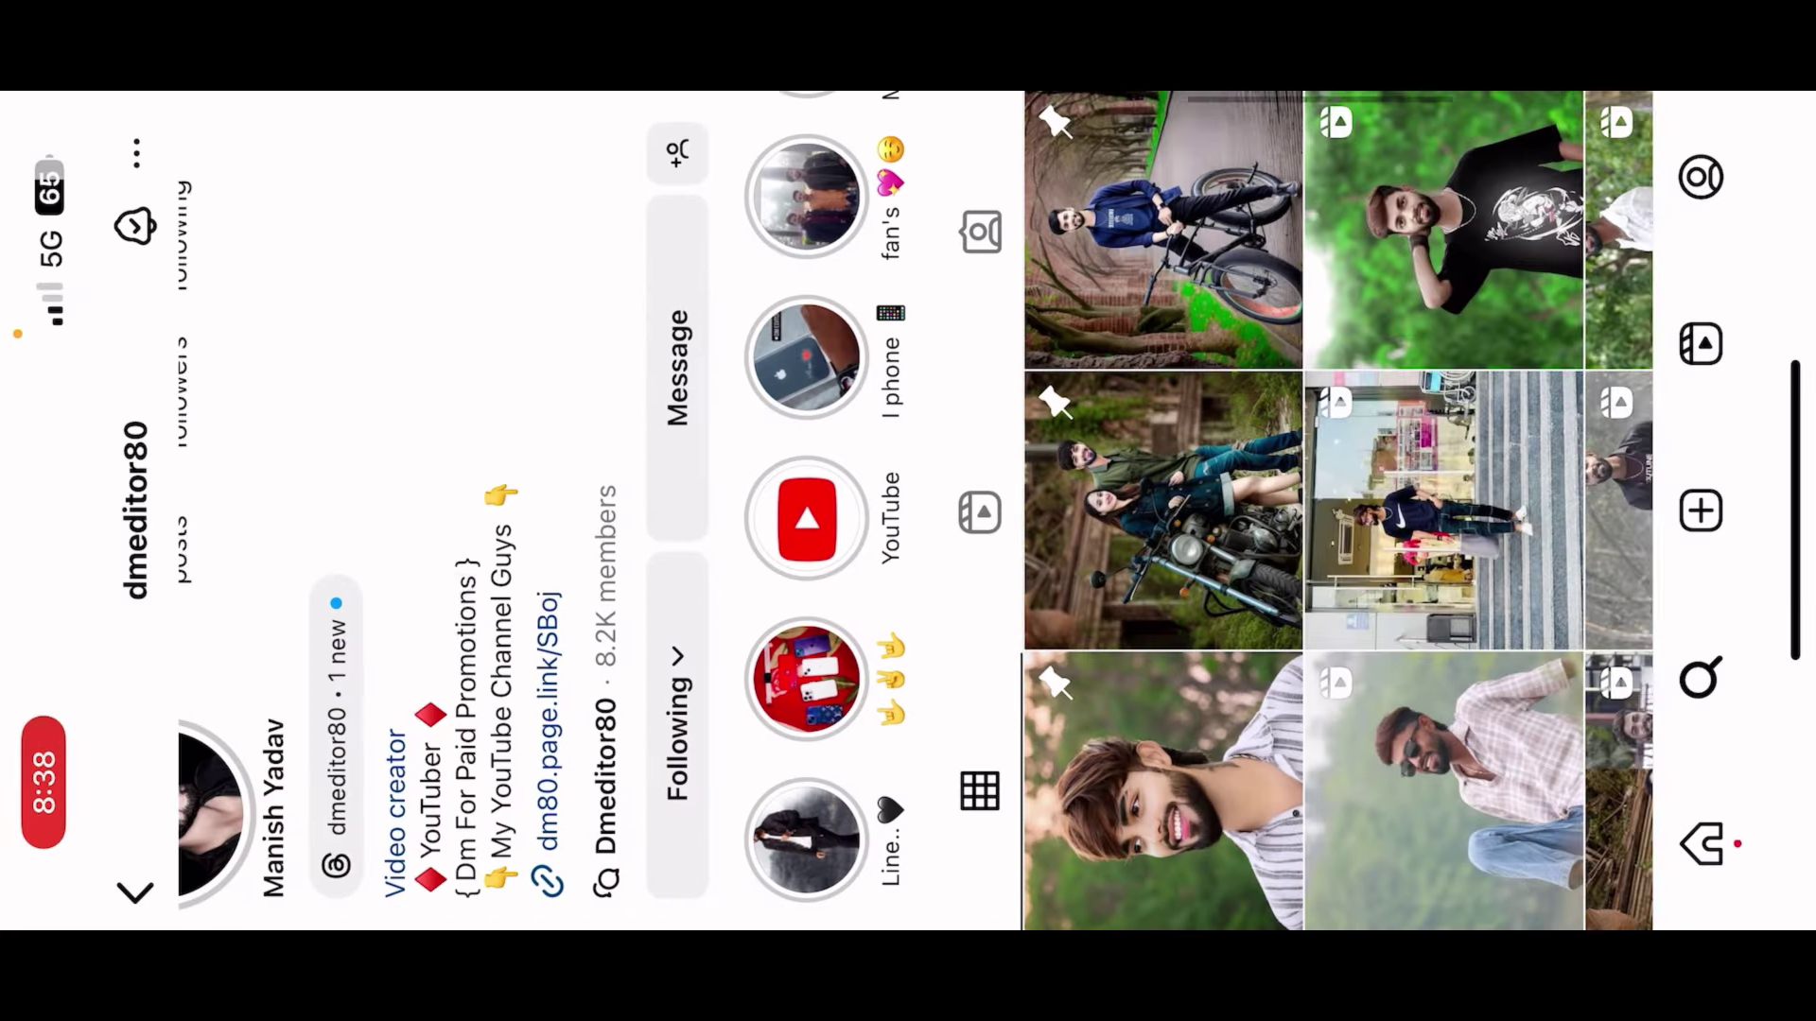
# Step: Browse the editor's posts, including the motorbike couple post
pyautogui.scroll(-4, 946, 510)
pyautogui.click(833, 516)
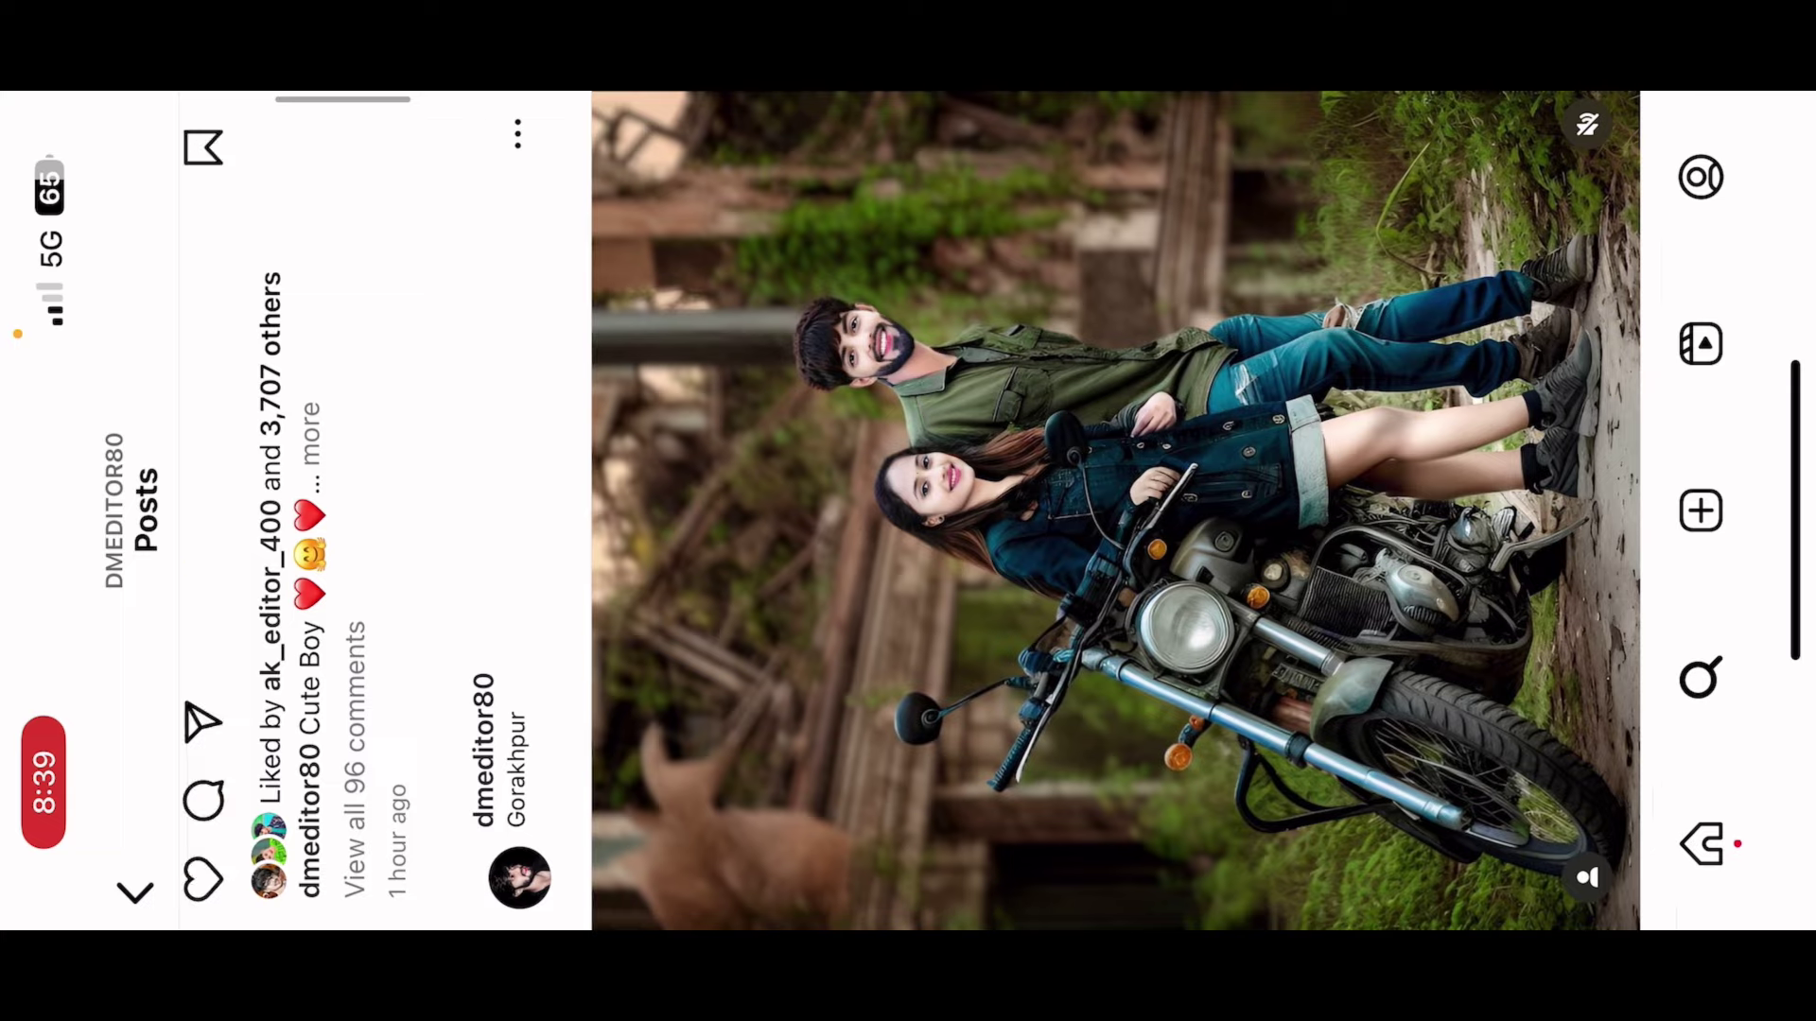
pyautogui.scroll(-2, 946, 511)
pyautogui.scroll(-5, 946, 511)
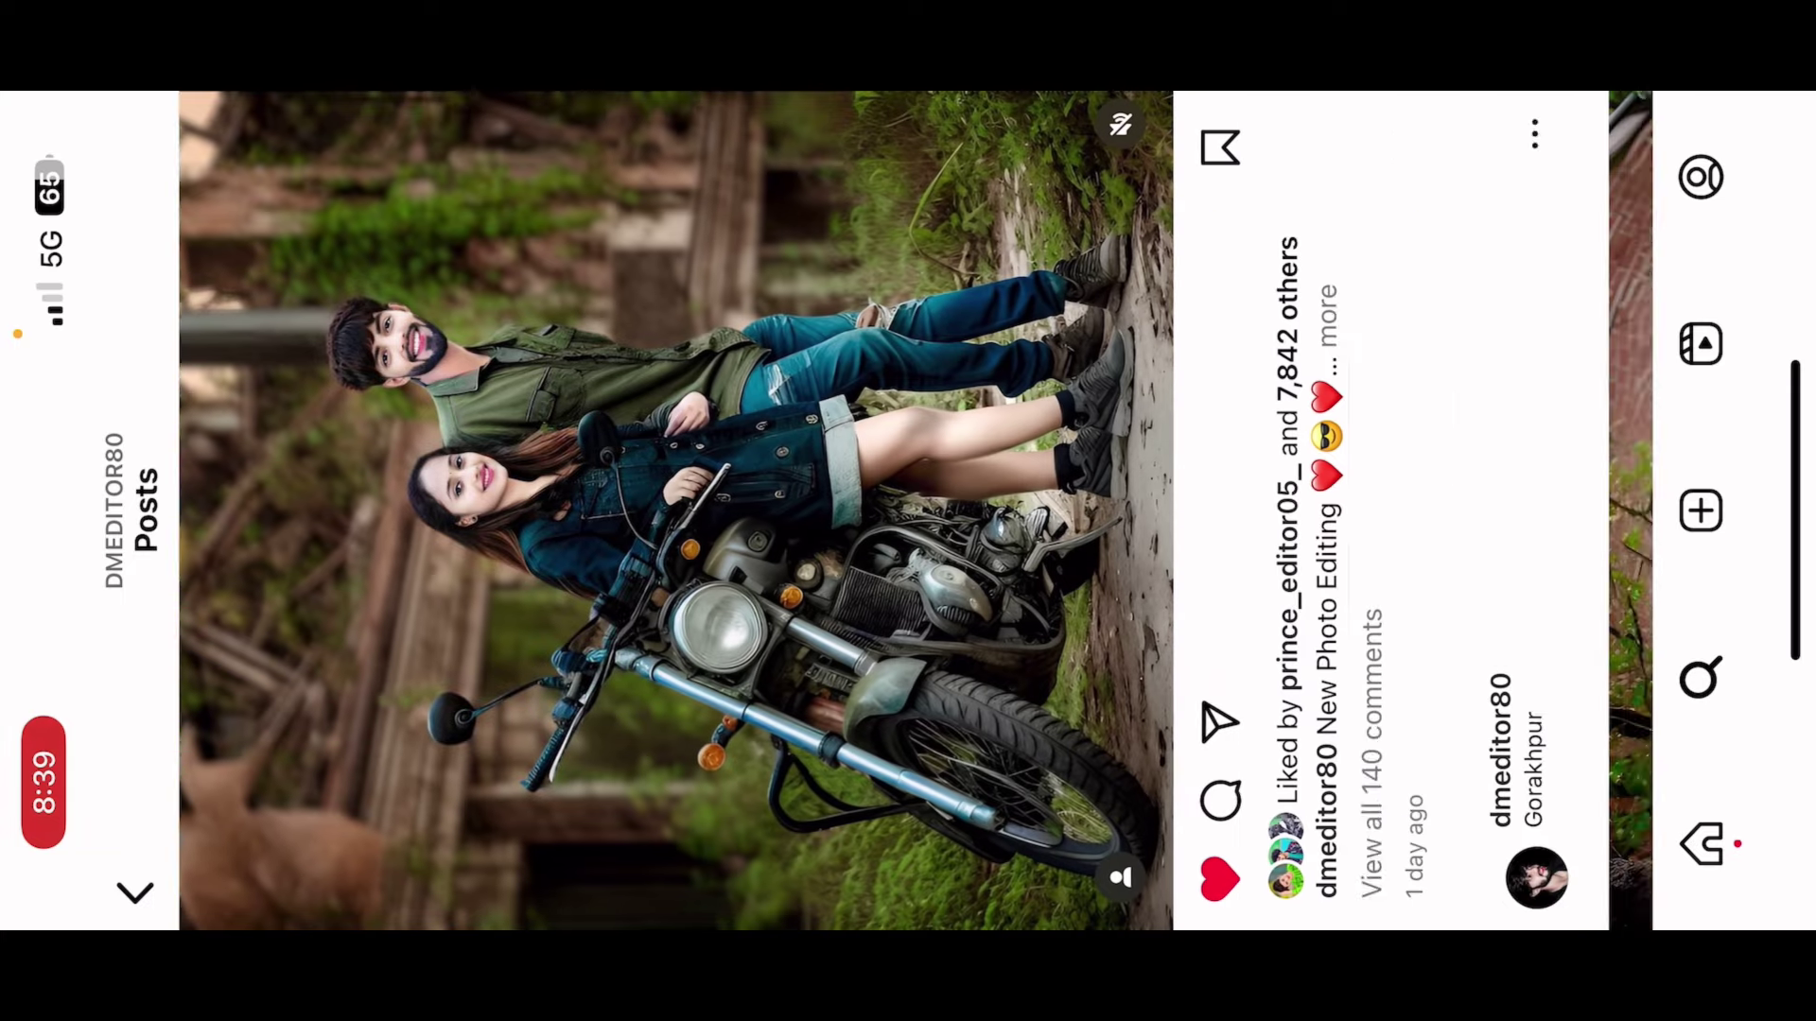
pyautogui.scroll(4, 945, 511)
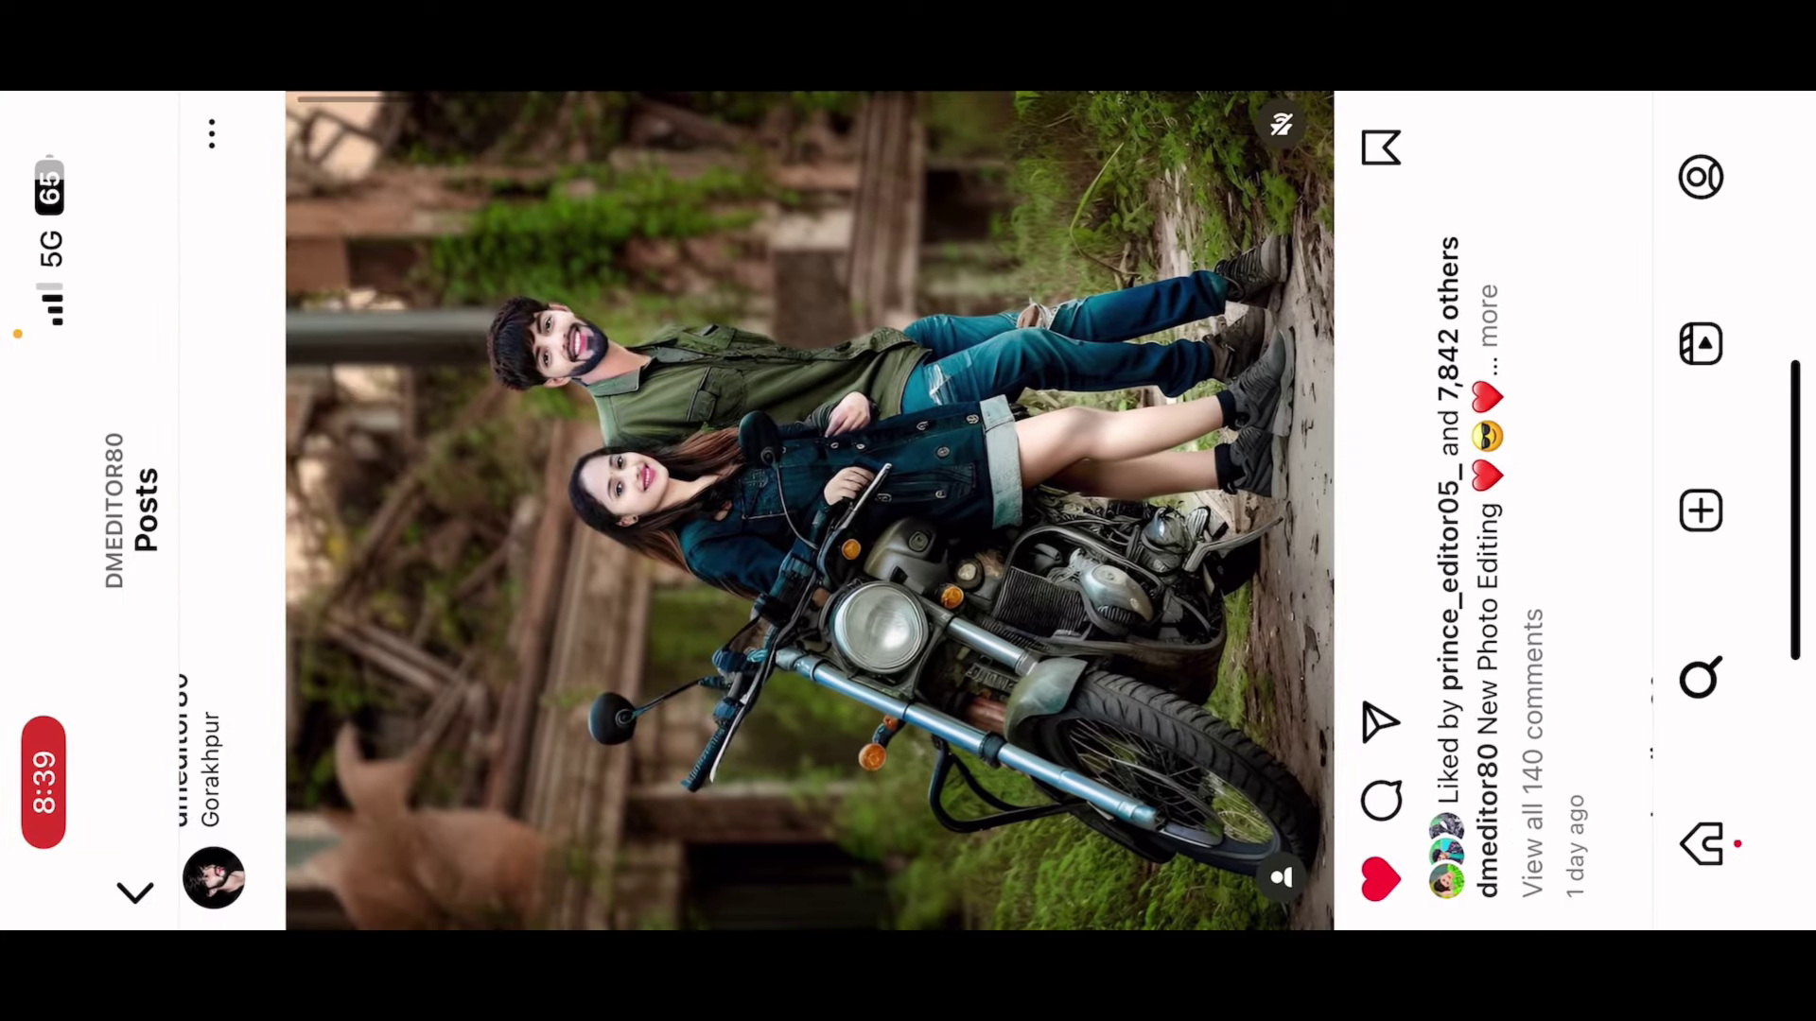
pyautogui.scroll(-5, 946, 510)
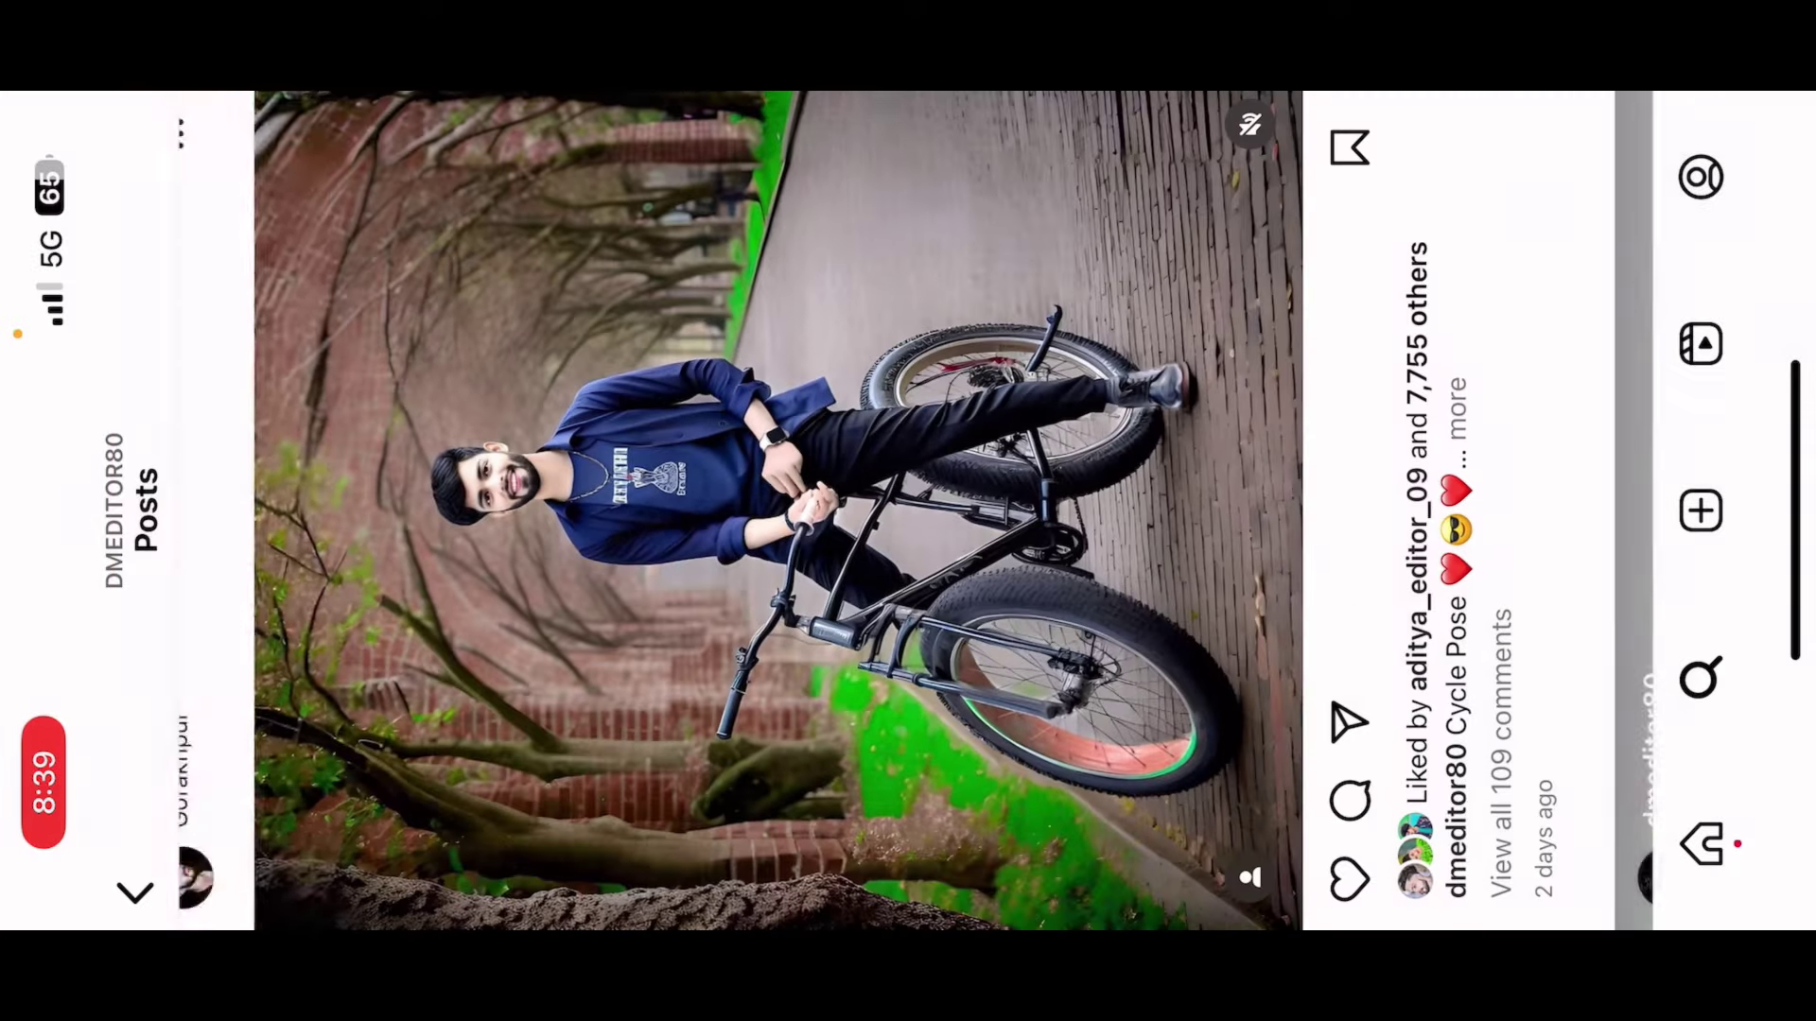
pyautogui.scroll(-5, 946, 511)
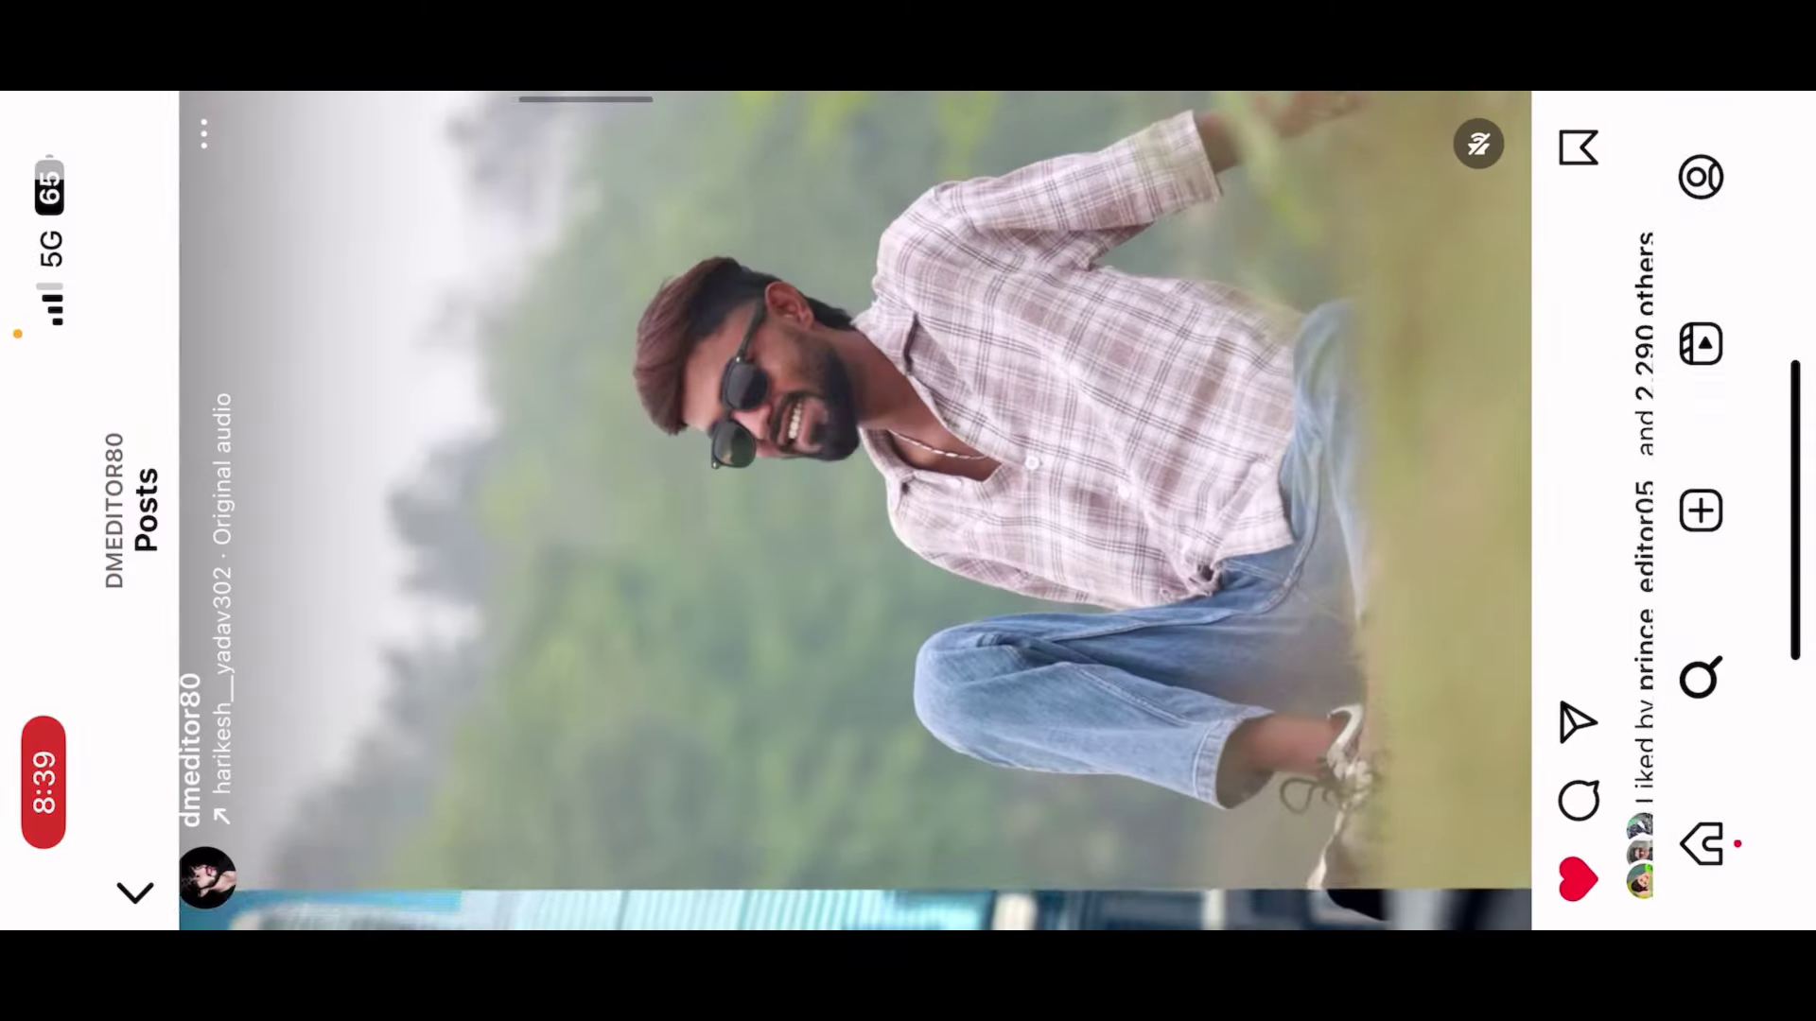
pyautogui.scroll(-2, 851, 510)
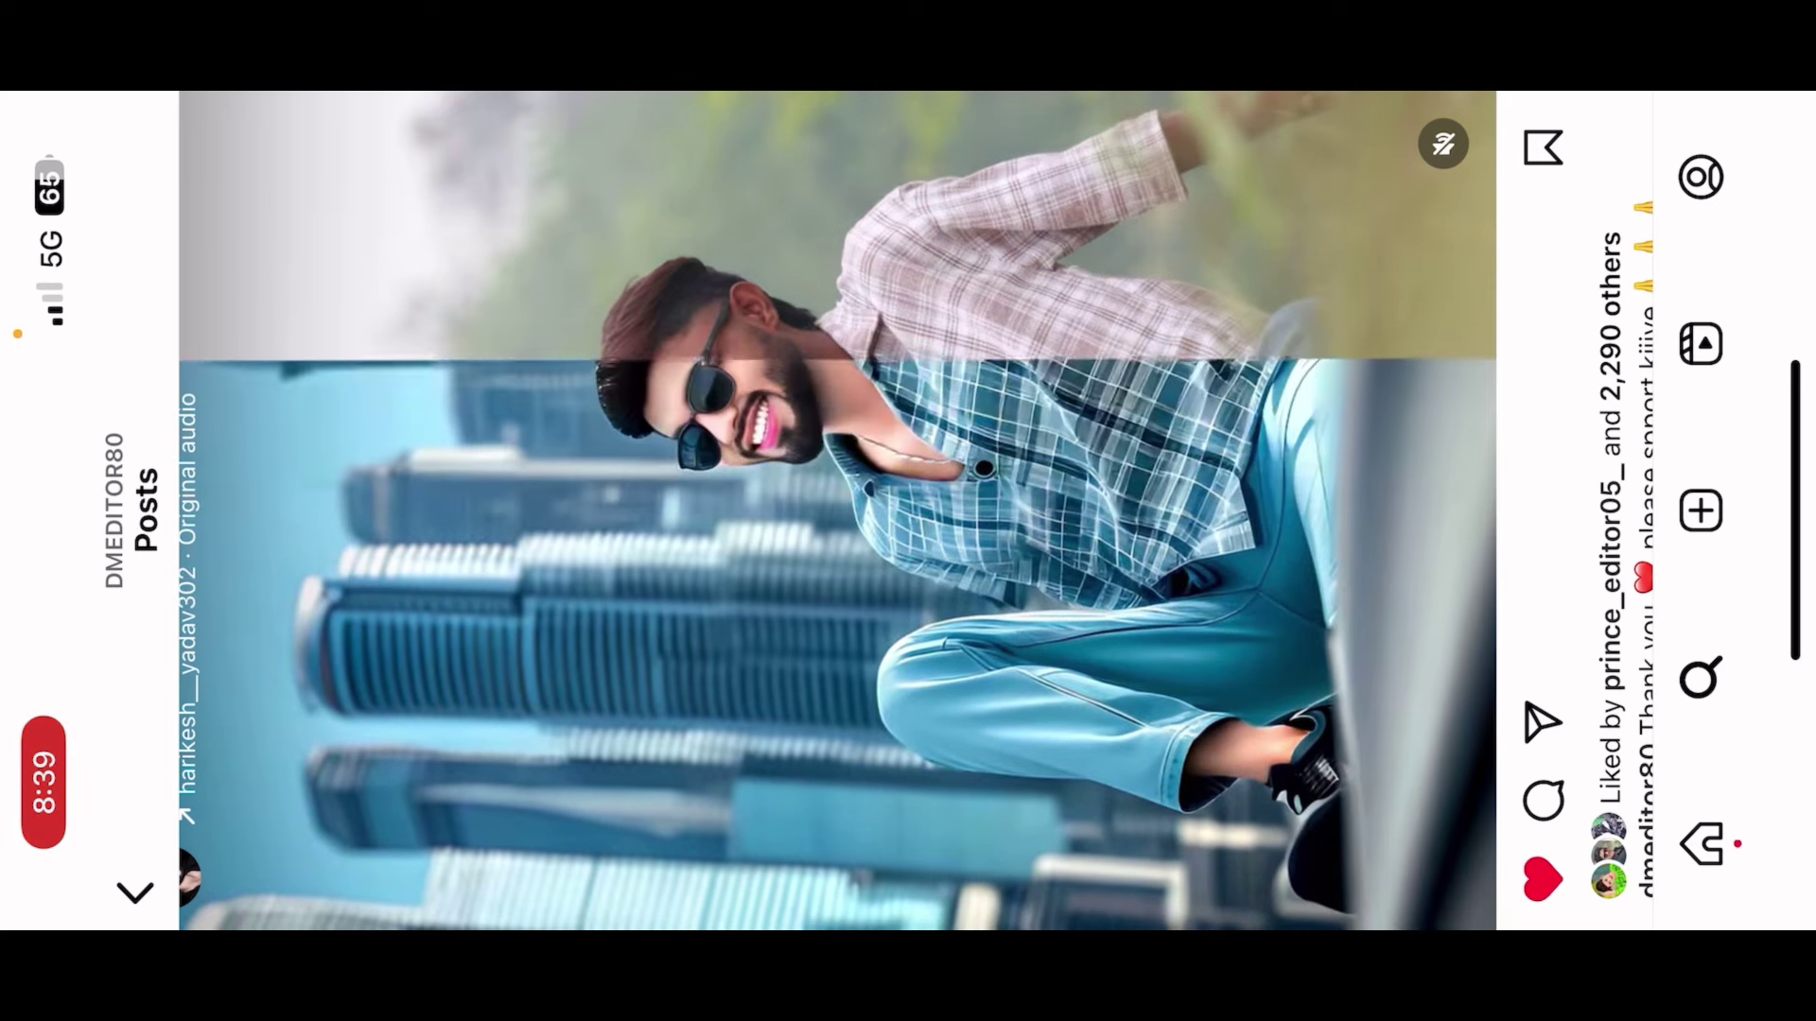
pyautogui.scroll(-3, 916, 511)
pyautogui.scroll(2, 916, 511)
pyautogui.scroll(-10, 915, 511)
pyautogui.scroll(-2, 916, 510)
pyautogui.scroll(-1, 916, 510)
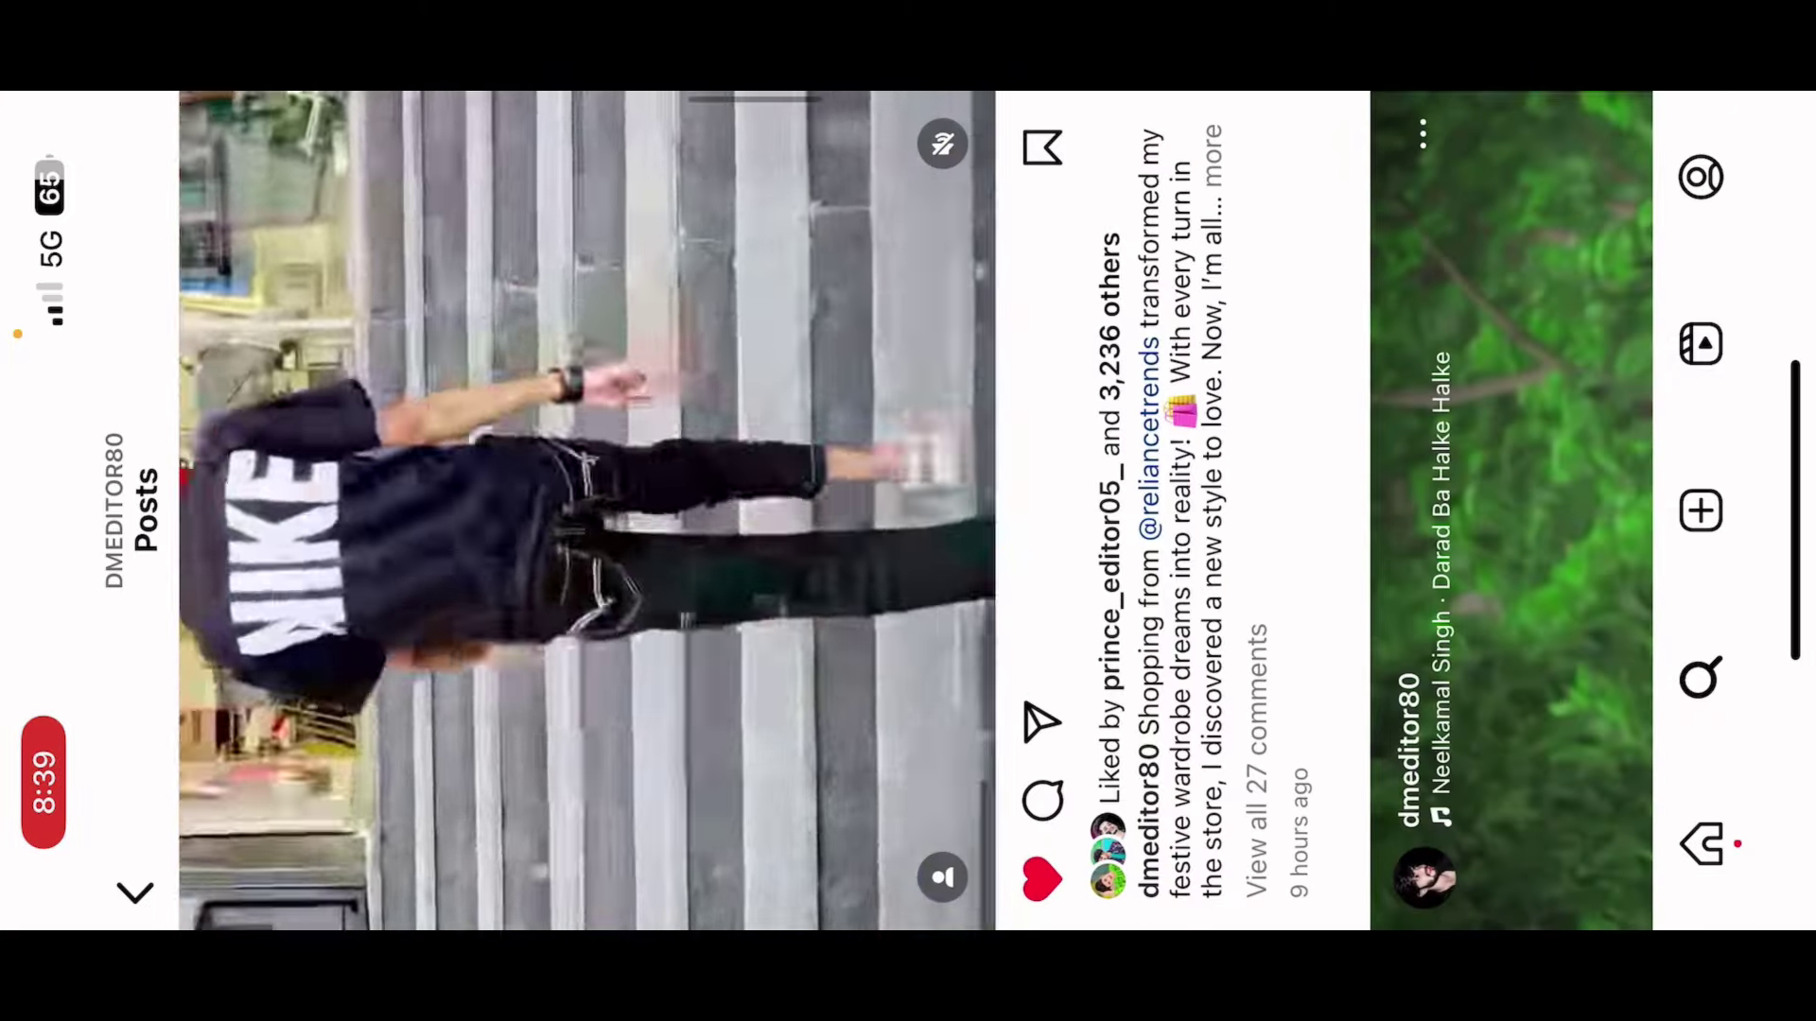
pyautogui.scroll(-8, 916, 511)
pyautogui.scroll(-10, 915, 511)
pyautogui.scroll(-5, 915, 511)
# Step: Return to your own Instagram profile page
pyautogui.press('Escape')
pyautogui.scroll(10, 916, 511)
pyautogui.scroll(-1, 927, 510)
# Step: View the crouching man post in your broadcast channel, then exit Instagram to the home screen
pyautogui.click(800, 747)
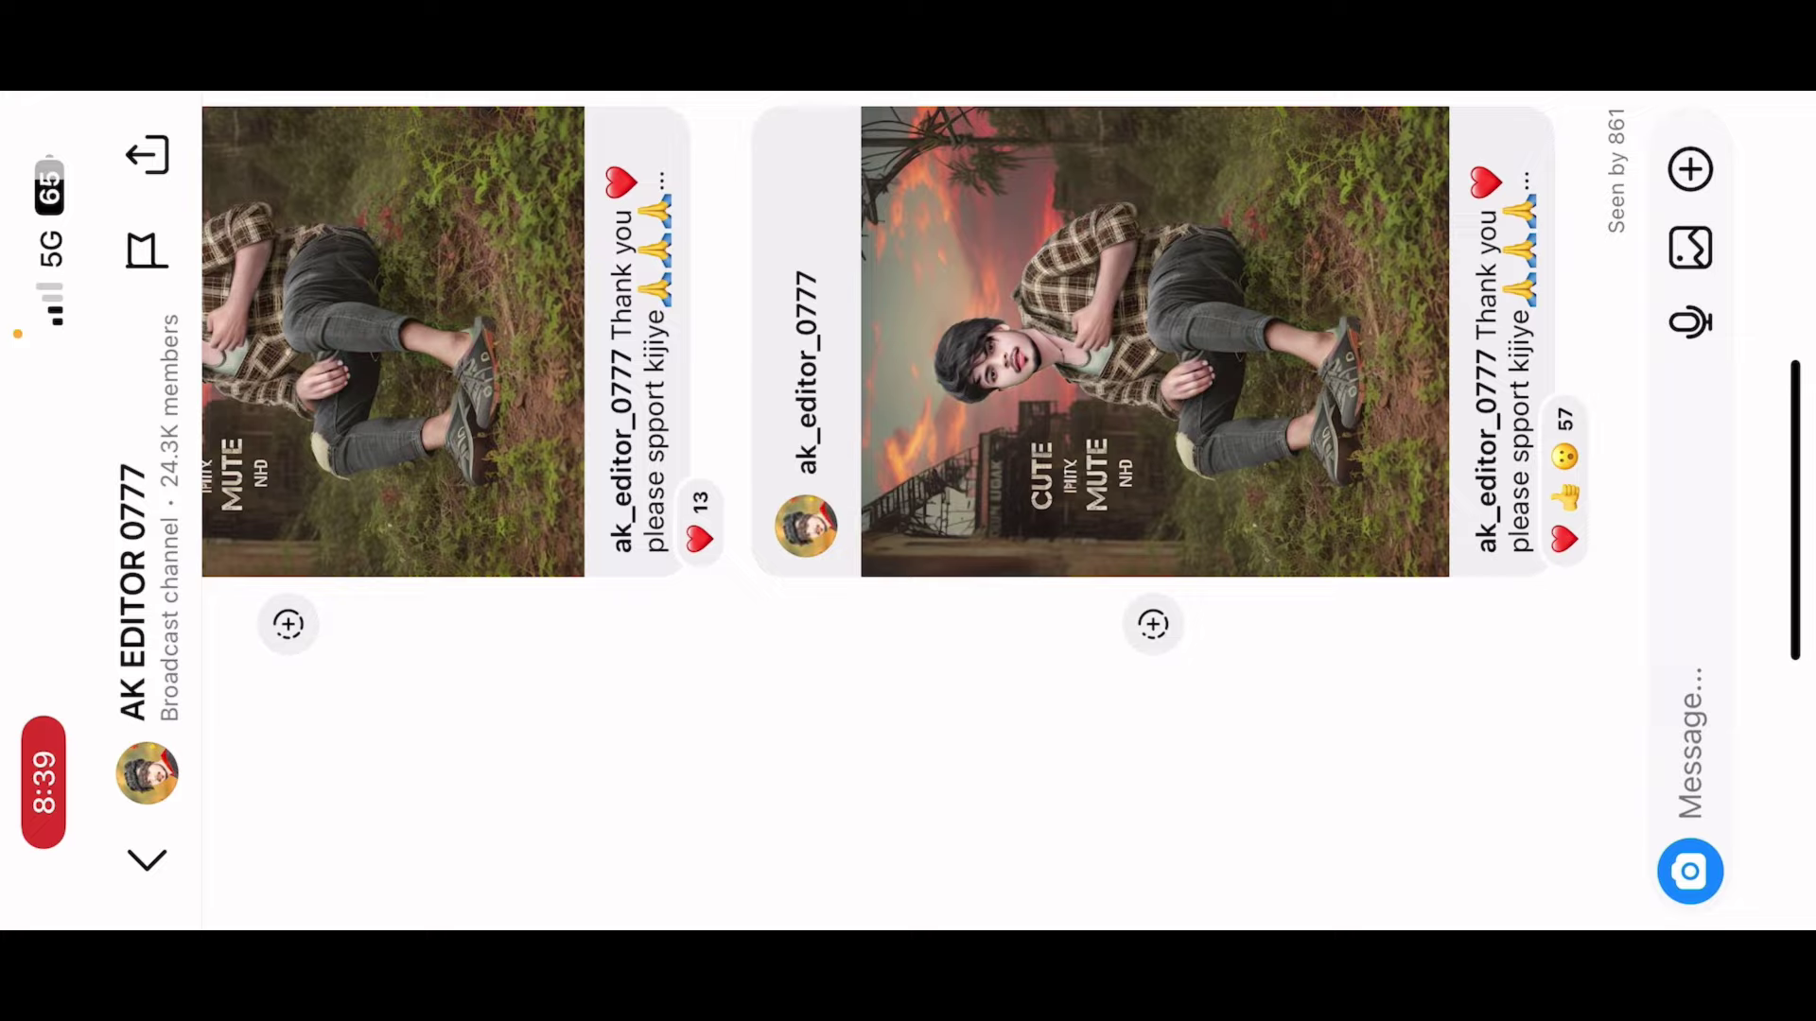
pyautogui.click(1154, 340)
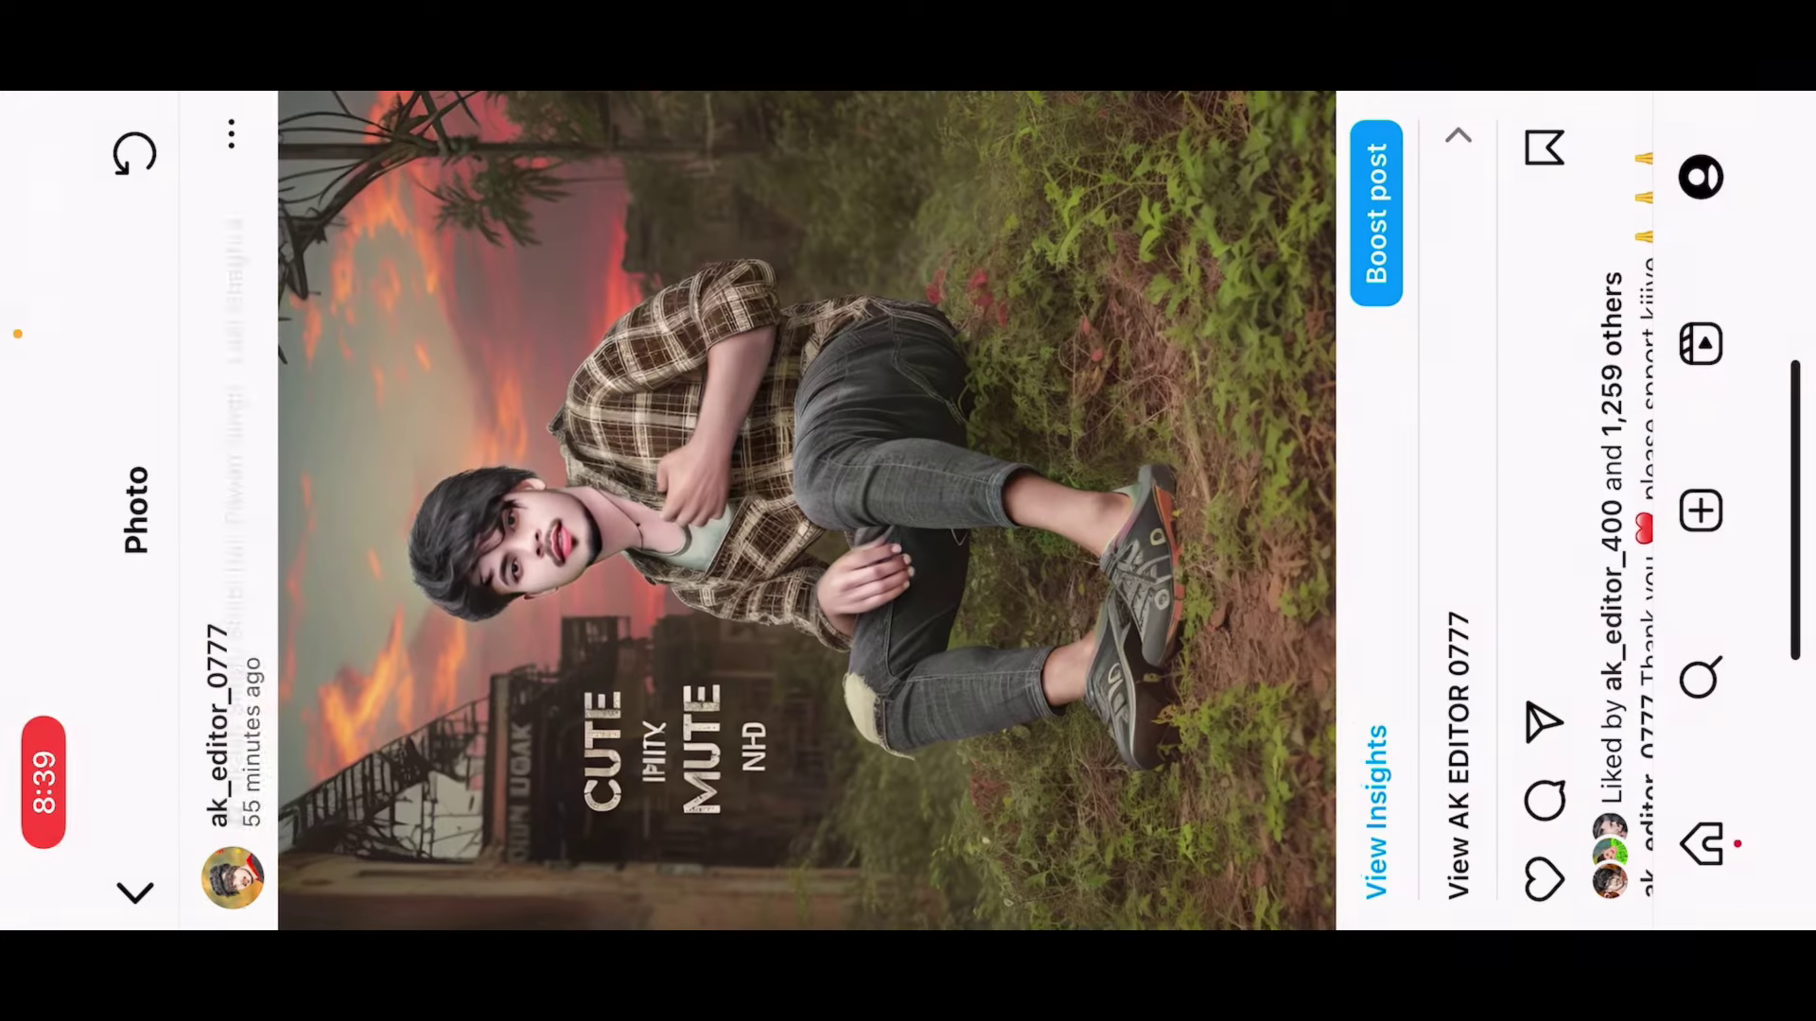
pyautogui.moveTo(908, 908); pyautogui.dragTo(908, 379)
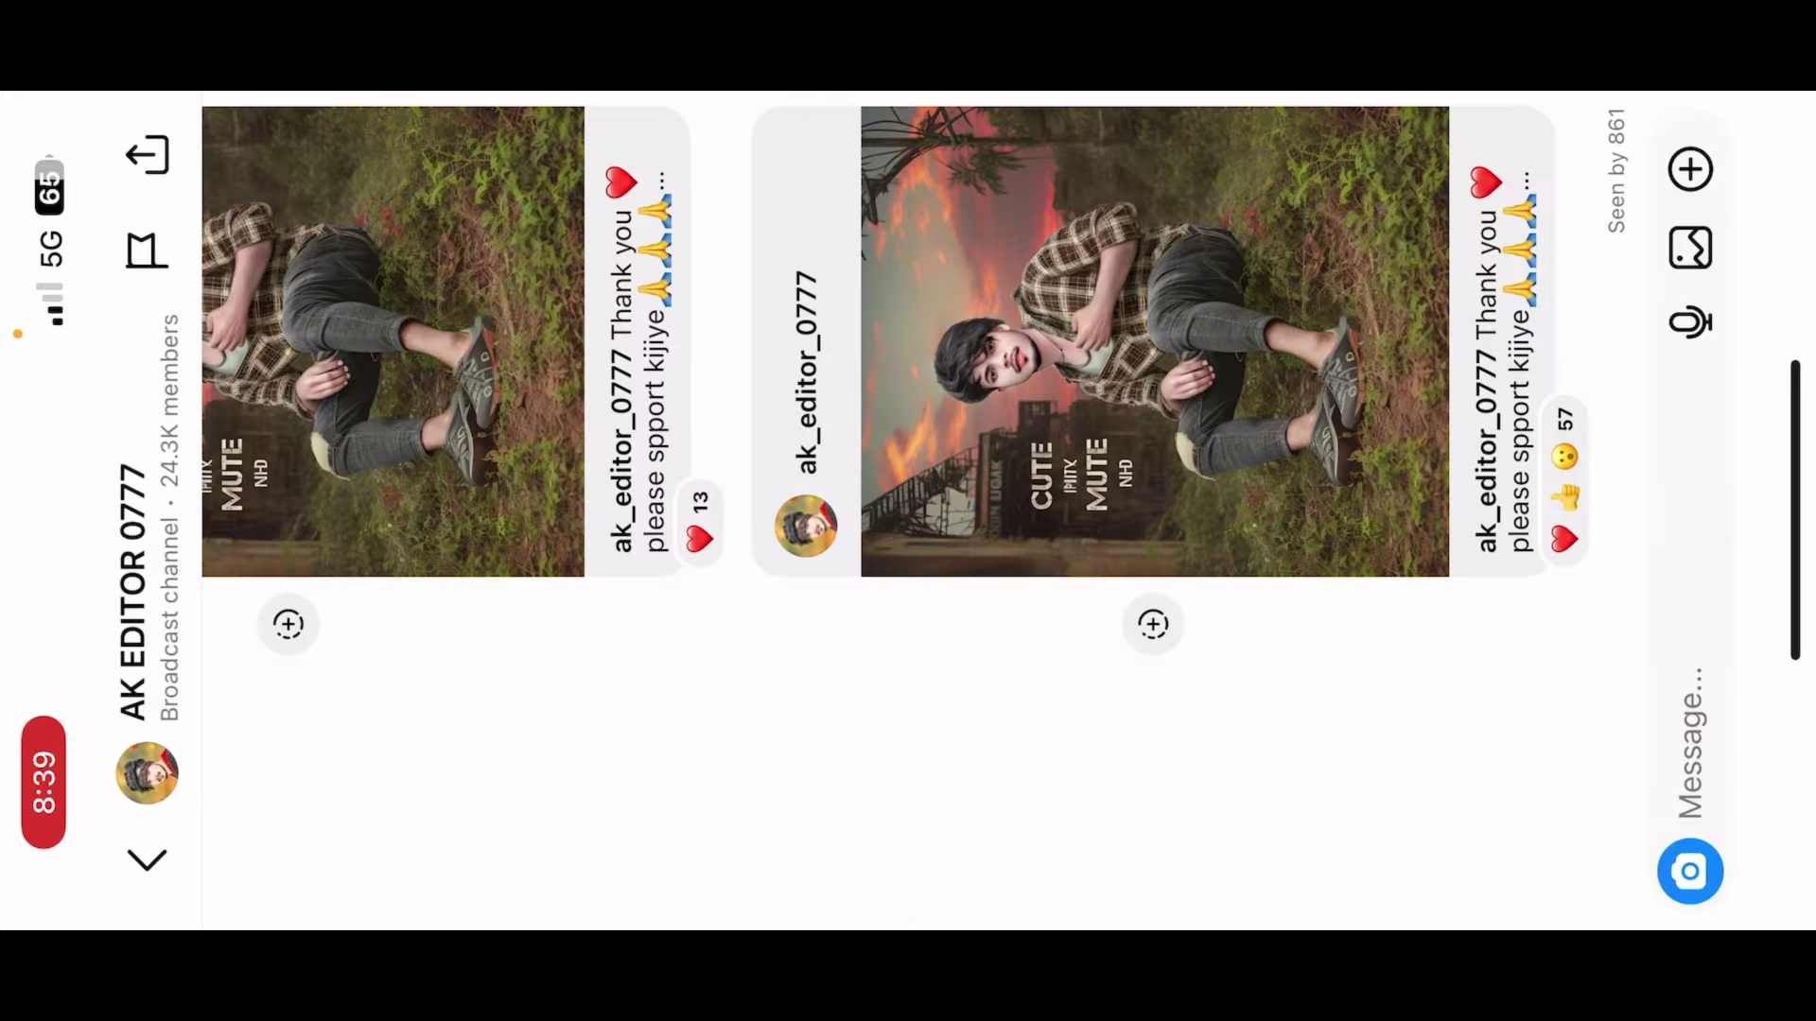
pyautogui.click(147, 858)
pyautogui.moveTo(1792, 511); pyautogui.dragTo(1419, 511)
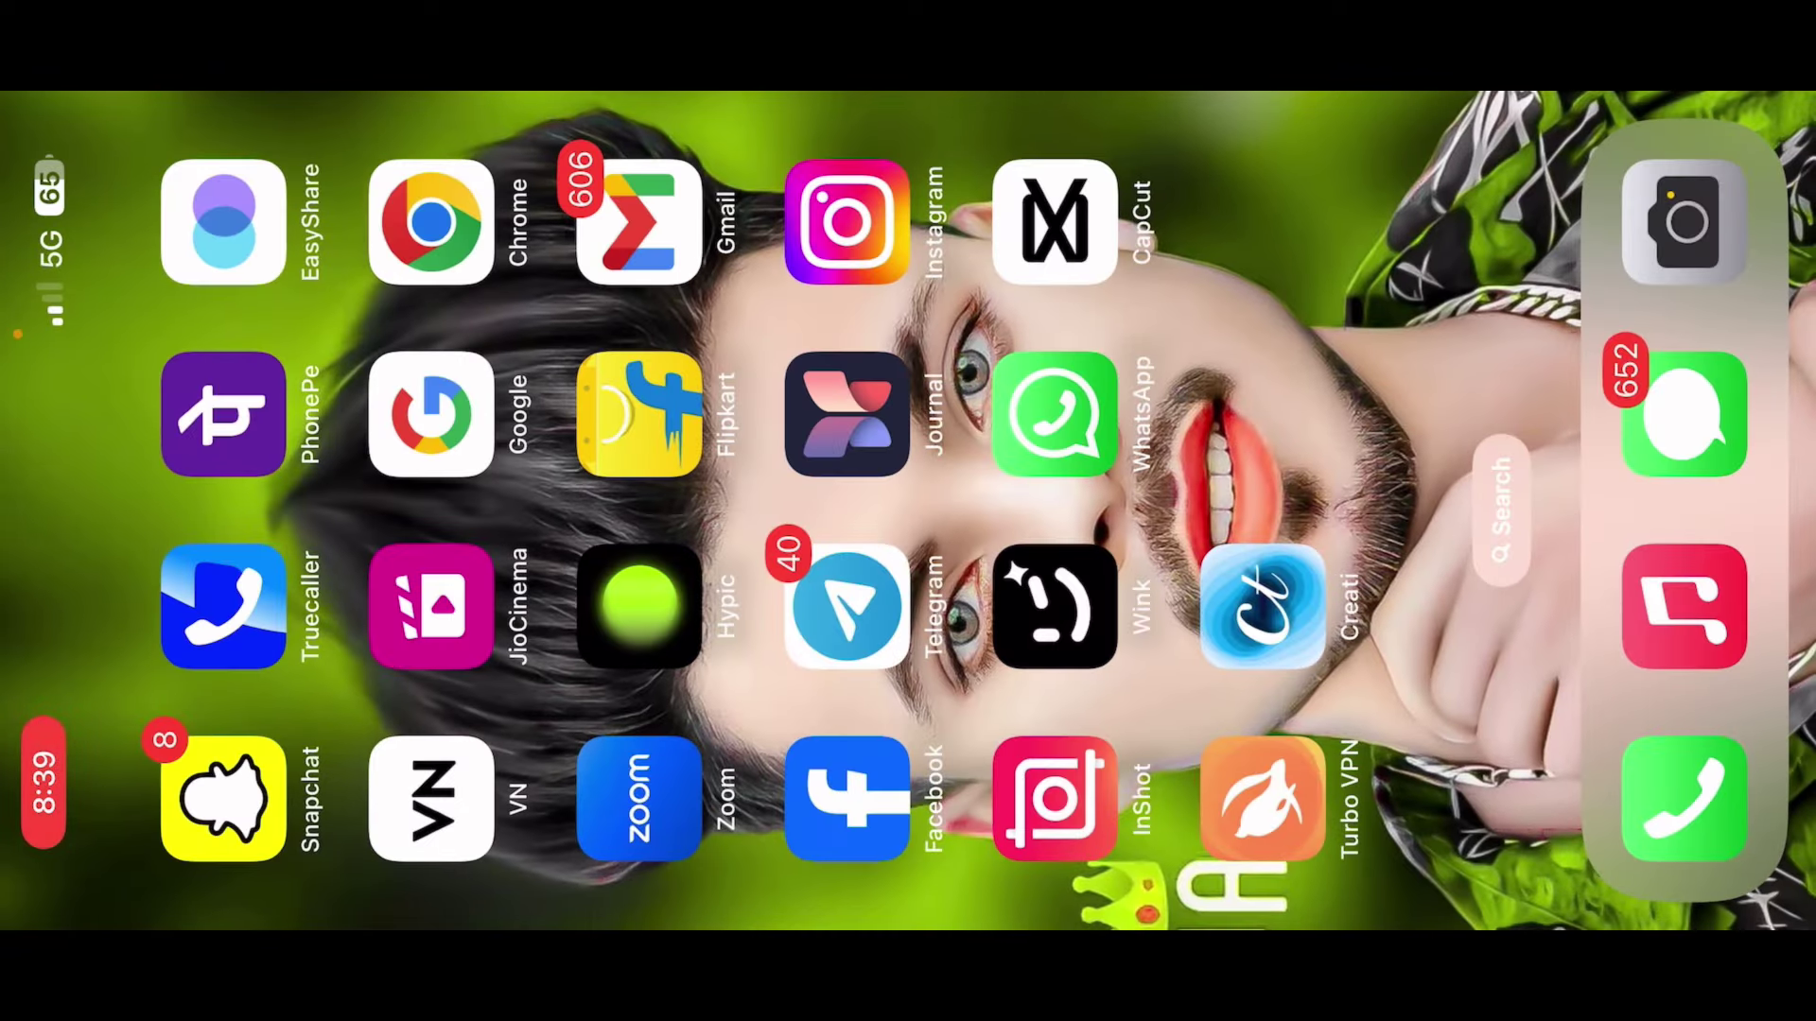
# Step: Launch Creati and scroll through the AI Photo style categories, returning to the top
pyautogui.click(1263, 606)
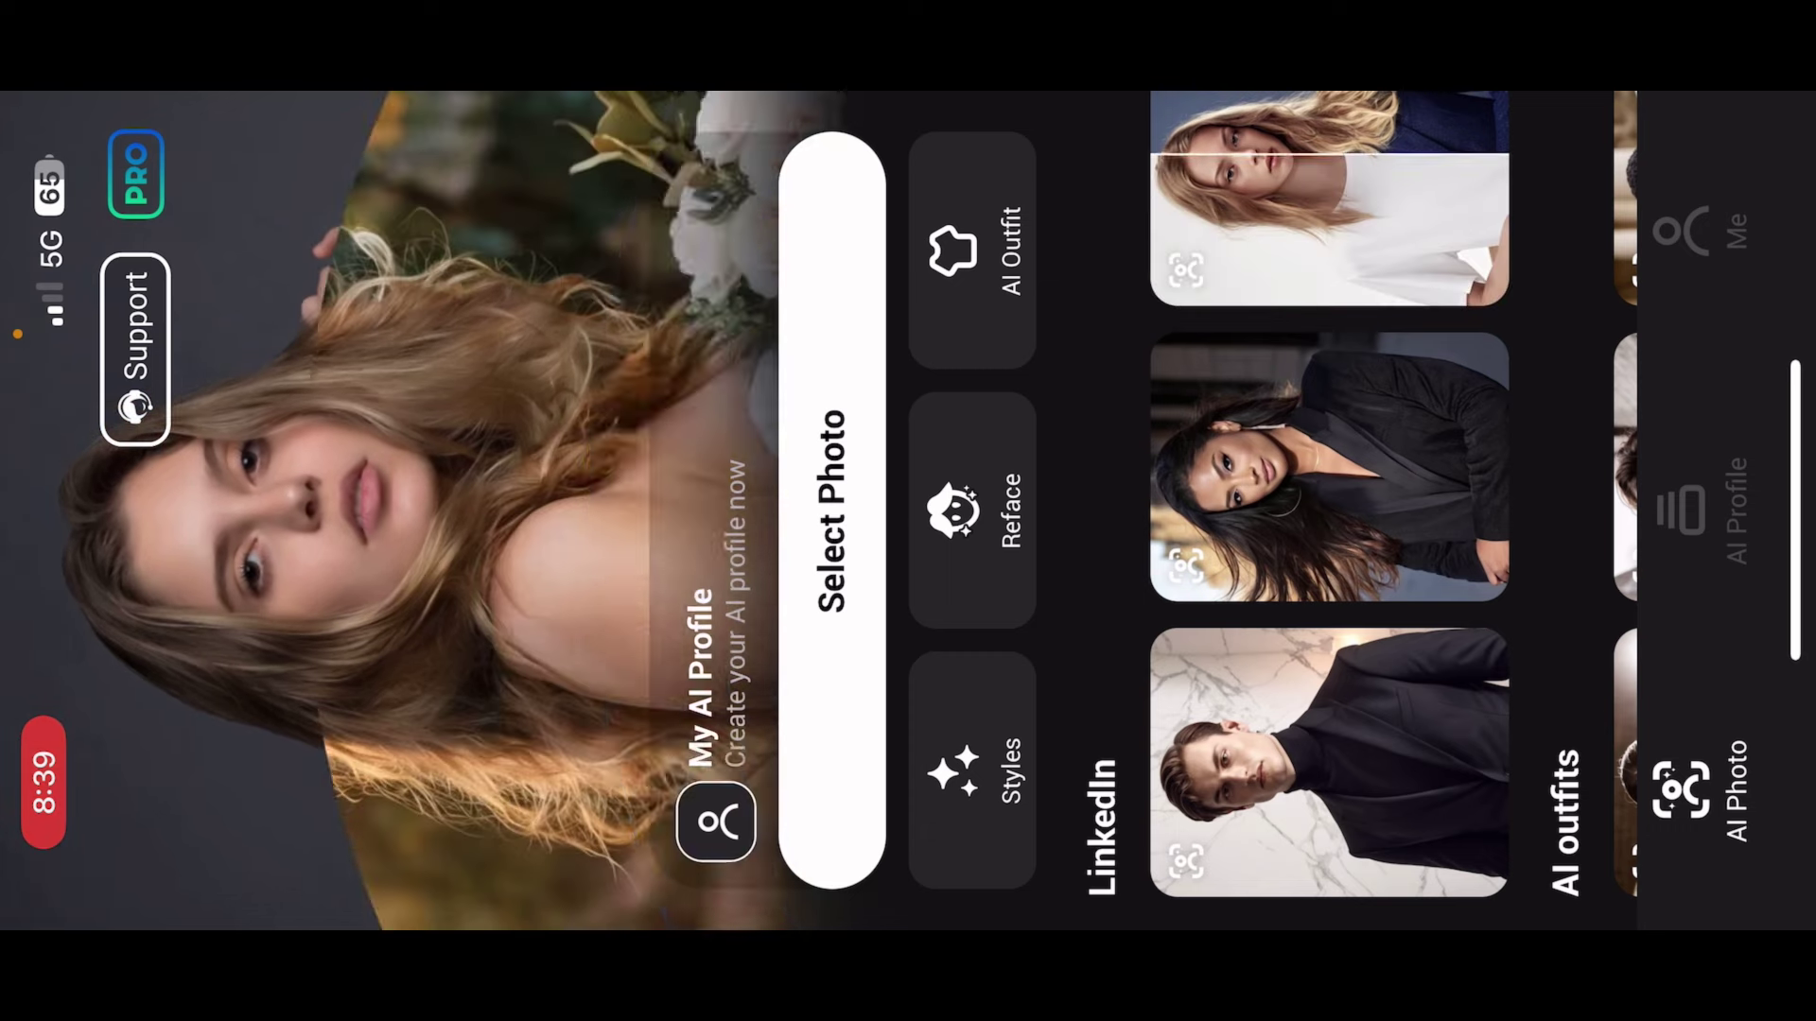
pyautogui.scroll(-5, 819, 510)
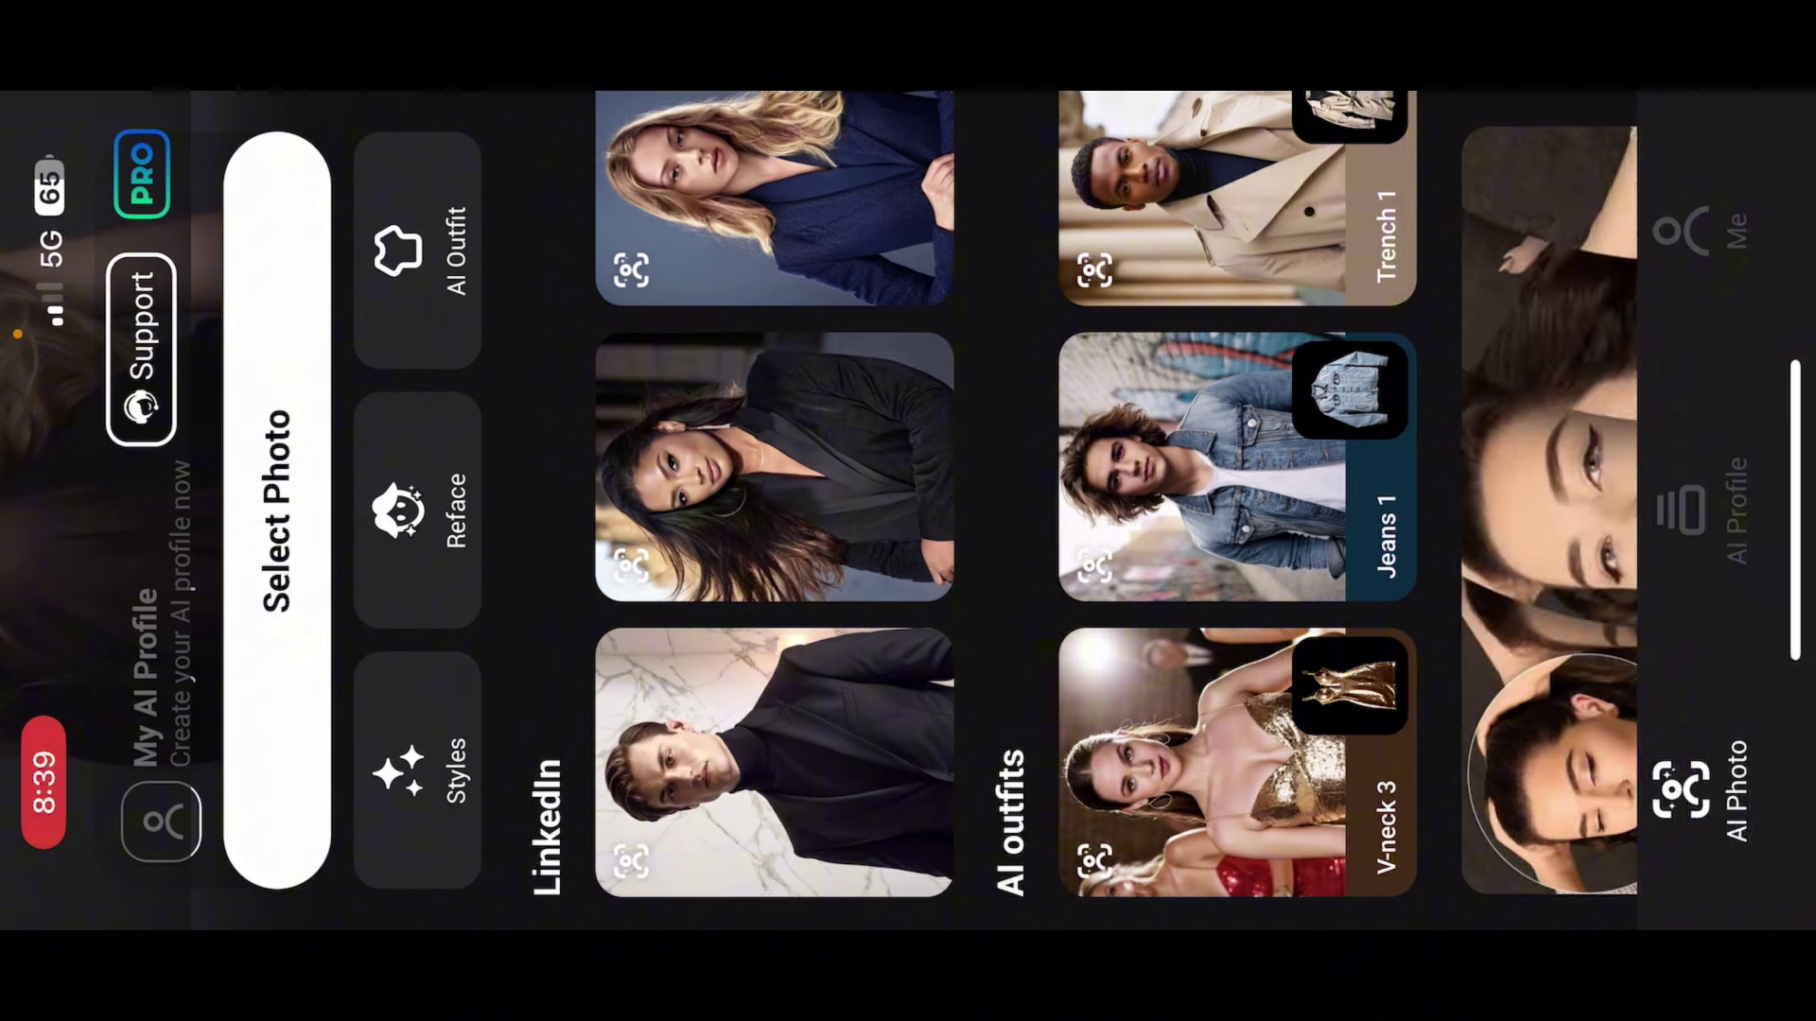
pyautogui.hscroll(3, 1237, 511)
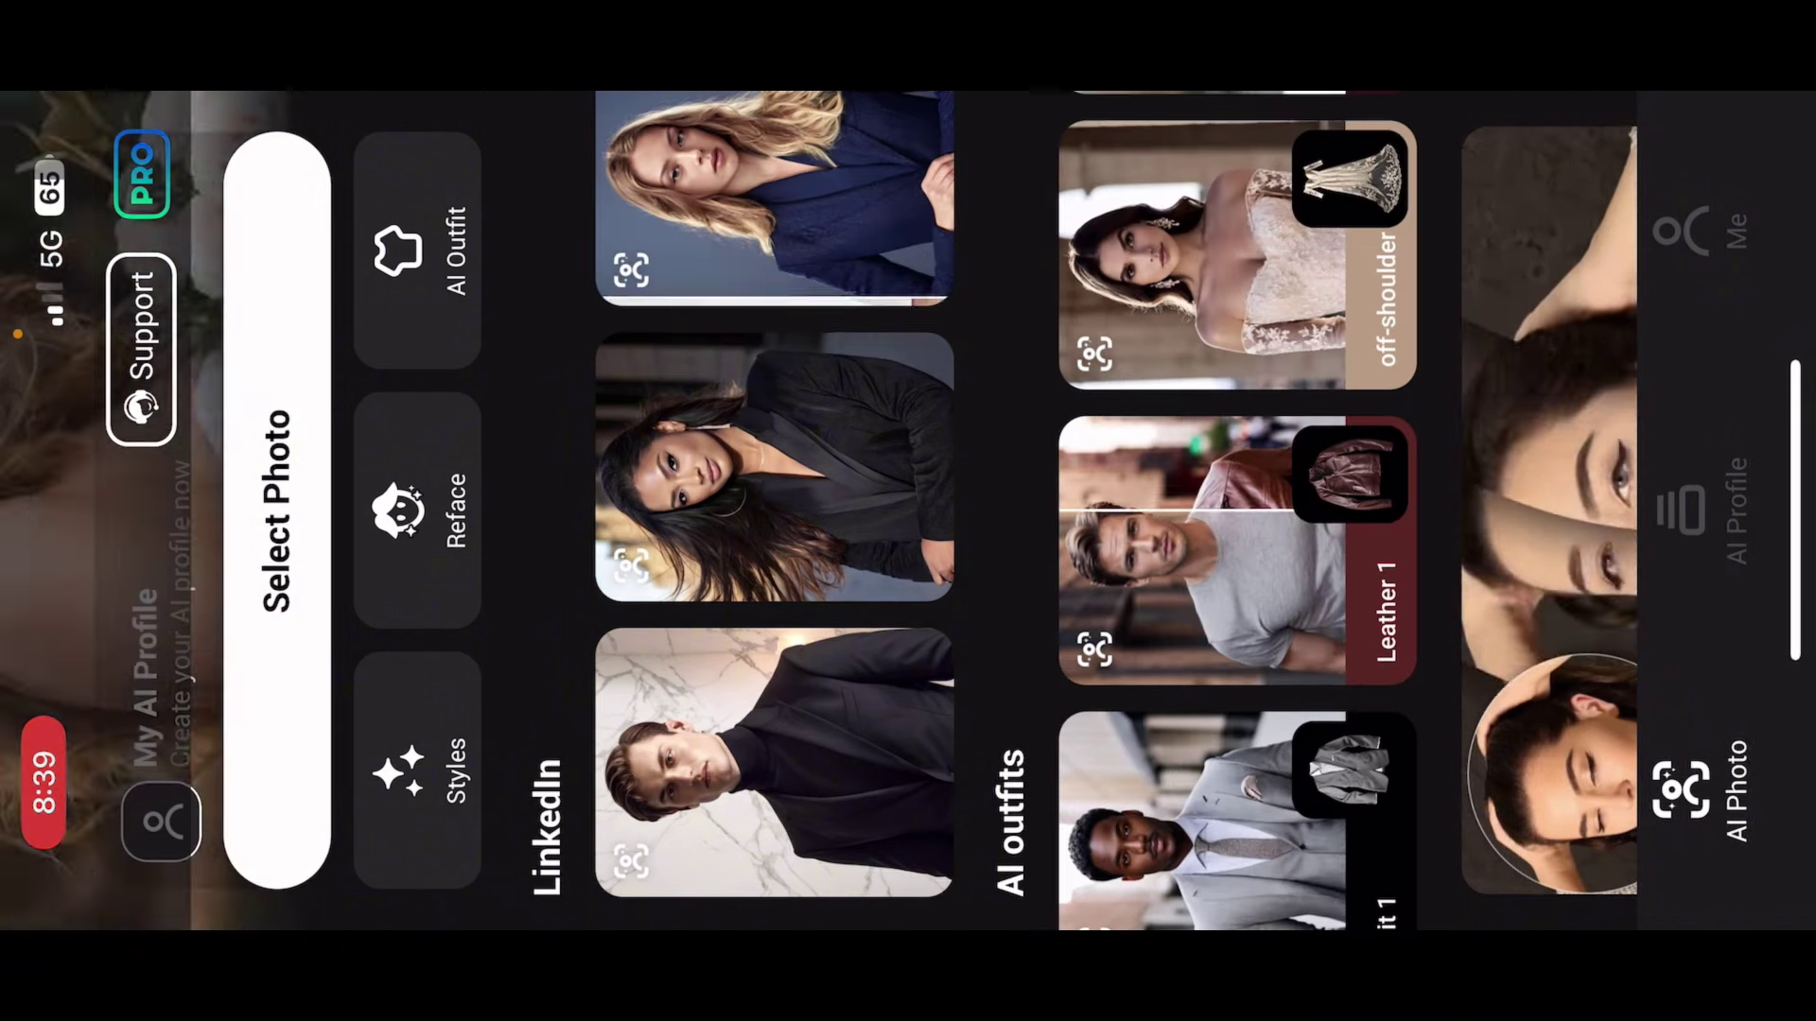
pyautogui.scroll(-5, 945, 511)
pyautogui.scroll(-8, 945, 510)
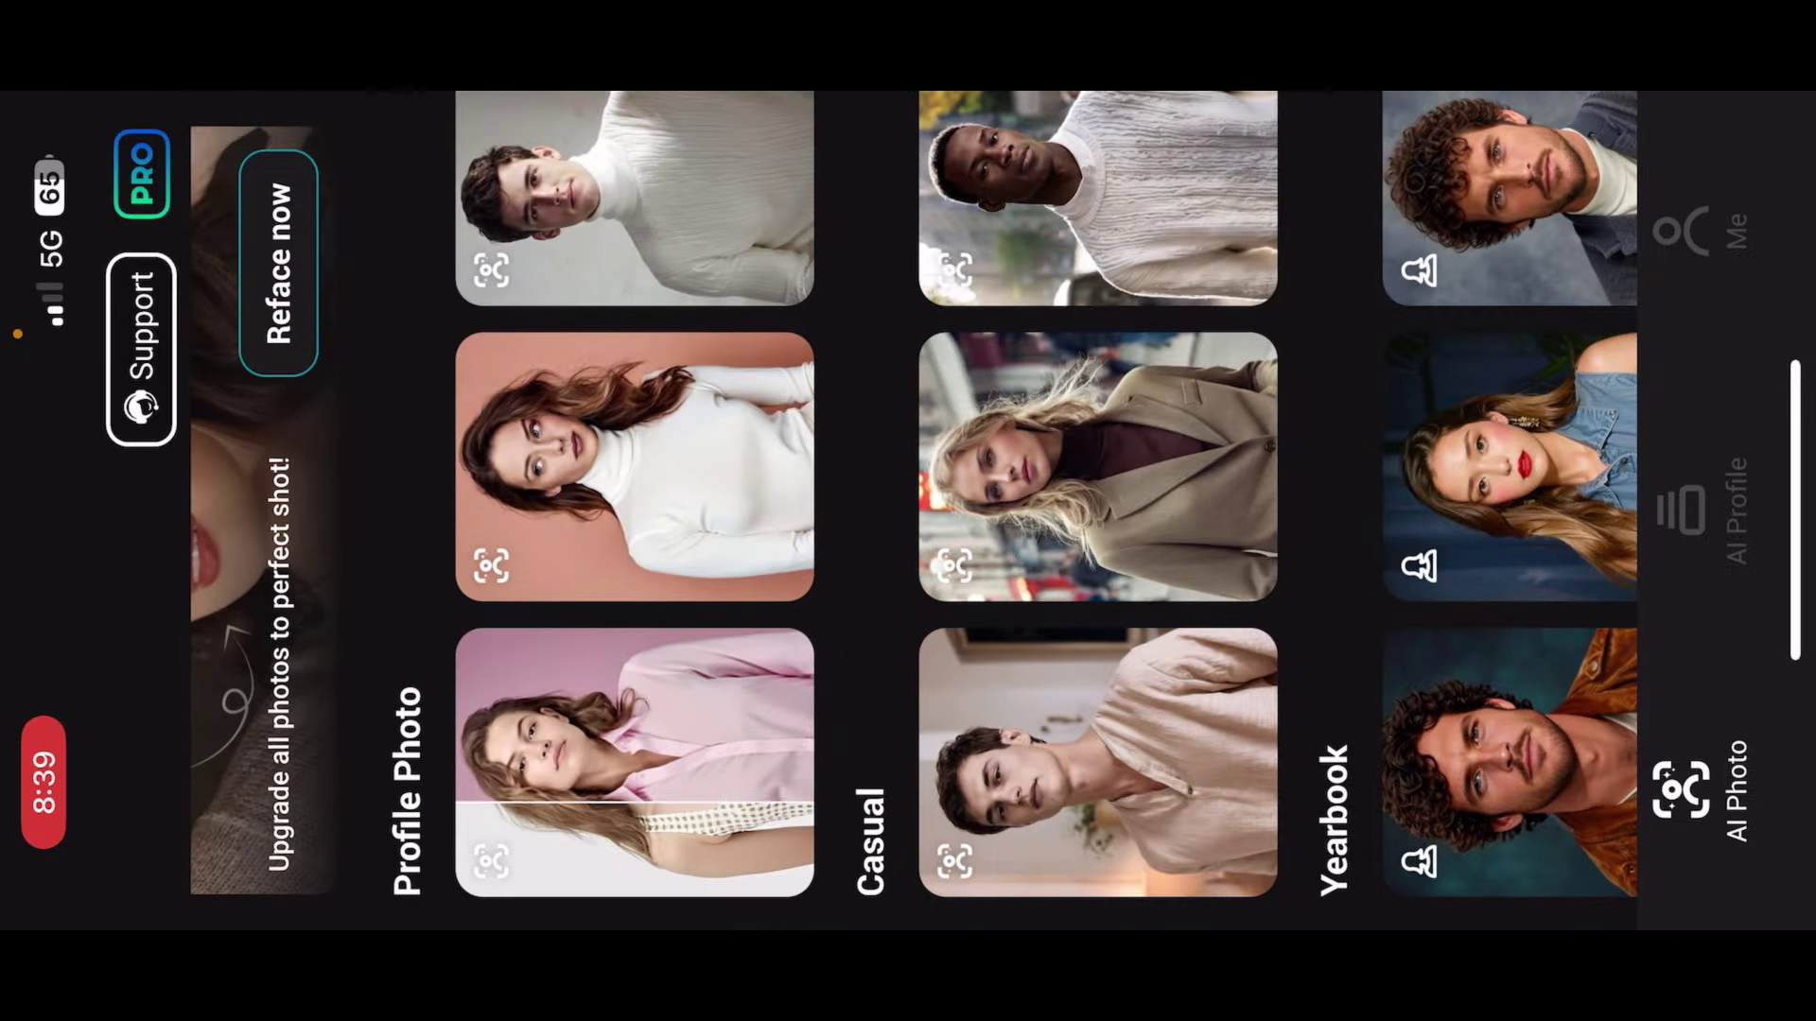
pyautogui.scroll(-5, 913, 496)
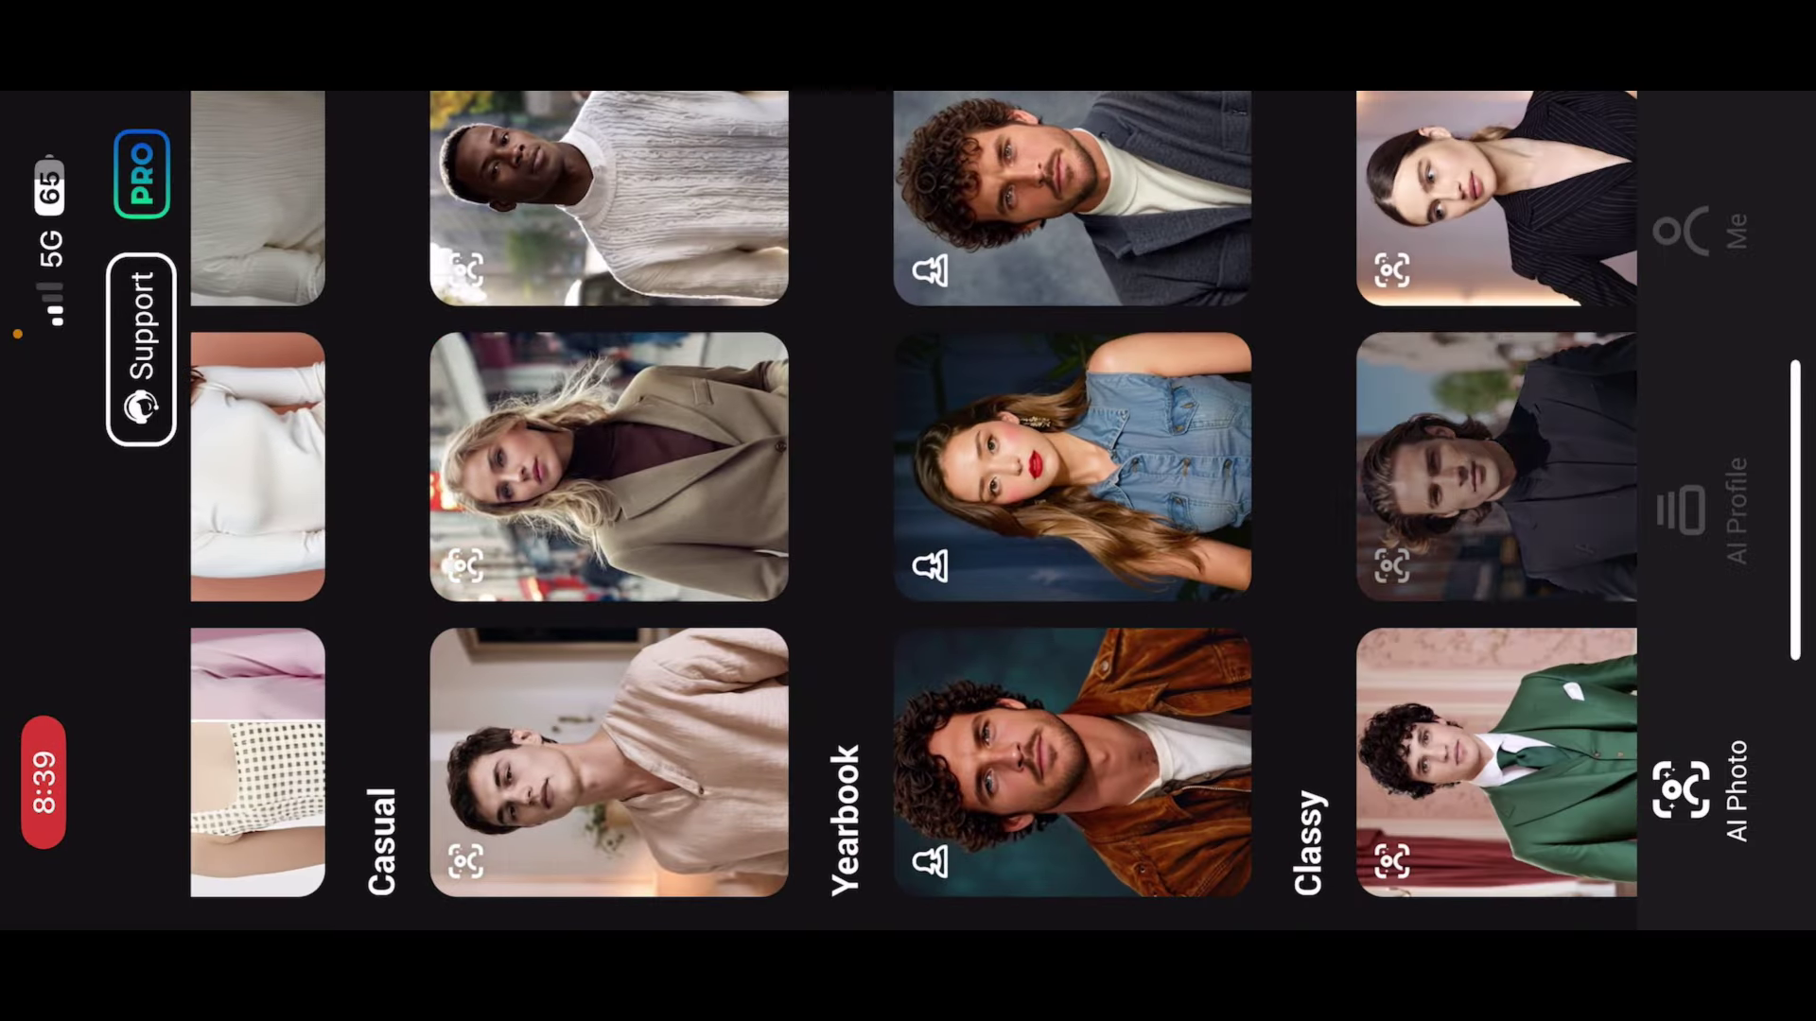
pyautogui.scroll(-6, 913, 496)
pyautogui.scroll(4, 914, 496)
pyautogui.scroll(-4, 913, 496)
pyautogui.scroll(-3, 914, 495)
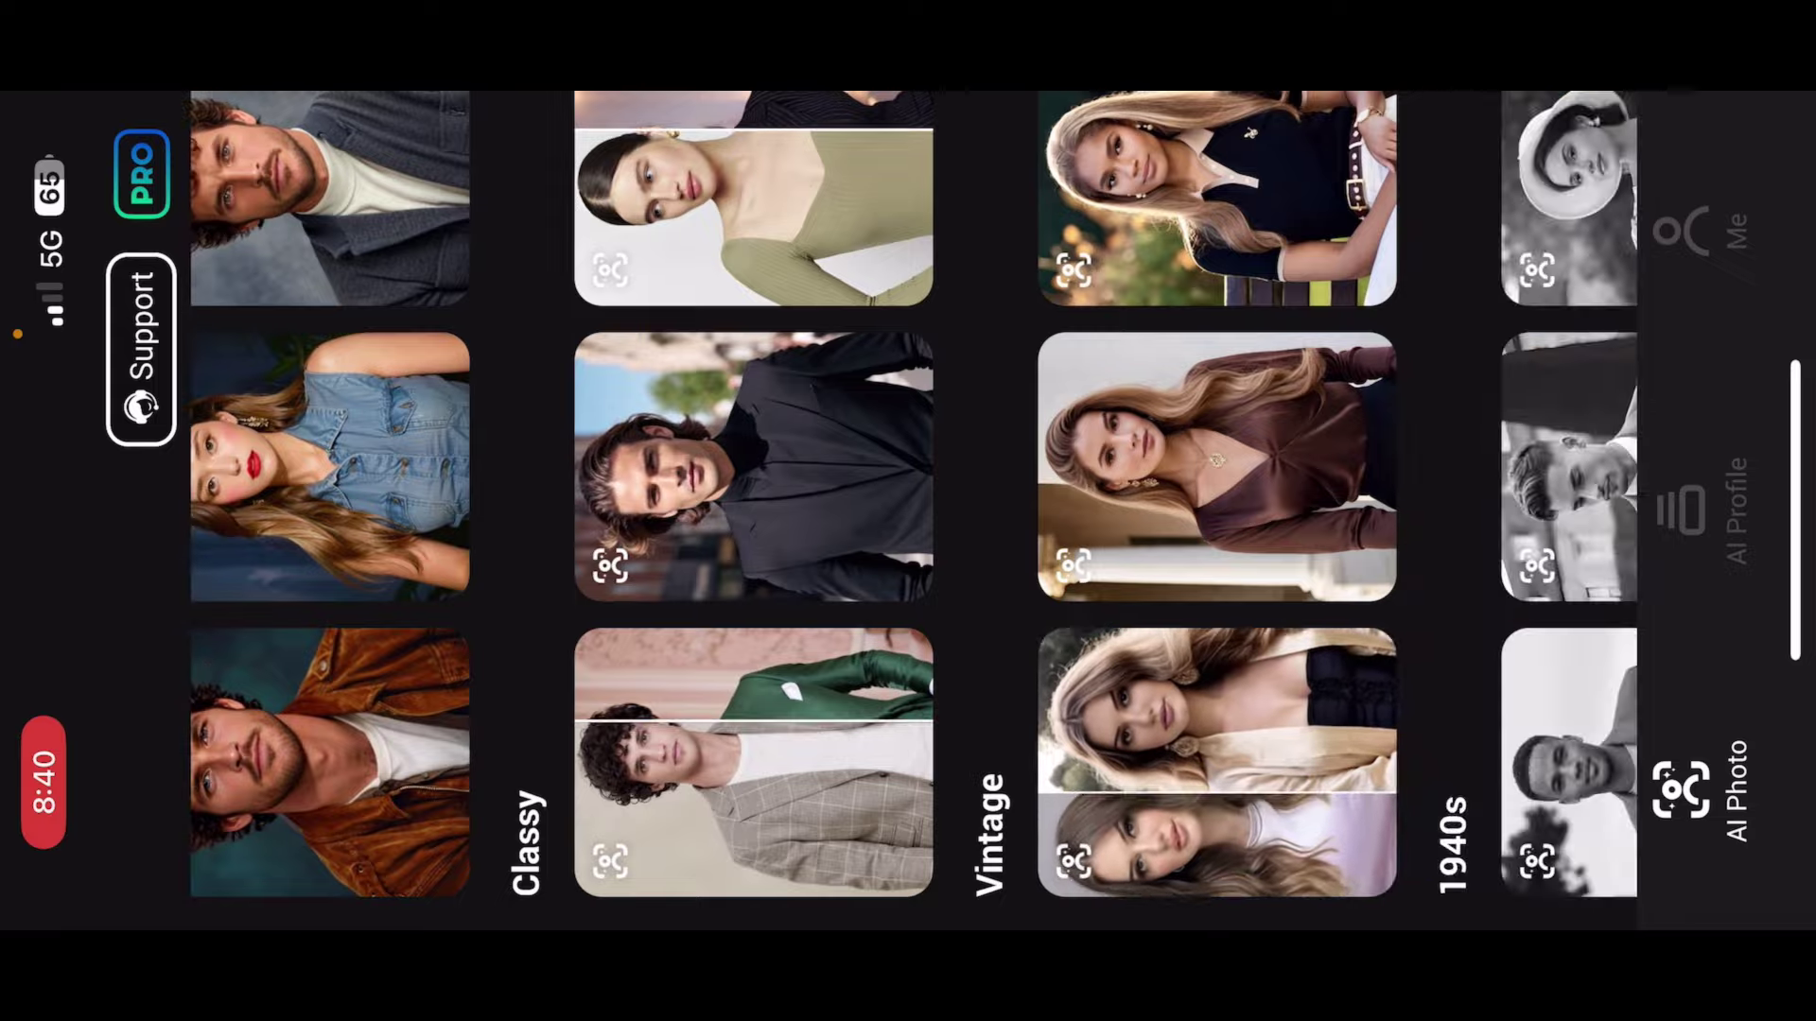
pyautogui.scroll(-10, 914, 496)
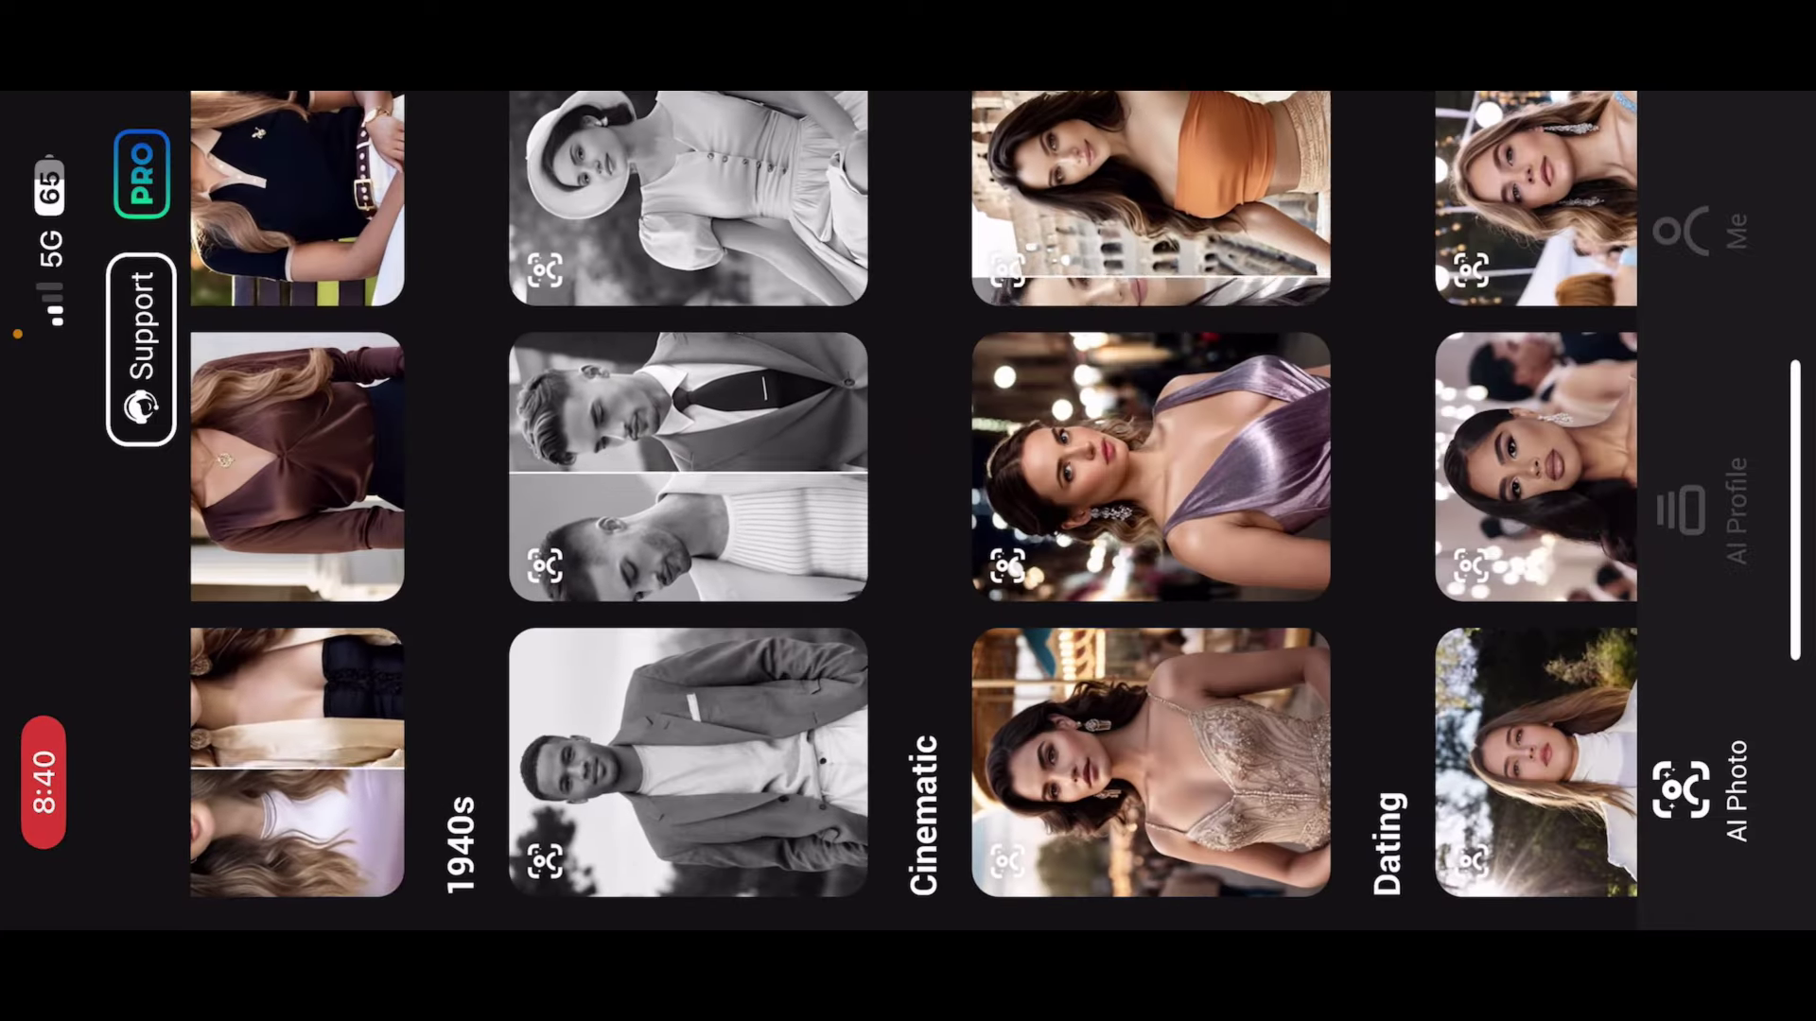
pyautogui.scroll(20, 914, 495)
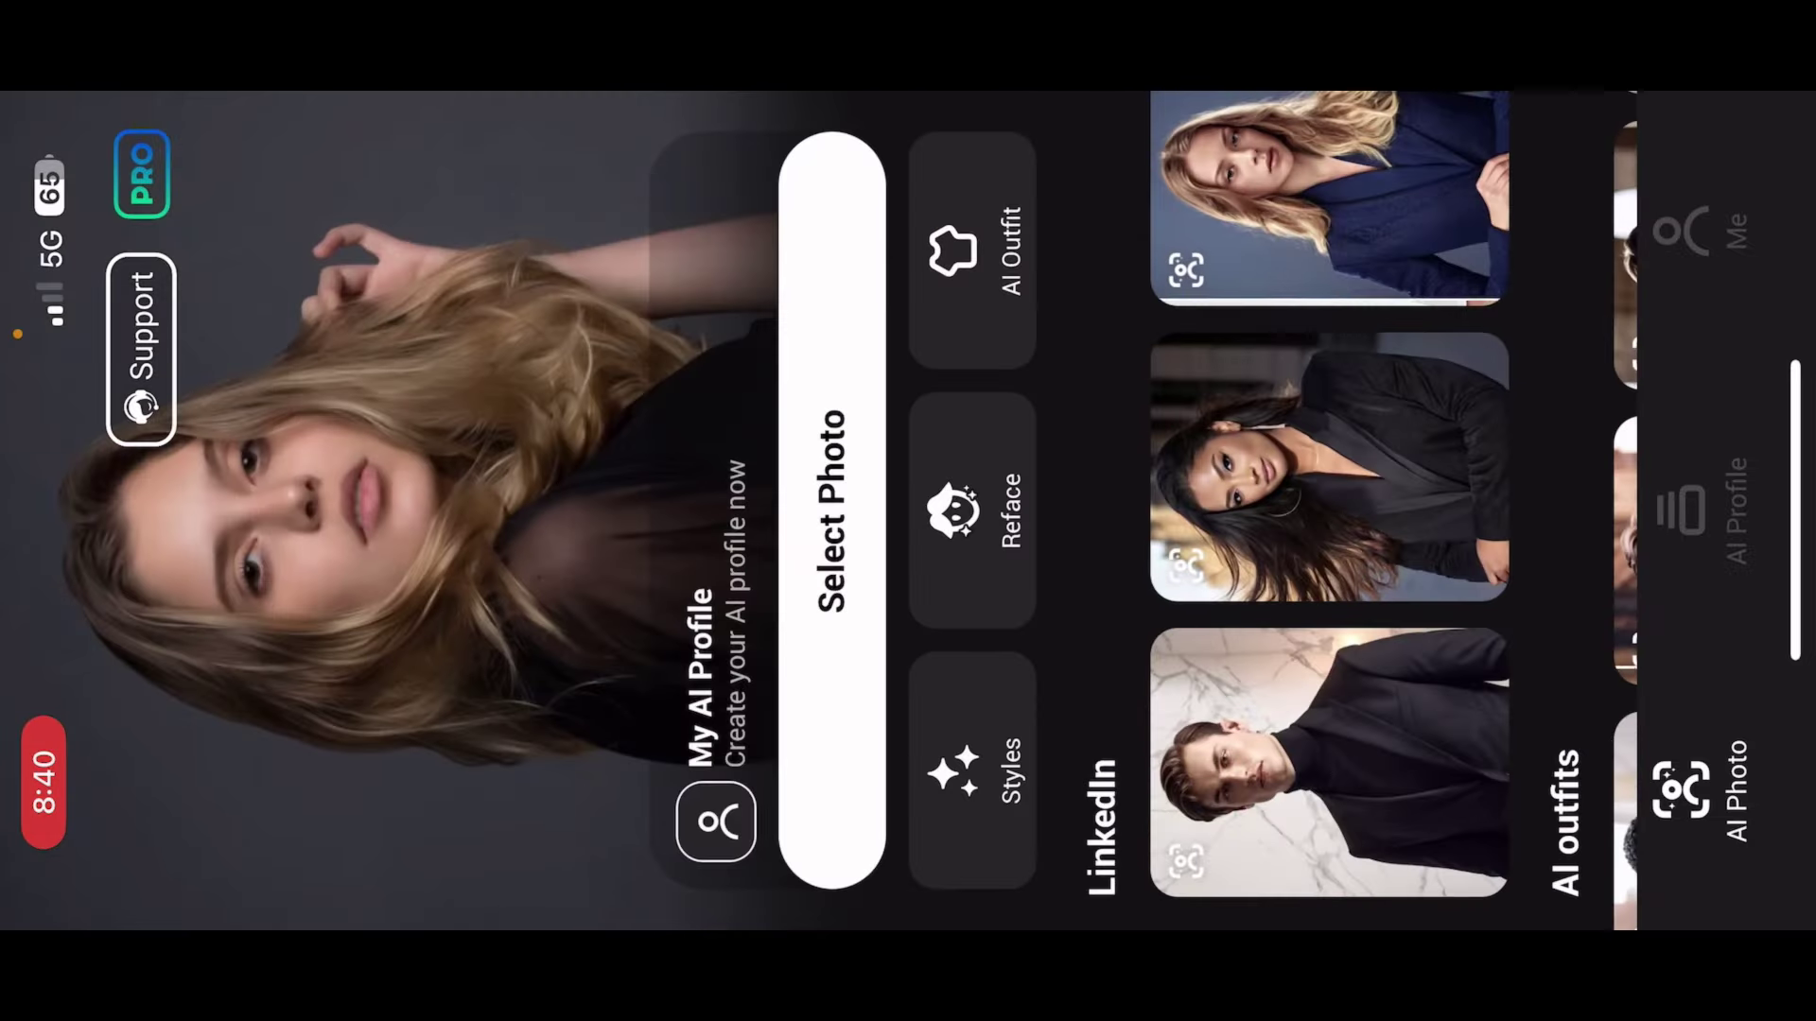
pyautogui.click(831, 511)
# Step: Grant limited photo access and pick the green forest crouching man photo from Recents
pyautogui.click(1690, 719)
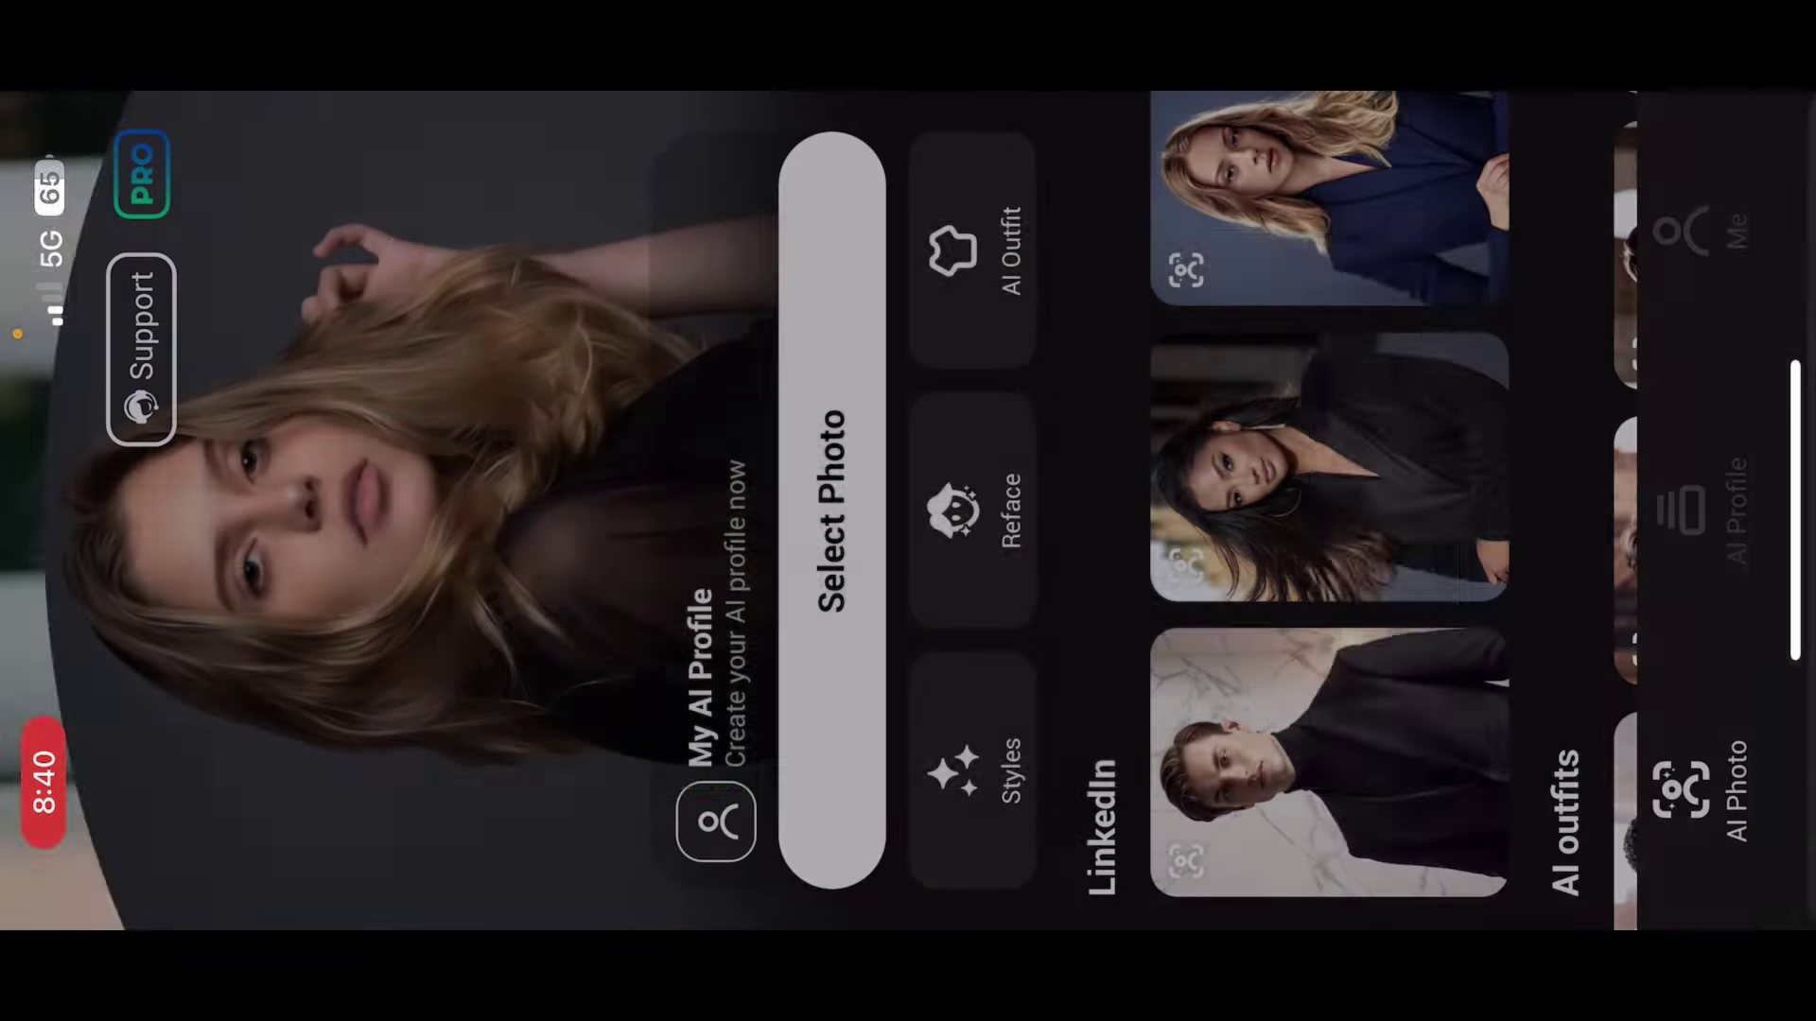
pyautogui.click(1305, 510)
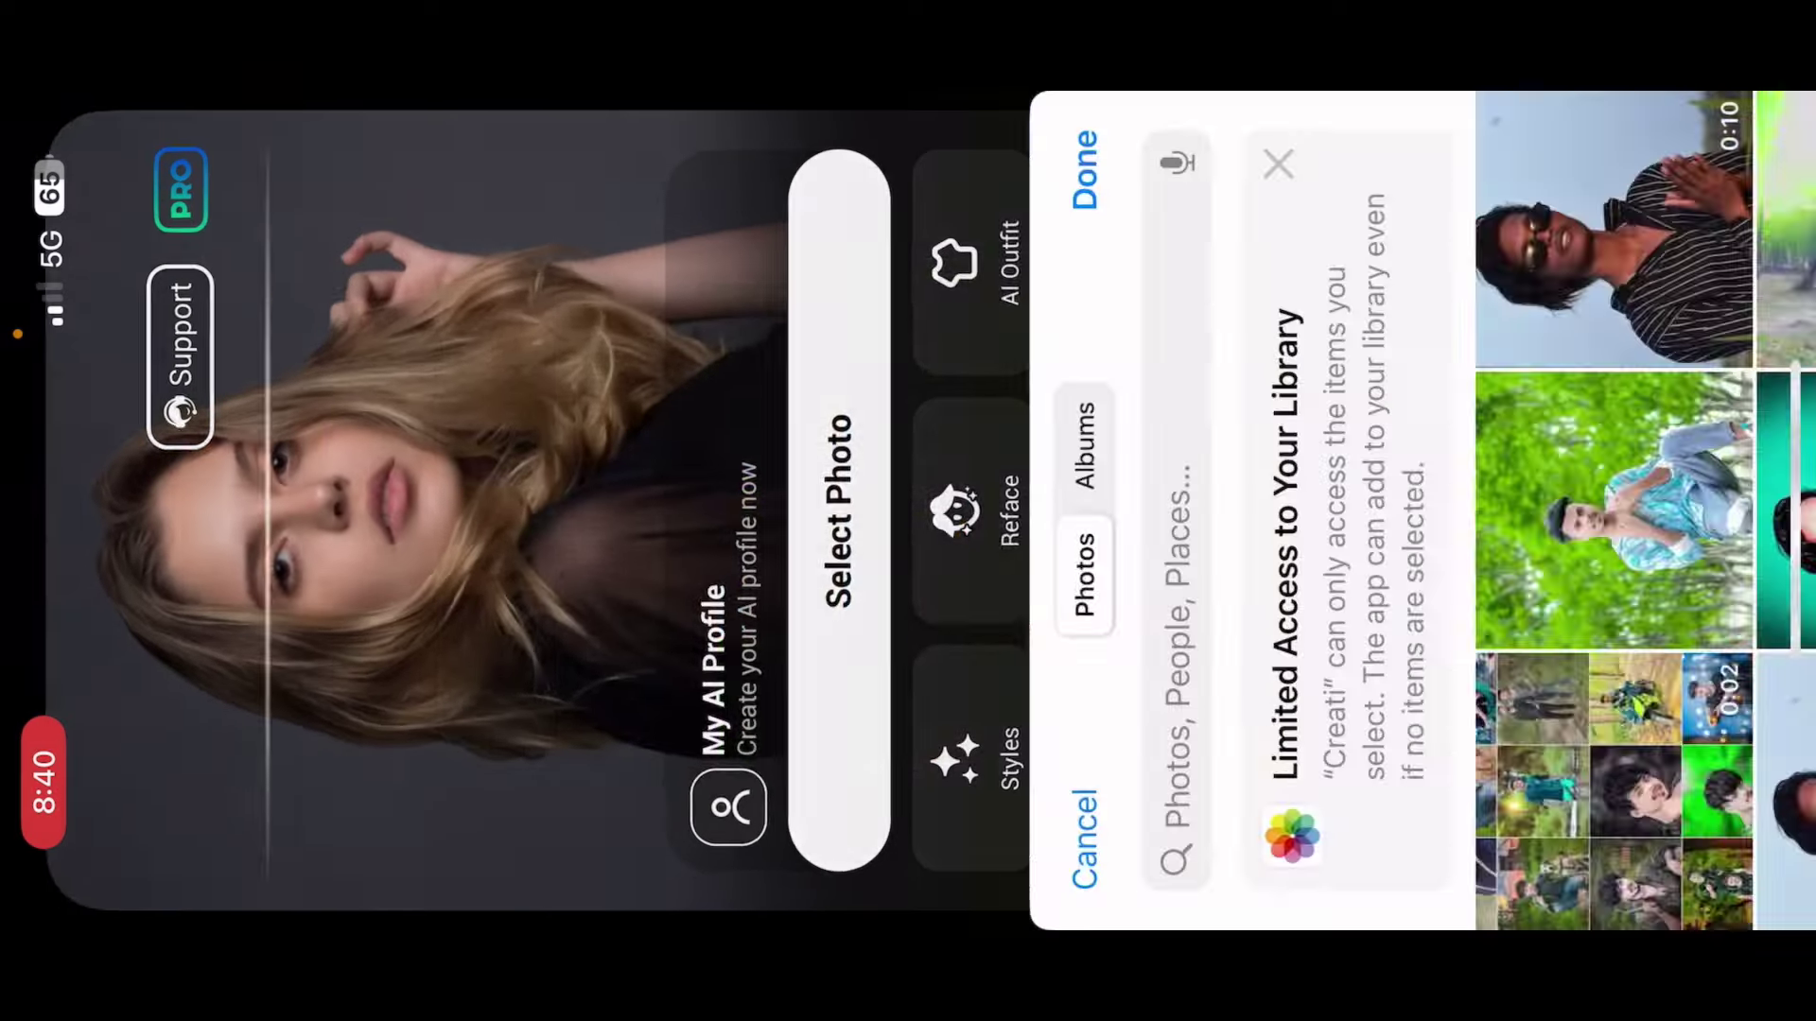
pyautogui.click(696, 510)
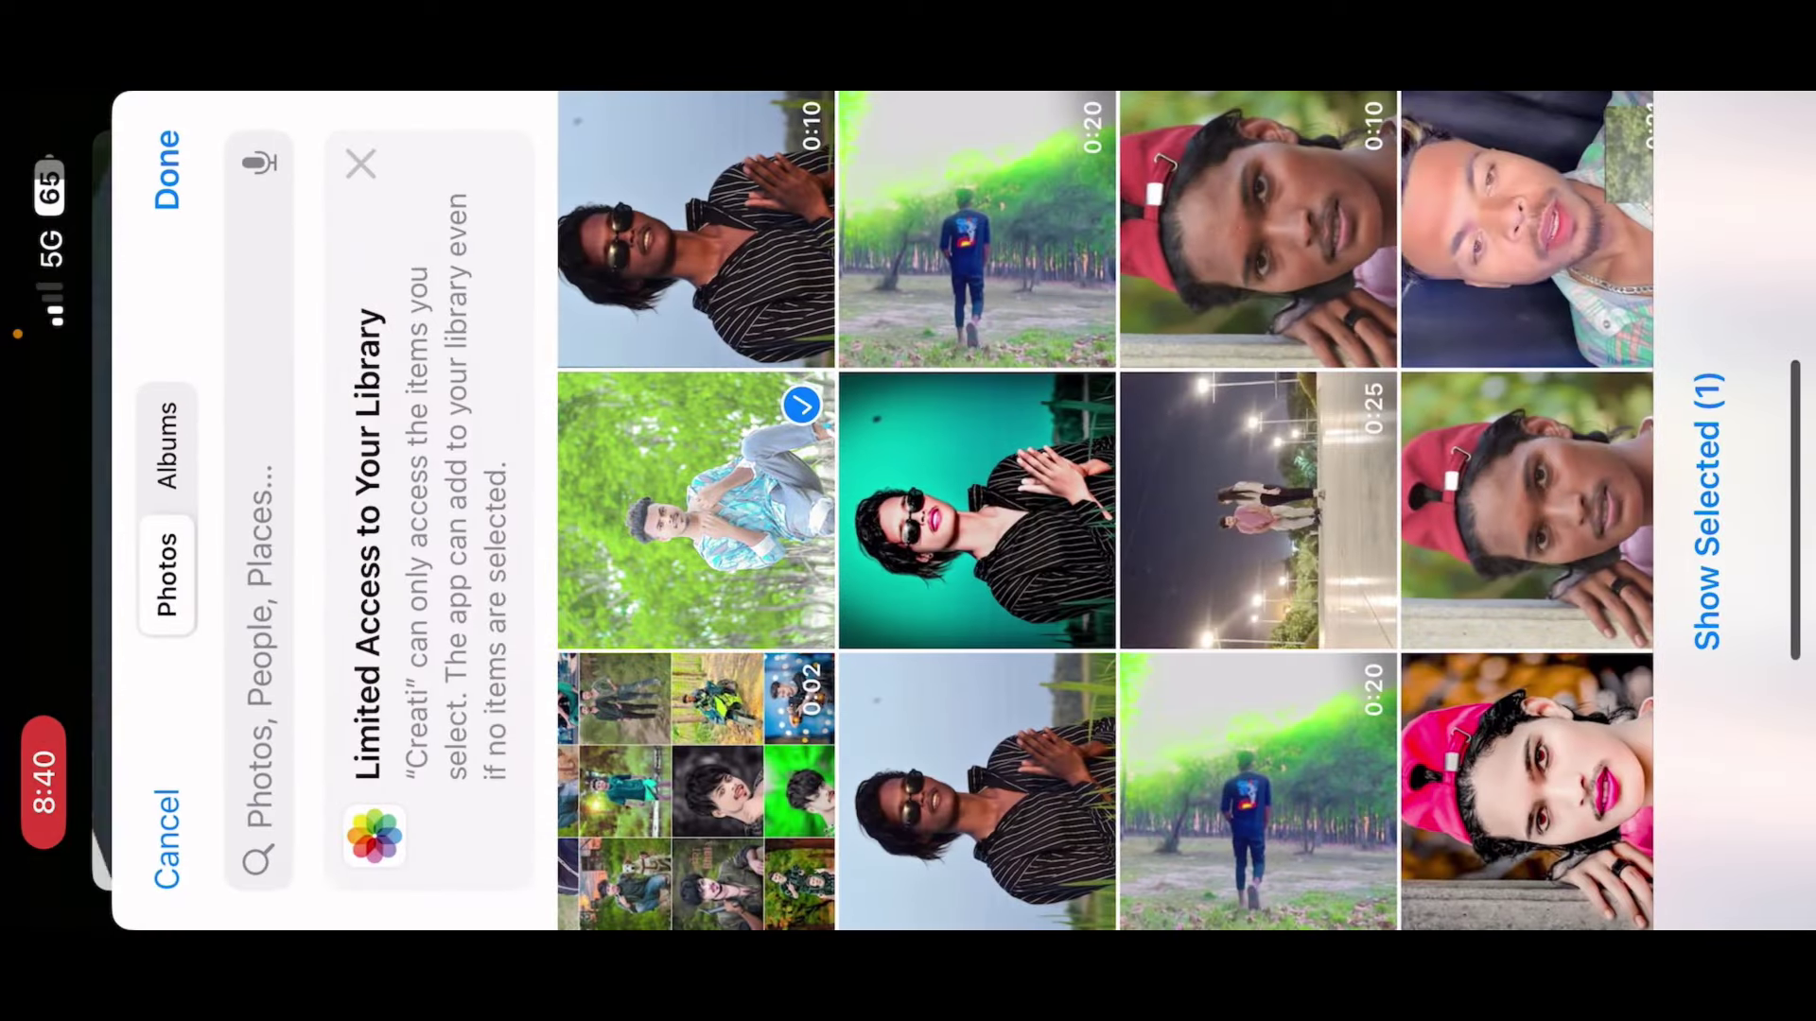
pyautogui.click(167, 171)
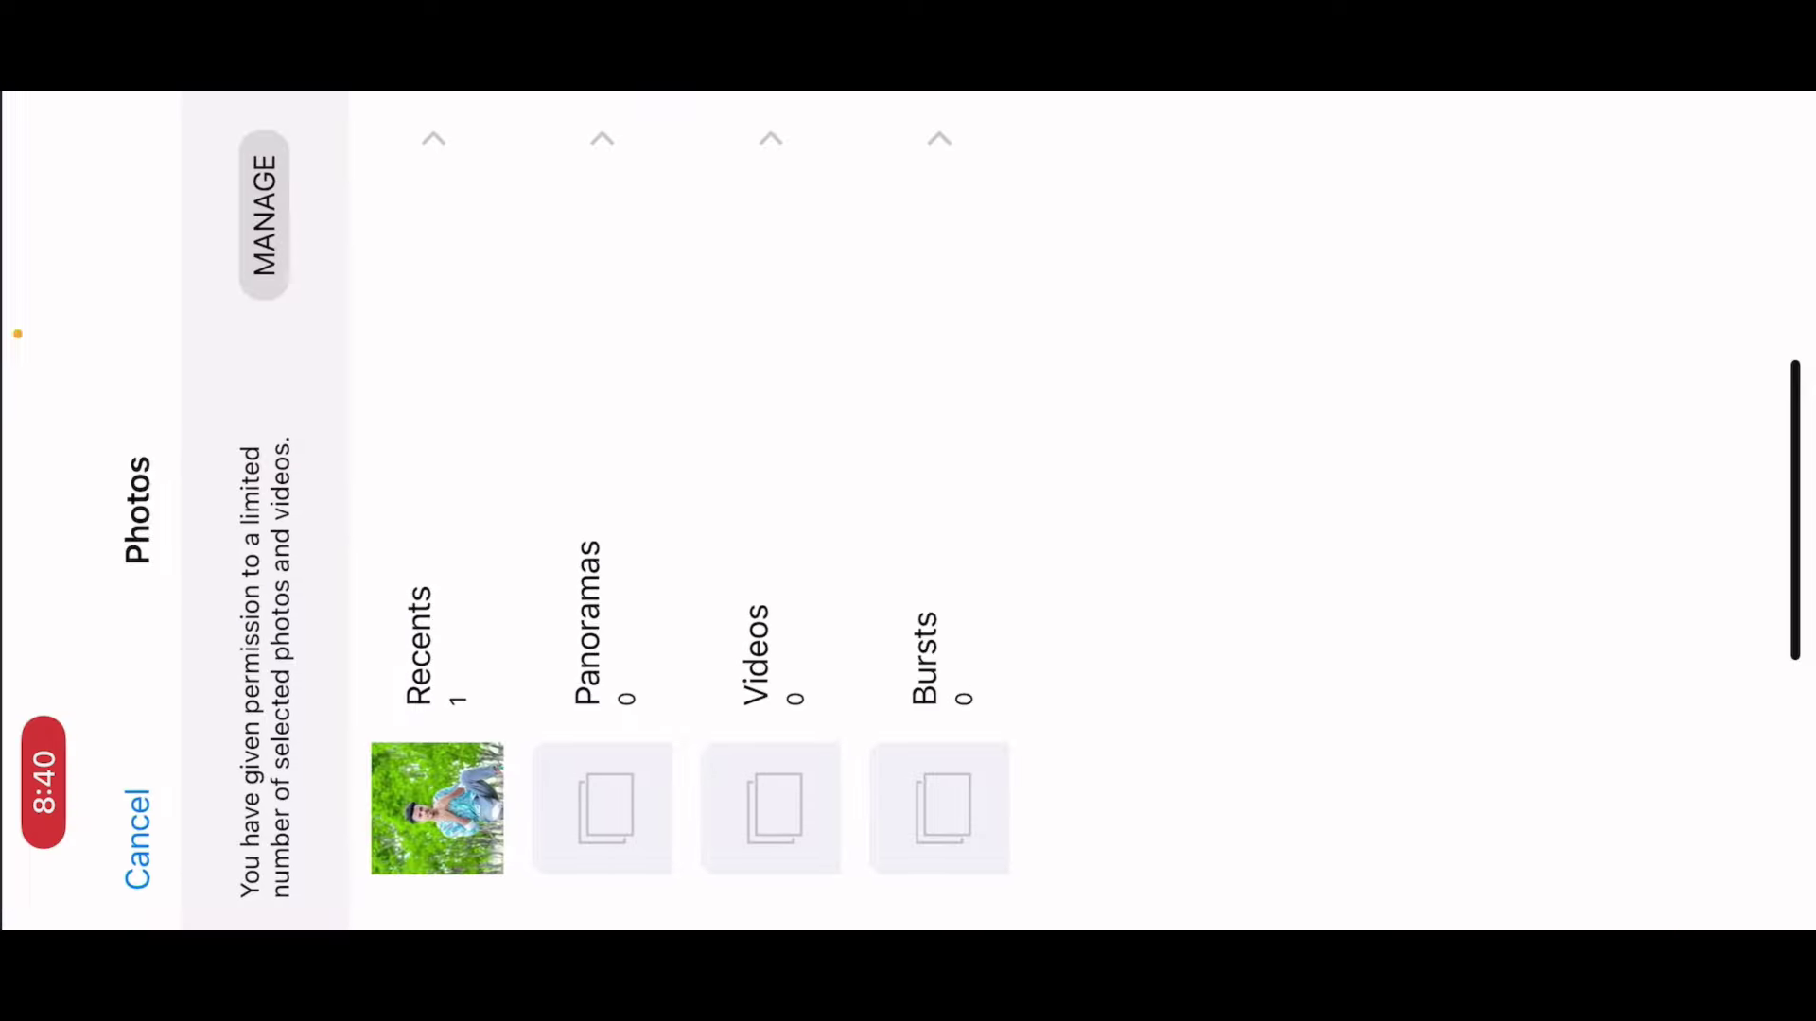
pyautogui.click(430, 644)
pyautogui.click(297, 828)
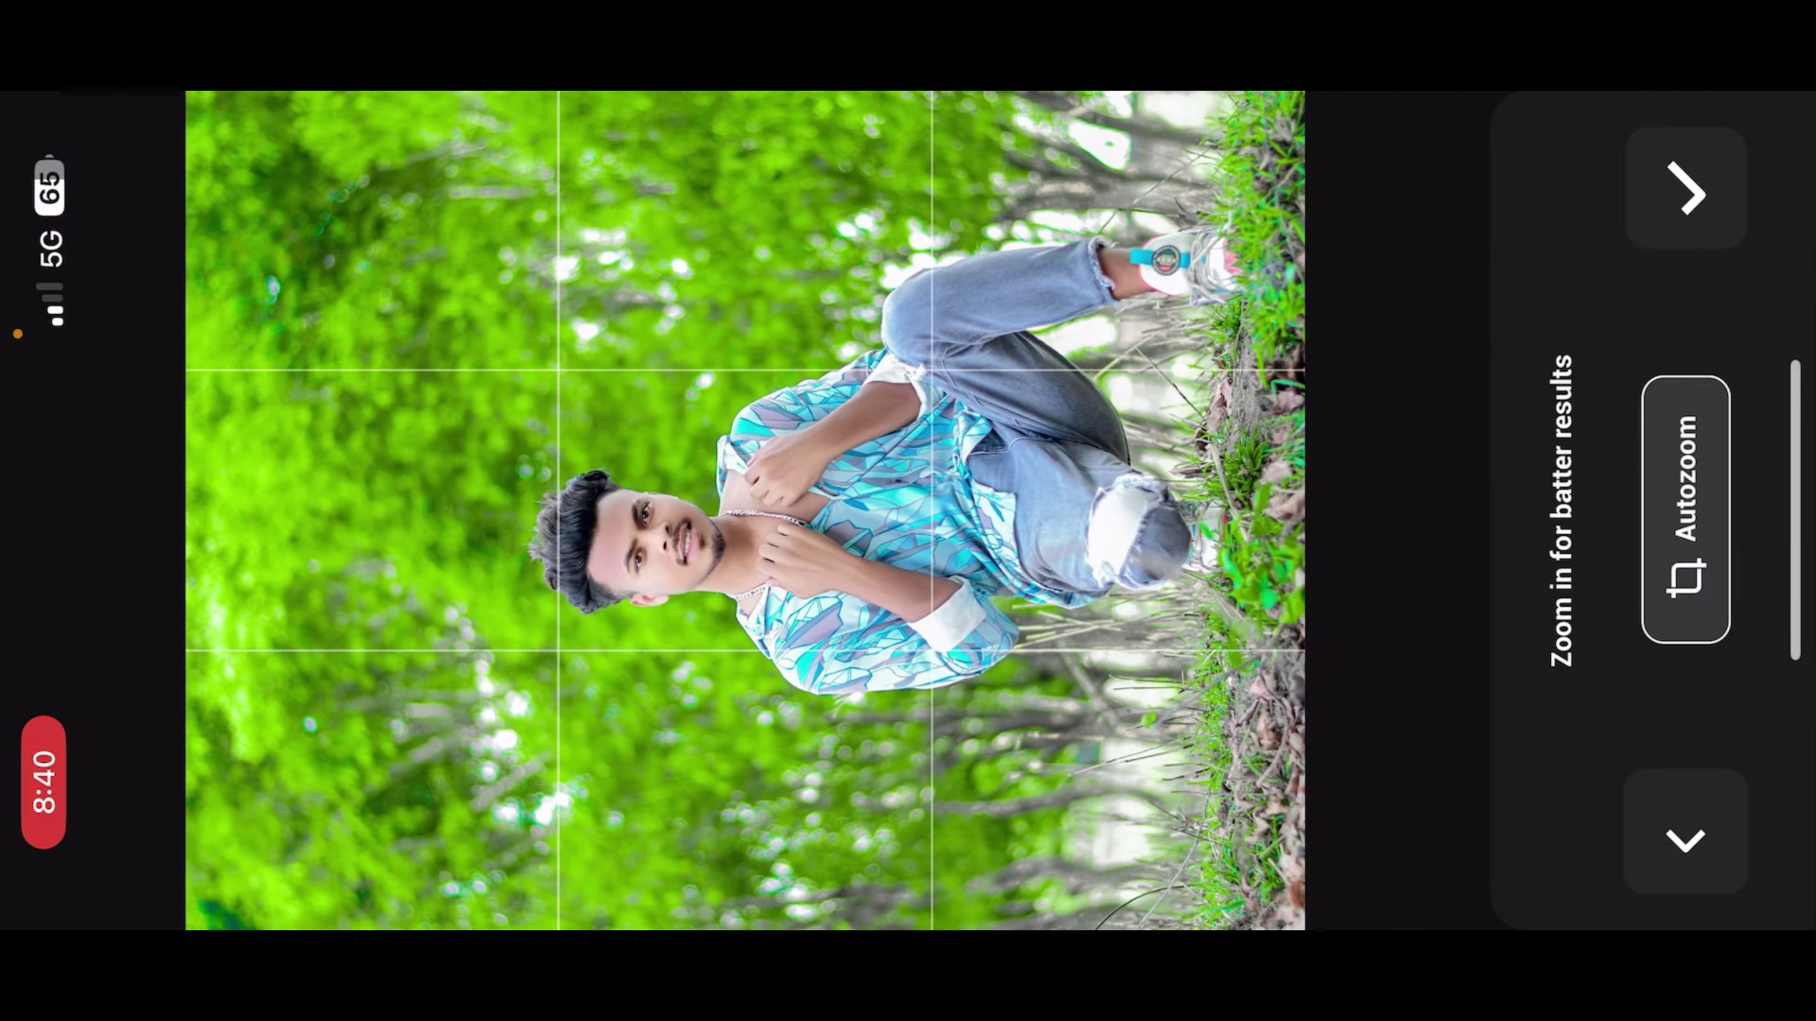
# Step: Reselect the full crouching man photo from Recents, apply Autozoom, and continue to the editor
pyautogui.click(1686, 511)
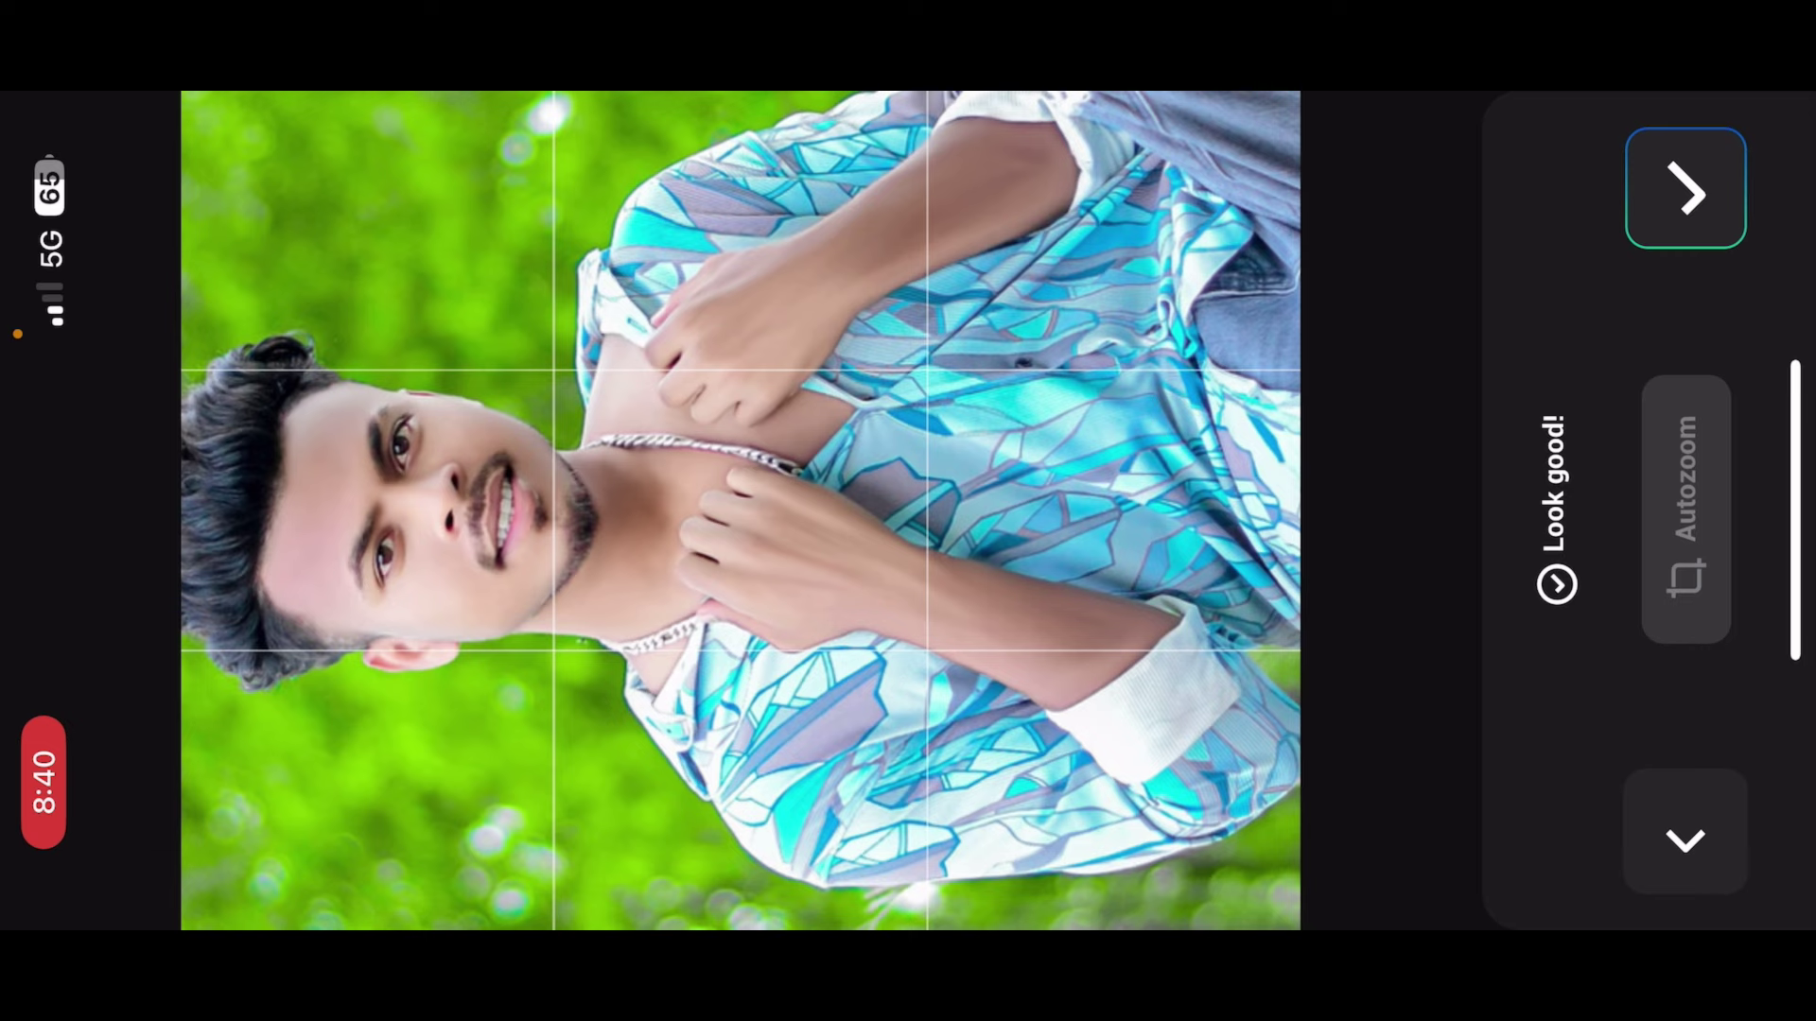
pyautogui.click(1686, 832)
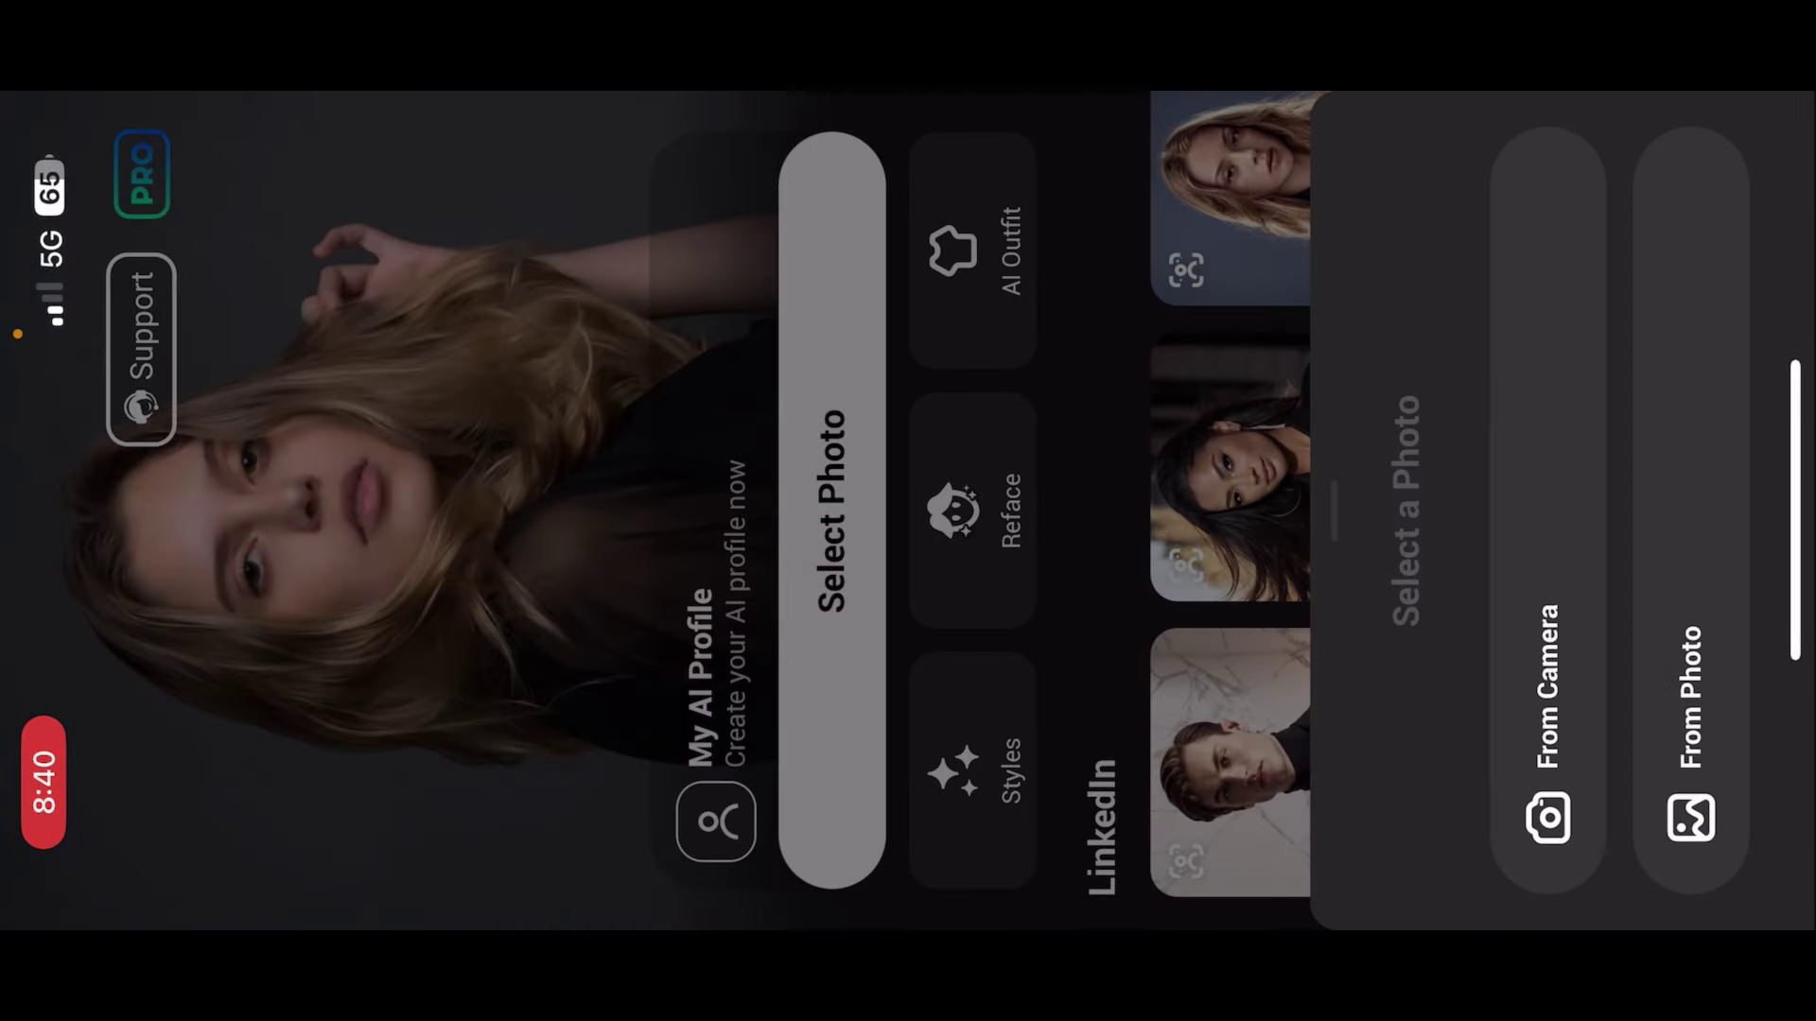
pyautogui.click(1690, 700)
pyautogui.click(426, 737)
pyautogui.click(369, 825)
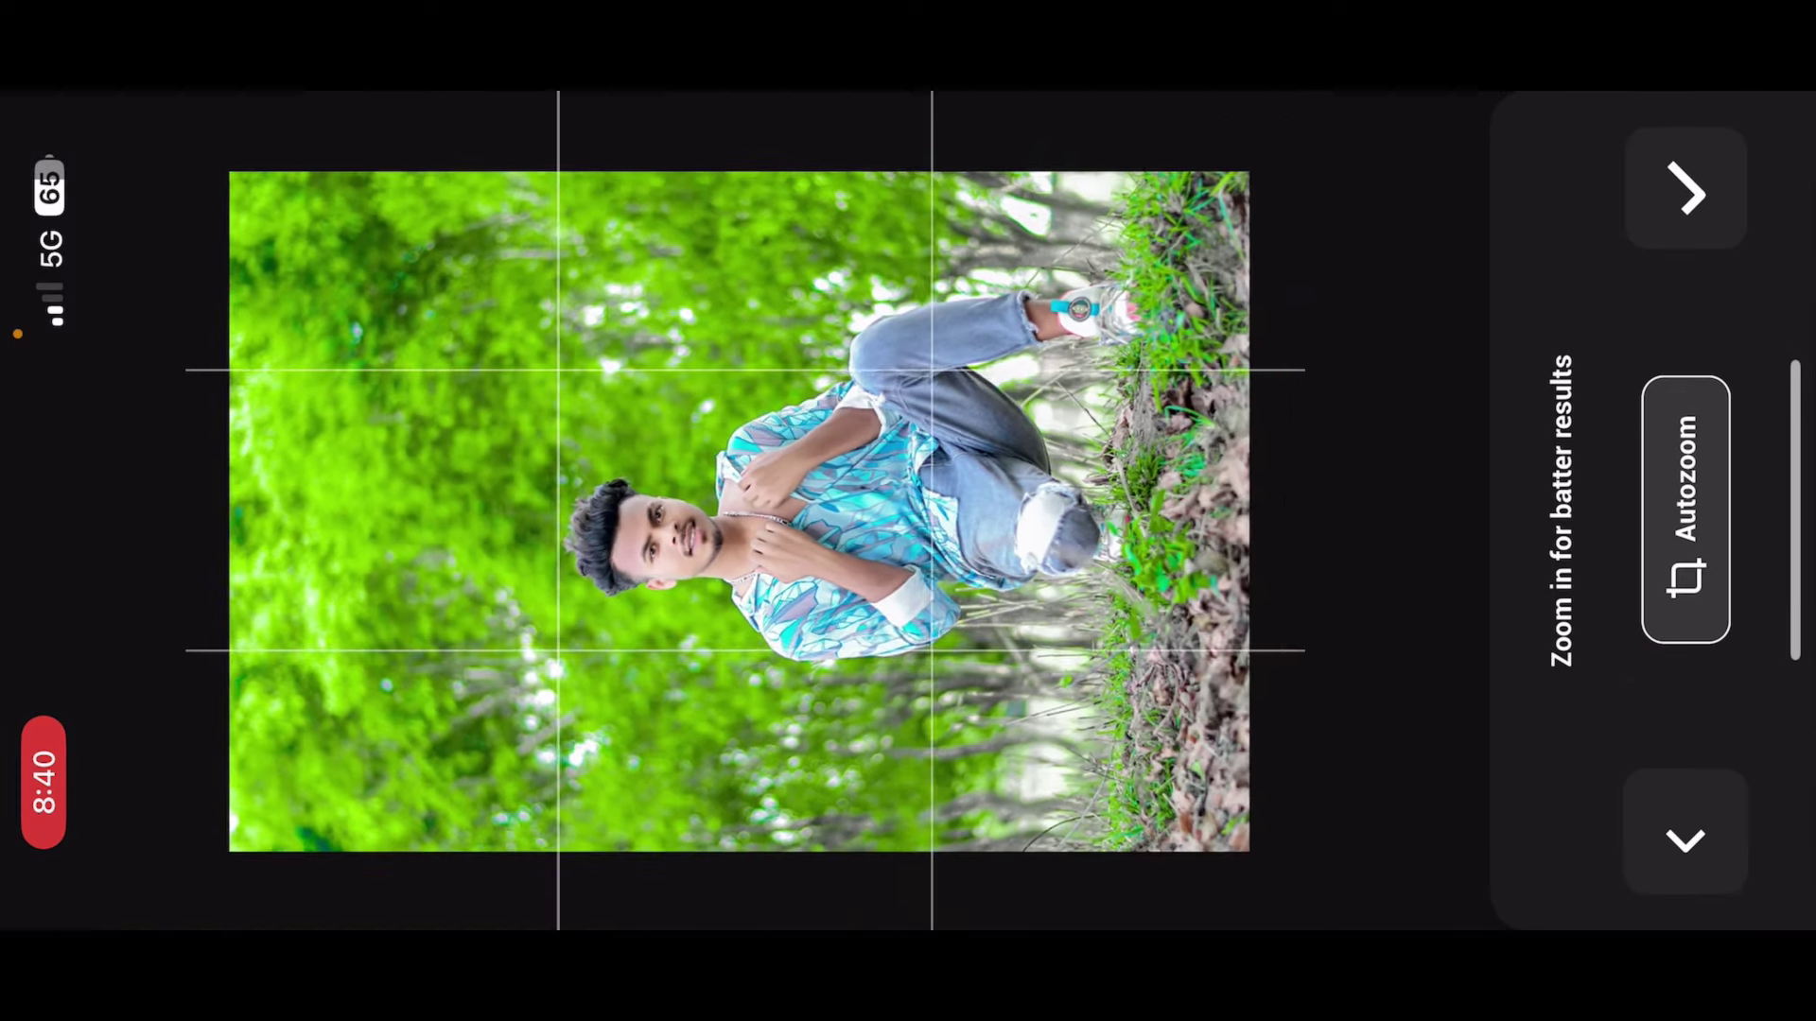
pyautogui.click(1686, 511)
pyautogui.click(1686, 189)
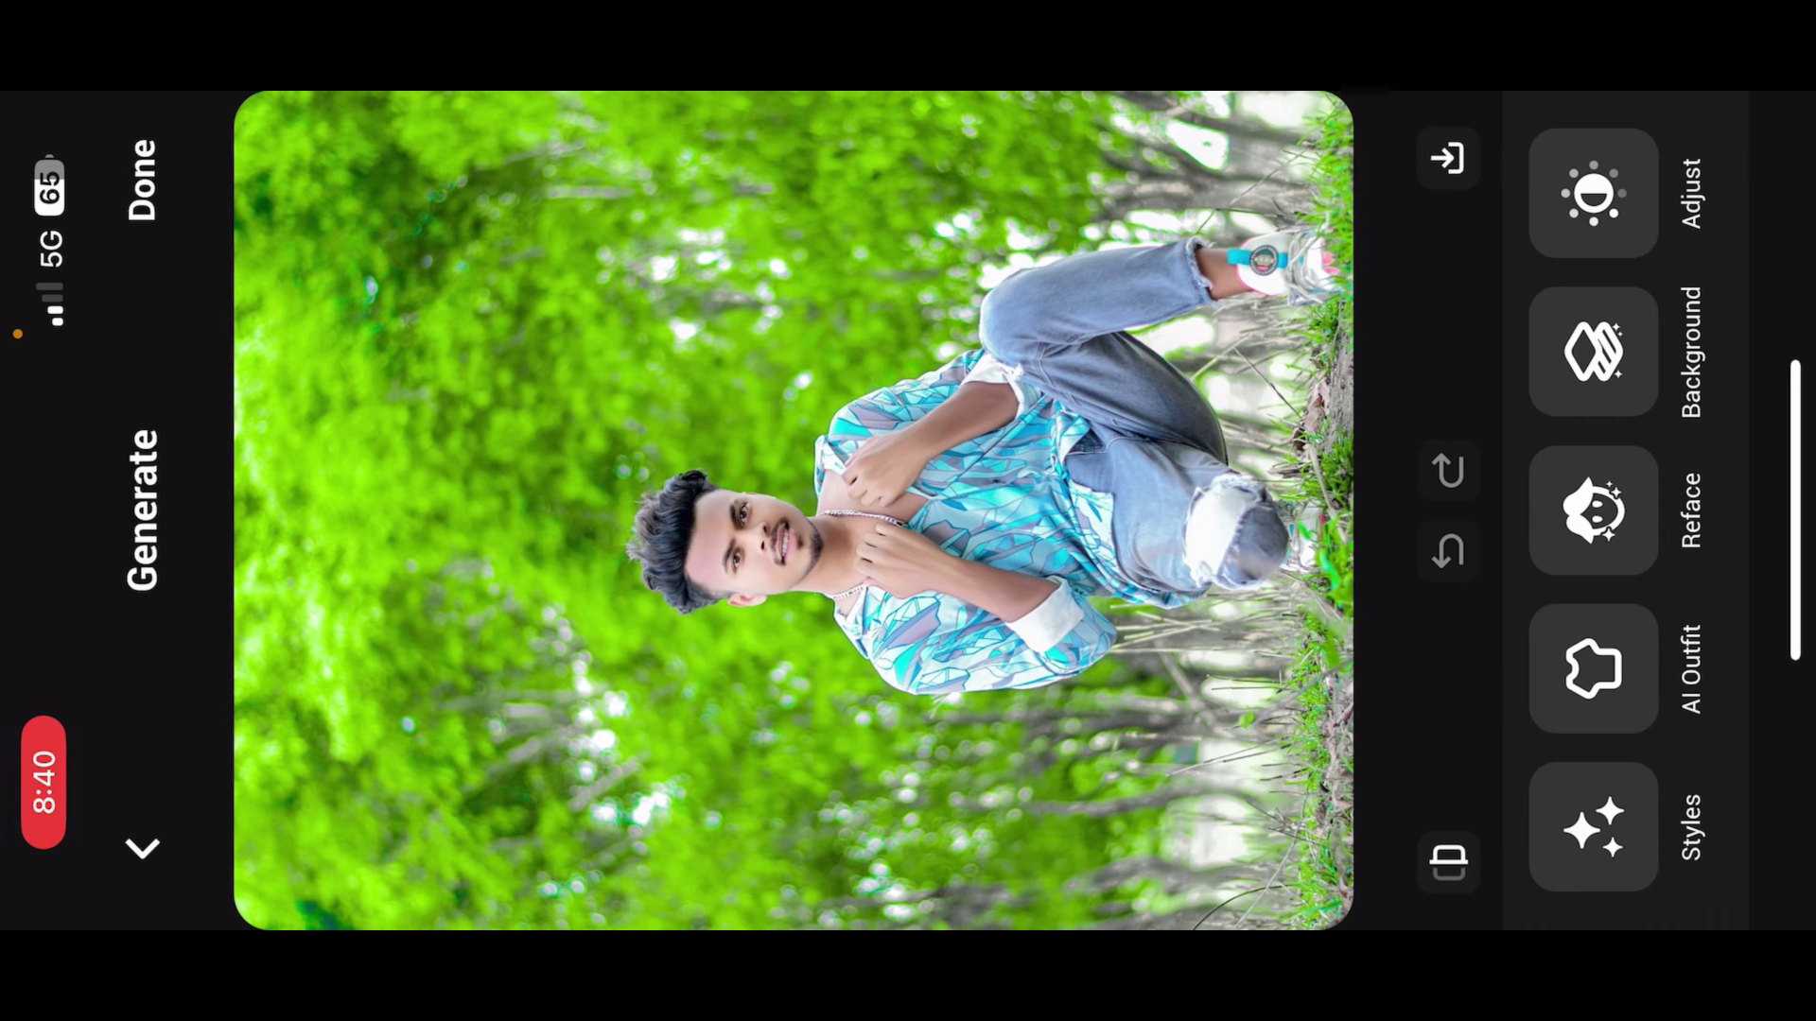
# Step: Raise contrast, saturation and white balance in Adjust, then apply the changes
pyautogui.click(1592, 193)
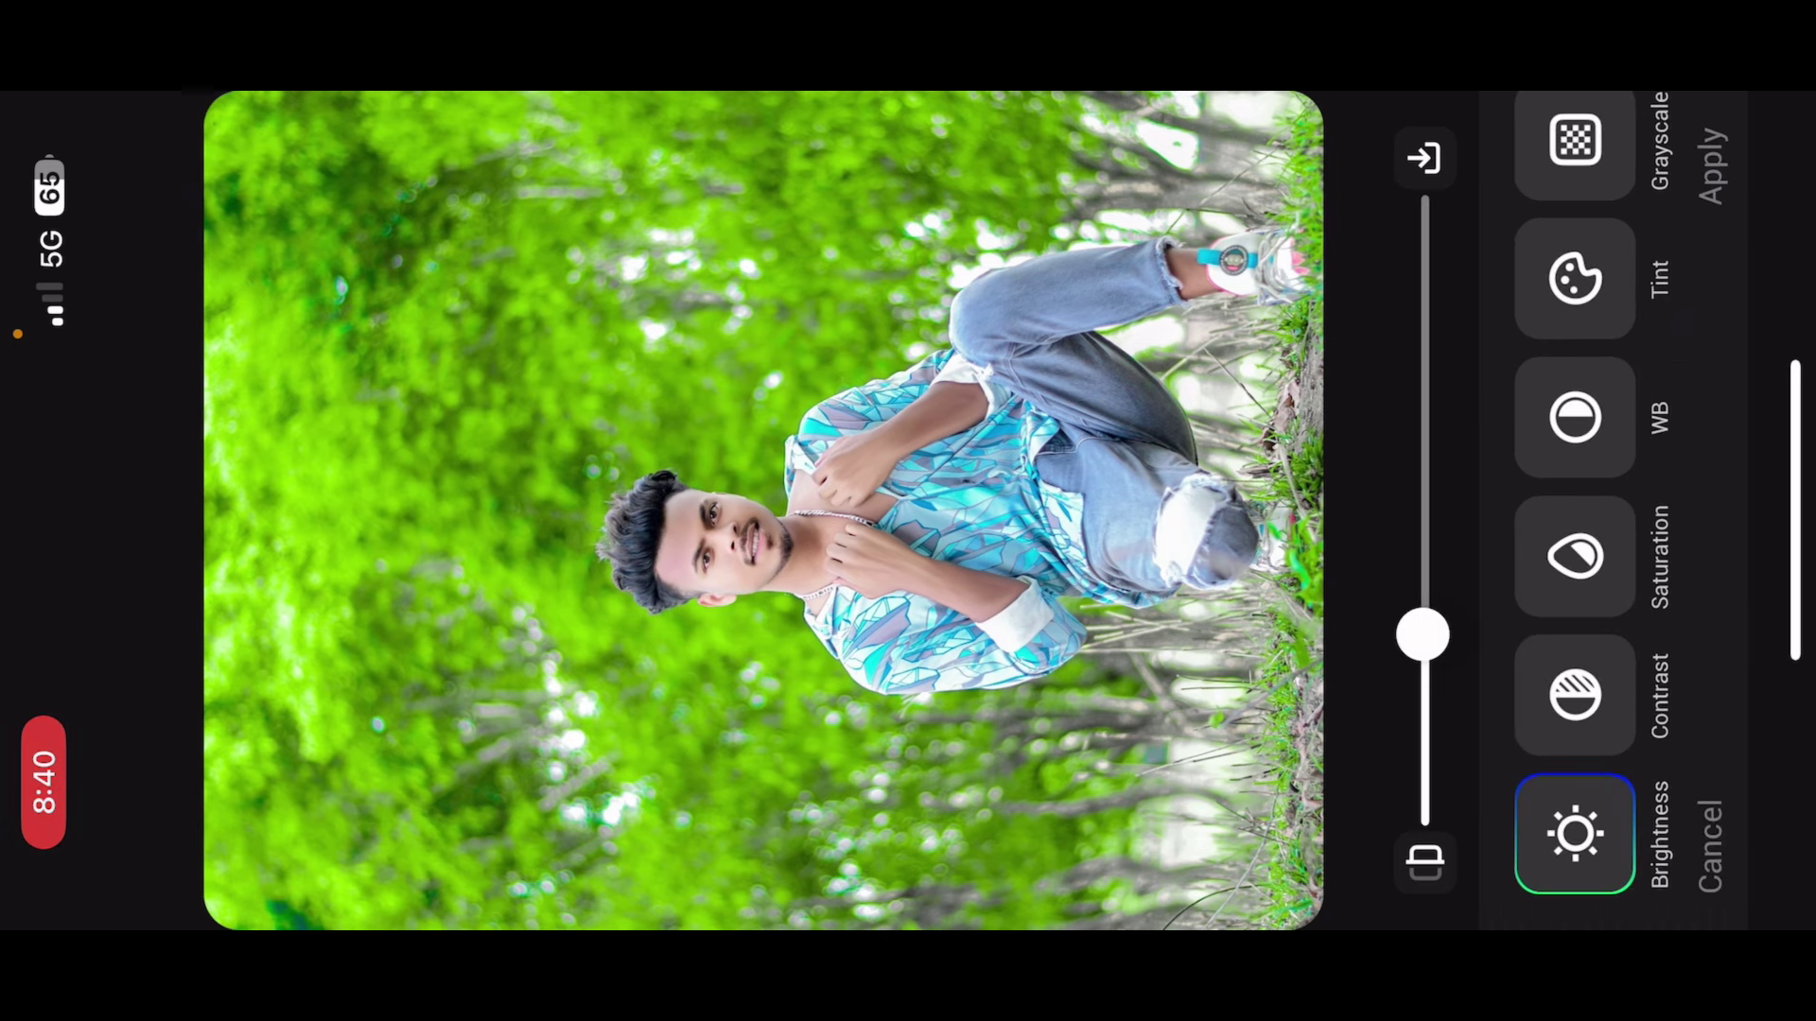
pyautogui.click(1574, 695)
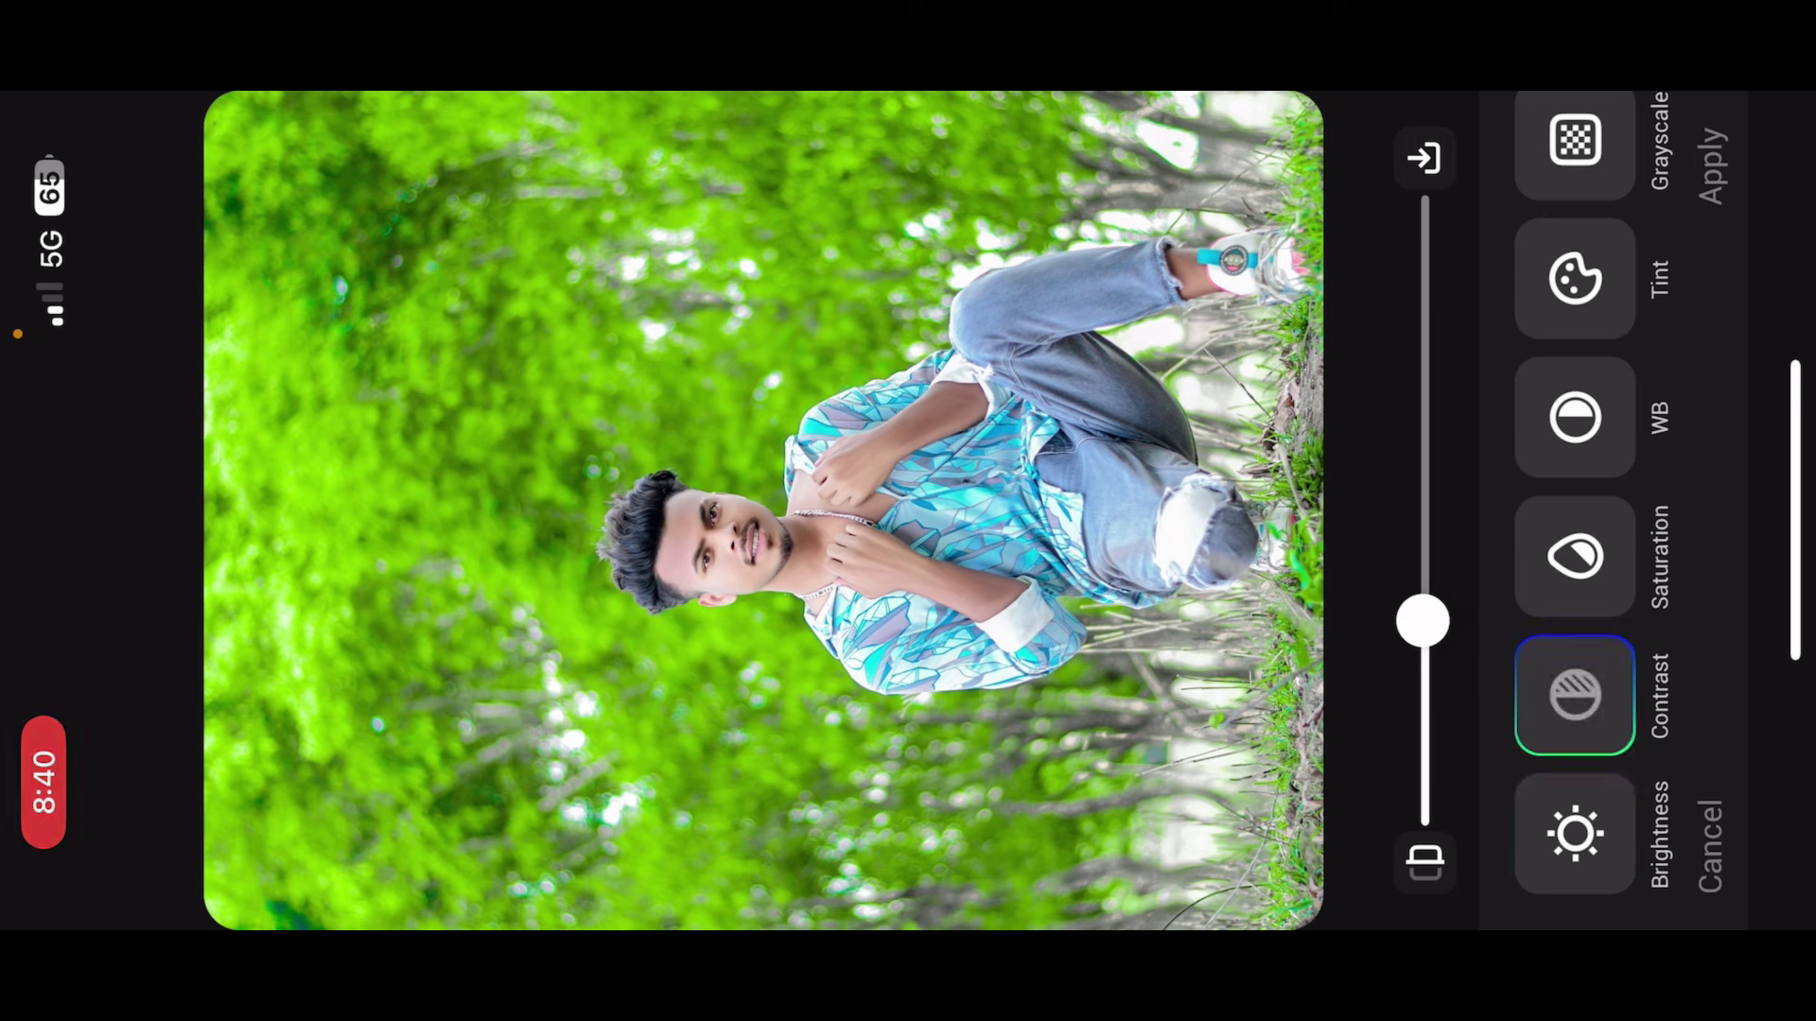
pyautogui.moveTo(1423, 616)
pyautogui.mouseDown()
pyautogui.moveTo(1423, 521)
pyautogui.moveTo(1422, 641)
pyautogui.moveTo(1423, 512)
pyautogui.mouseUp()
pyautogui.click(1575, 556)
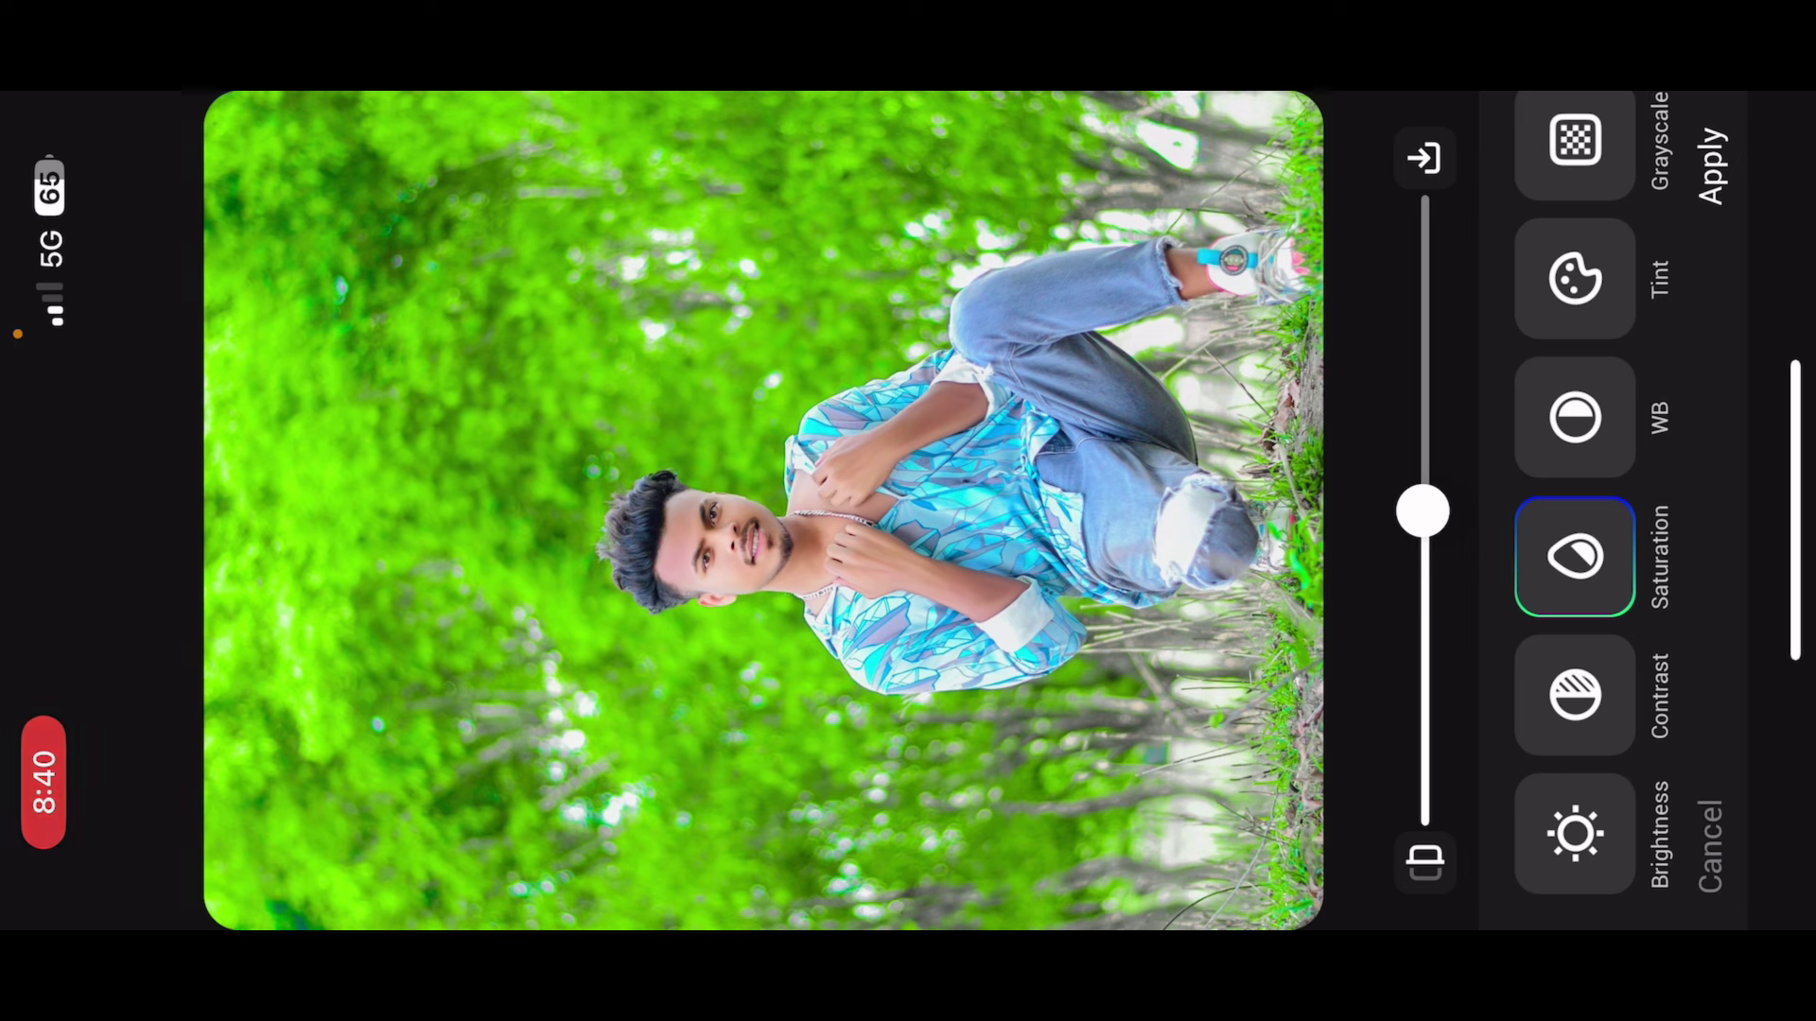
pyautogui.click(1575, 417)
pyautogui.moveTo(1423, 649)
pyautogui.mouseDown()
pyautogui.moveTo(1422, 564)
pyautogui.moveTo(1422, 657)
pyautogui.mouseUp()
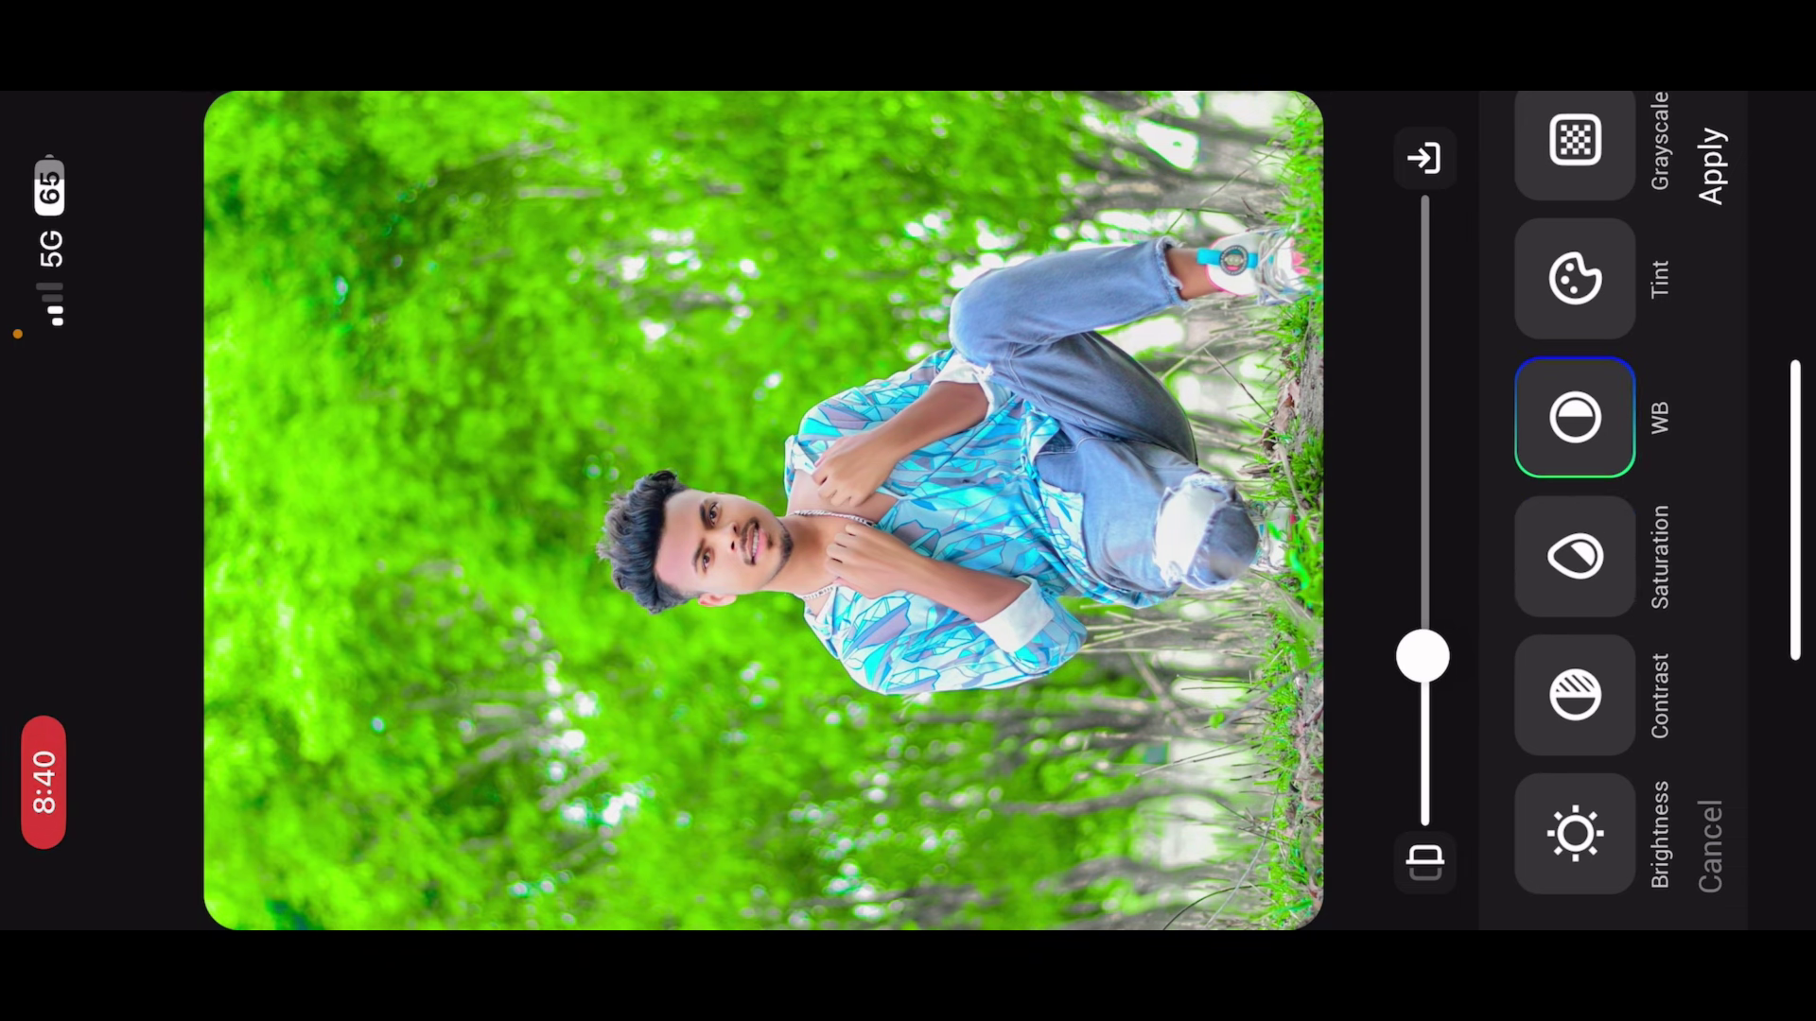
pyautogui.scroll(2, 1574, 511)
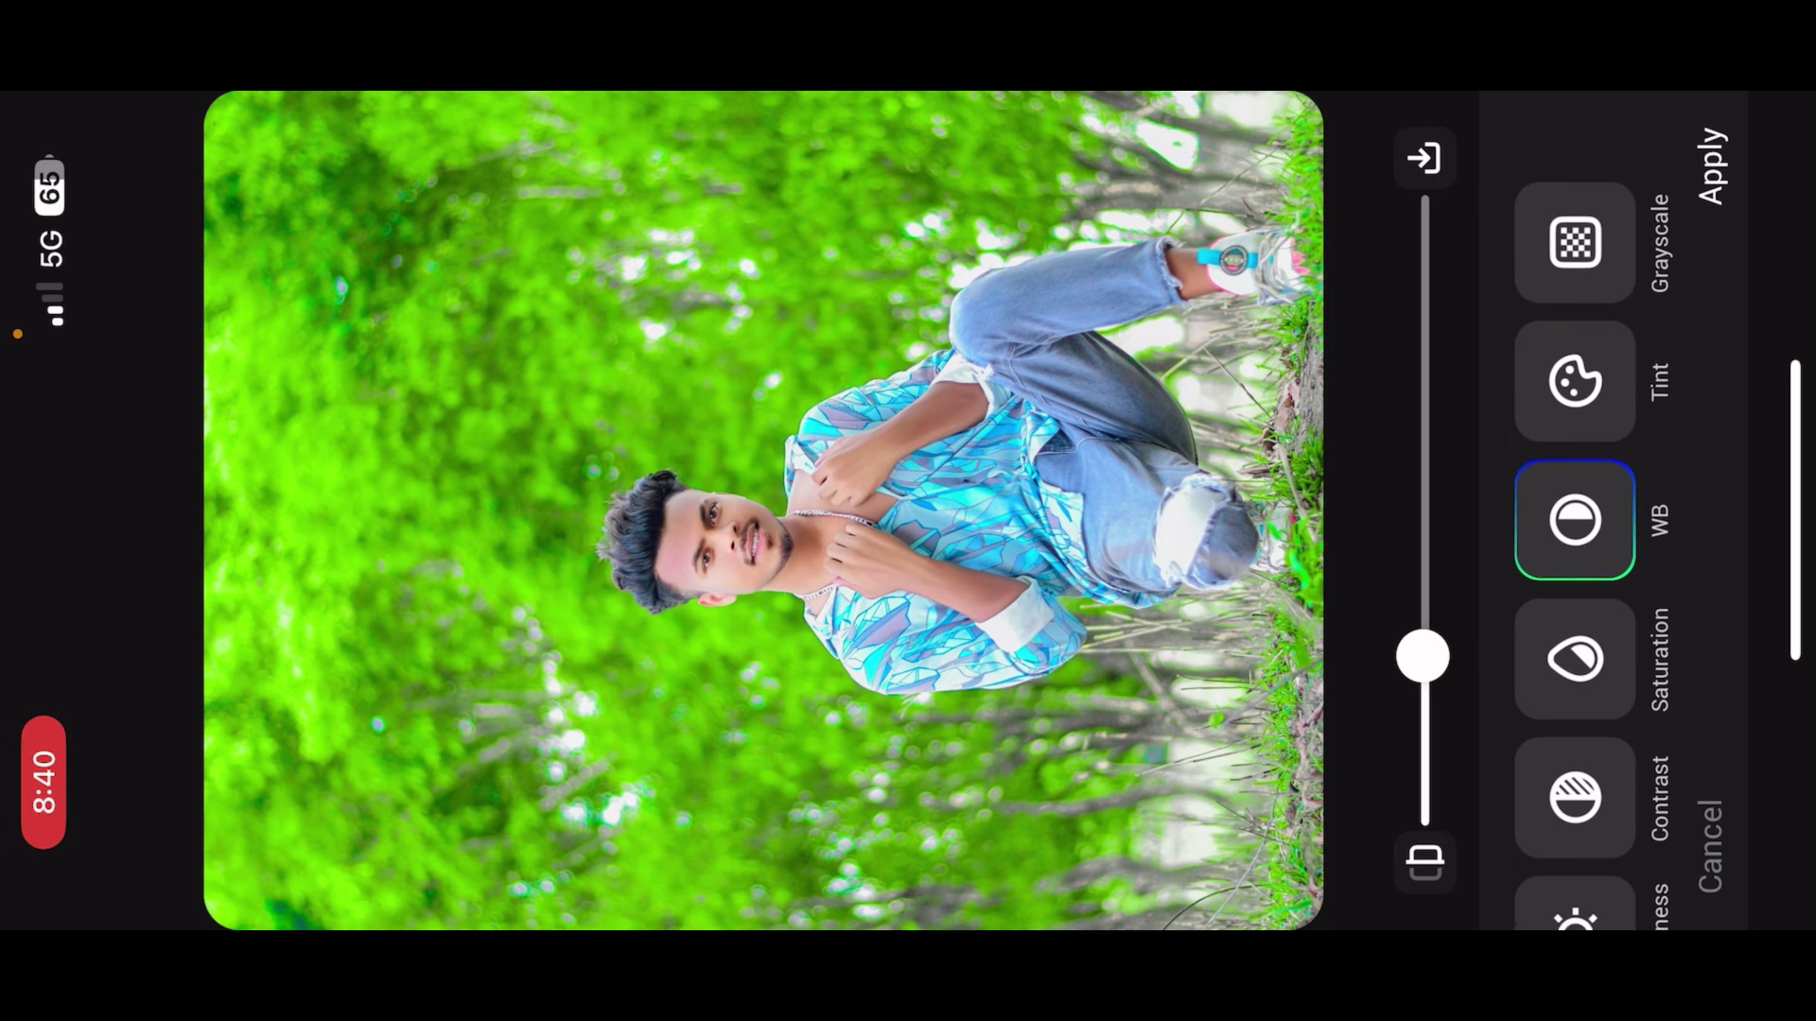
pyautogui.click(1712, 166)
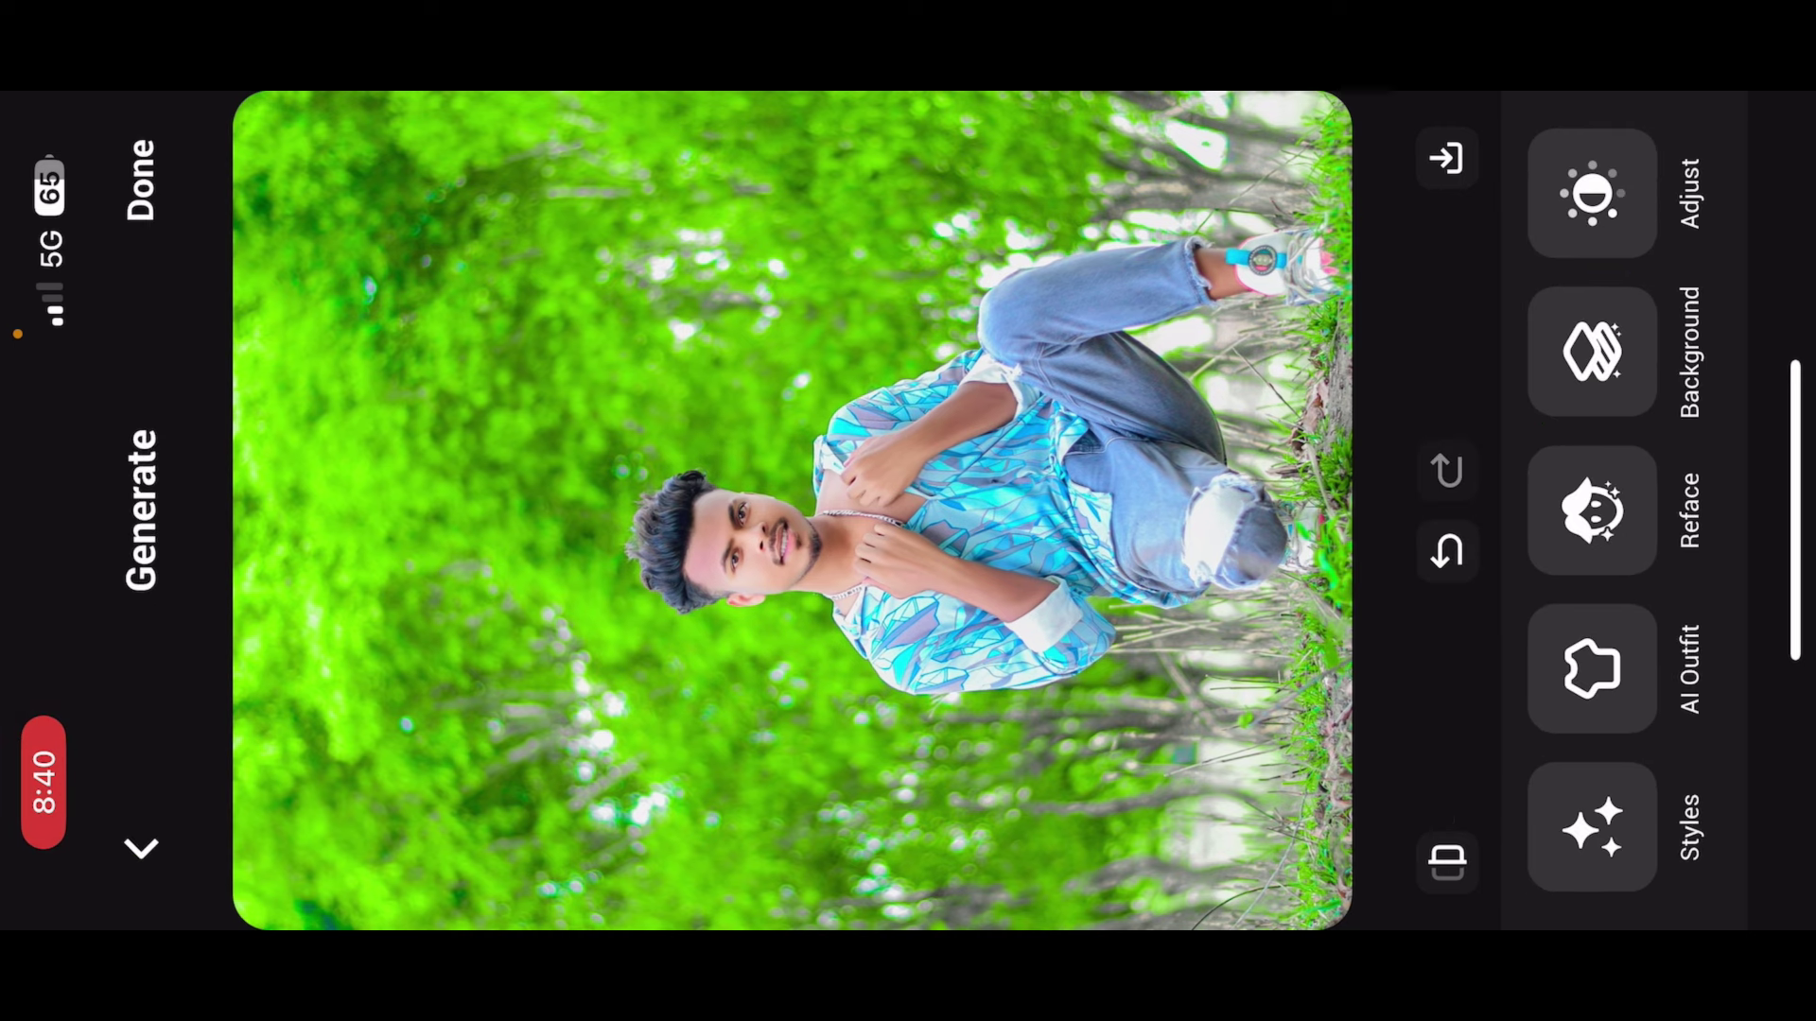
pyautogui.click(1592, 827)
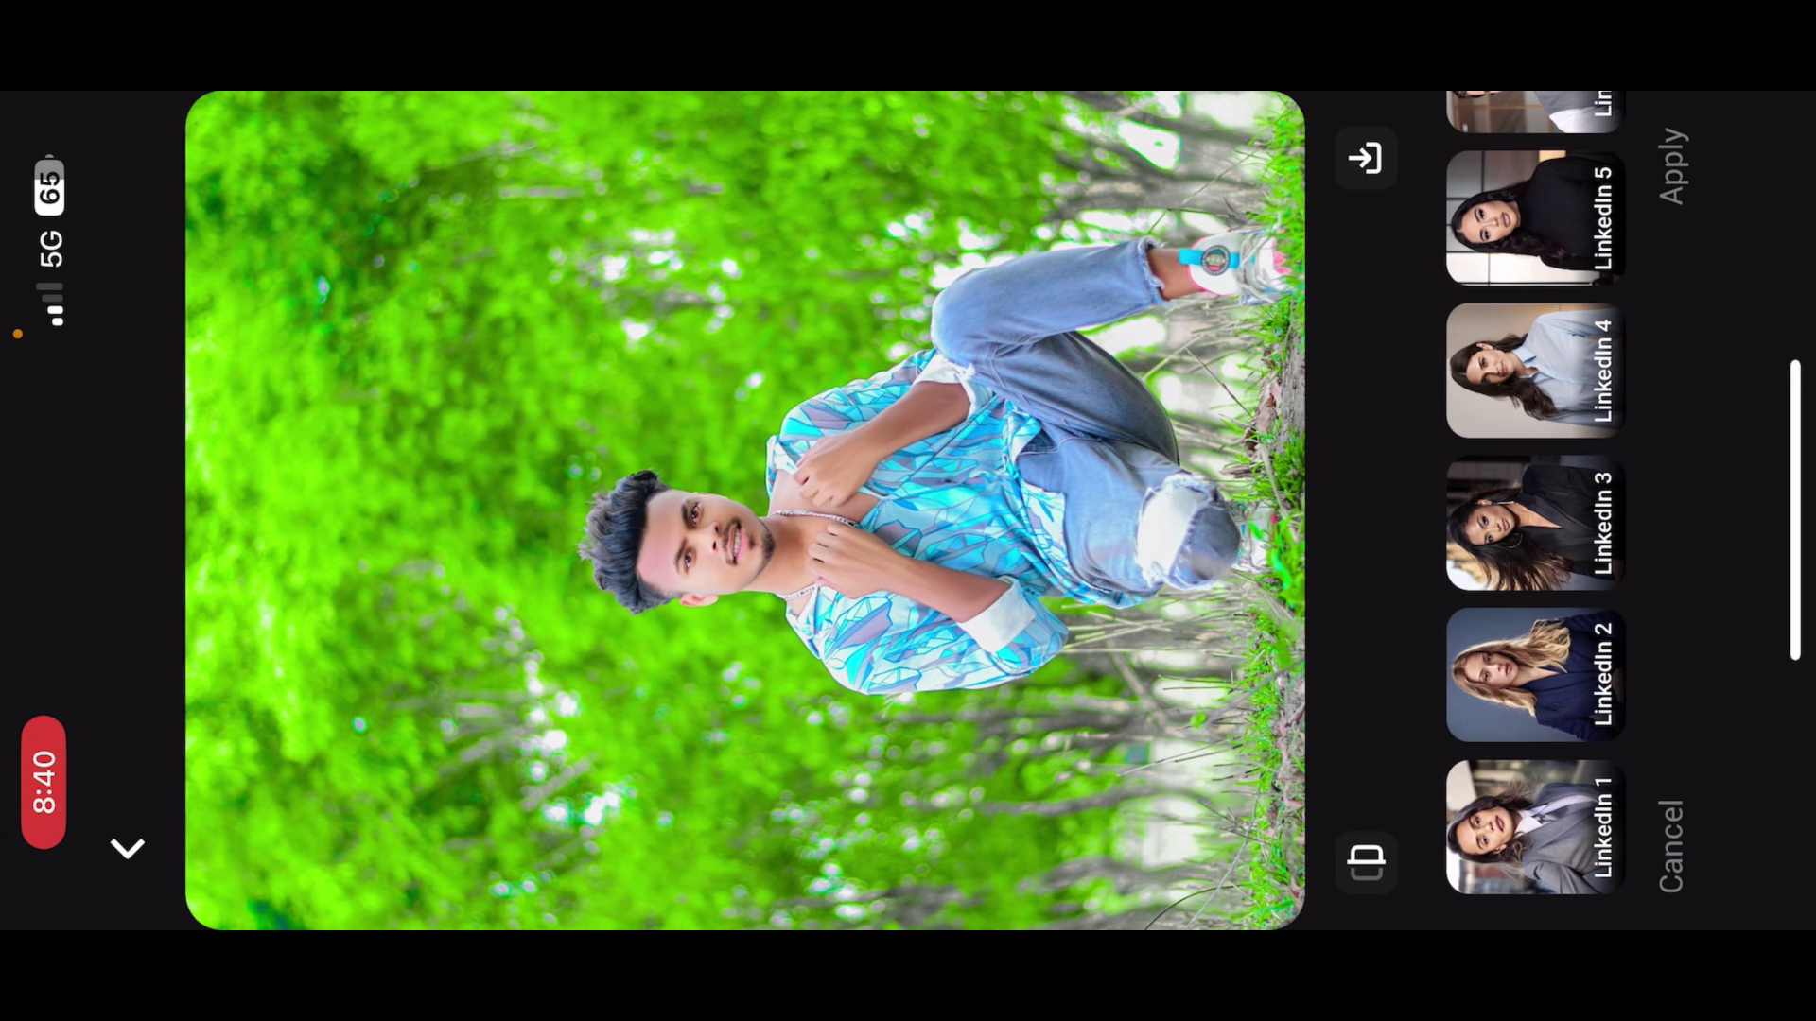
pyautogui.click(1549, 675)
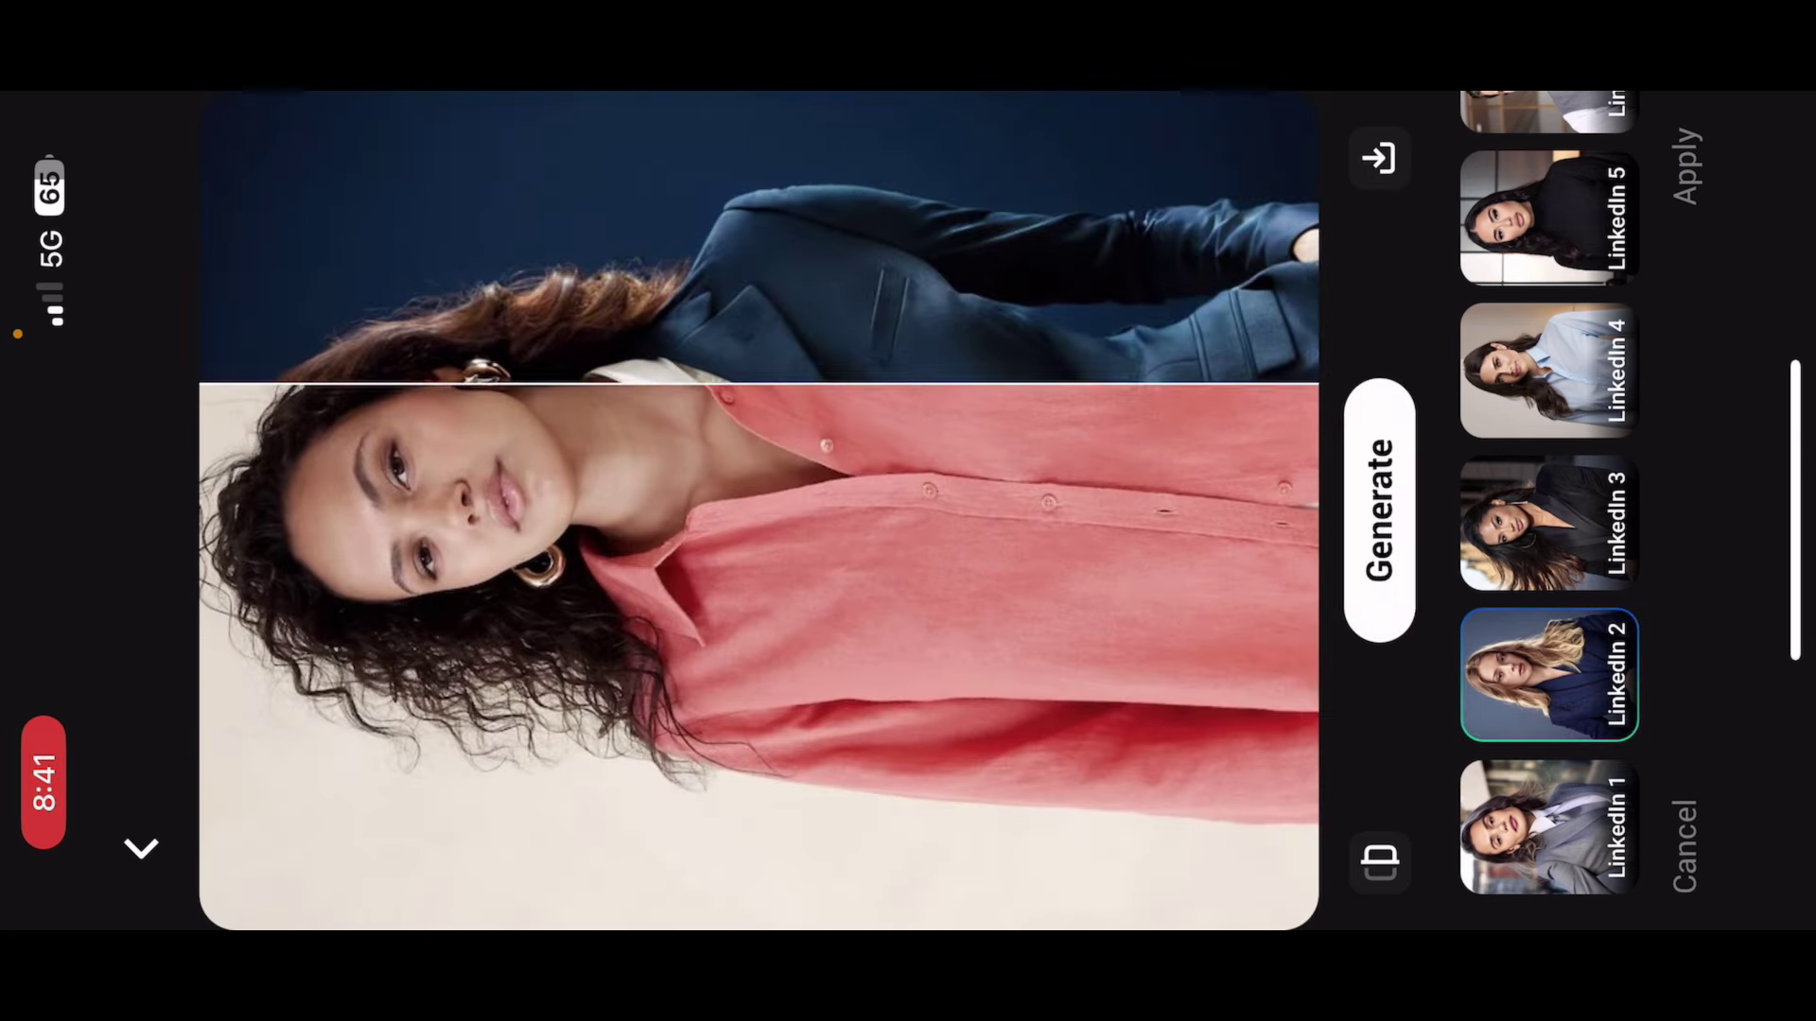
pyautogui.click(1379, 511)
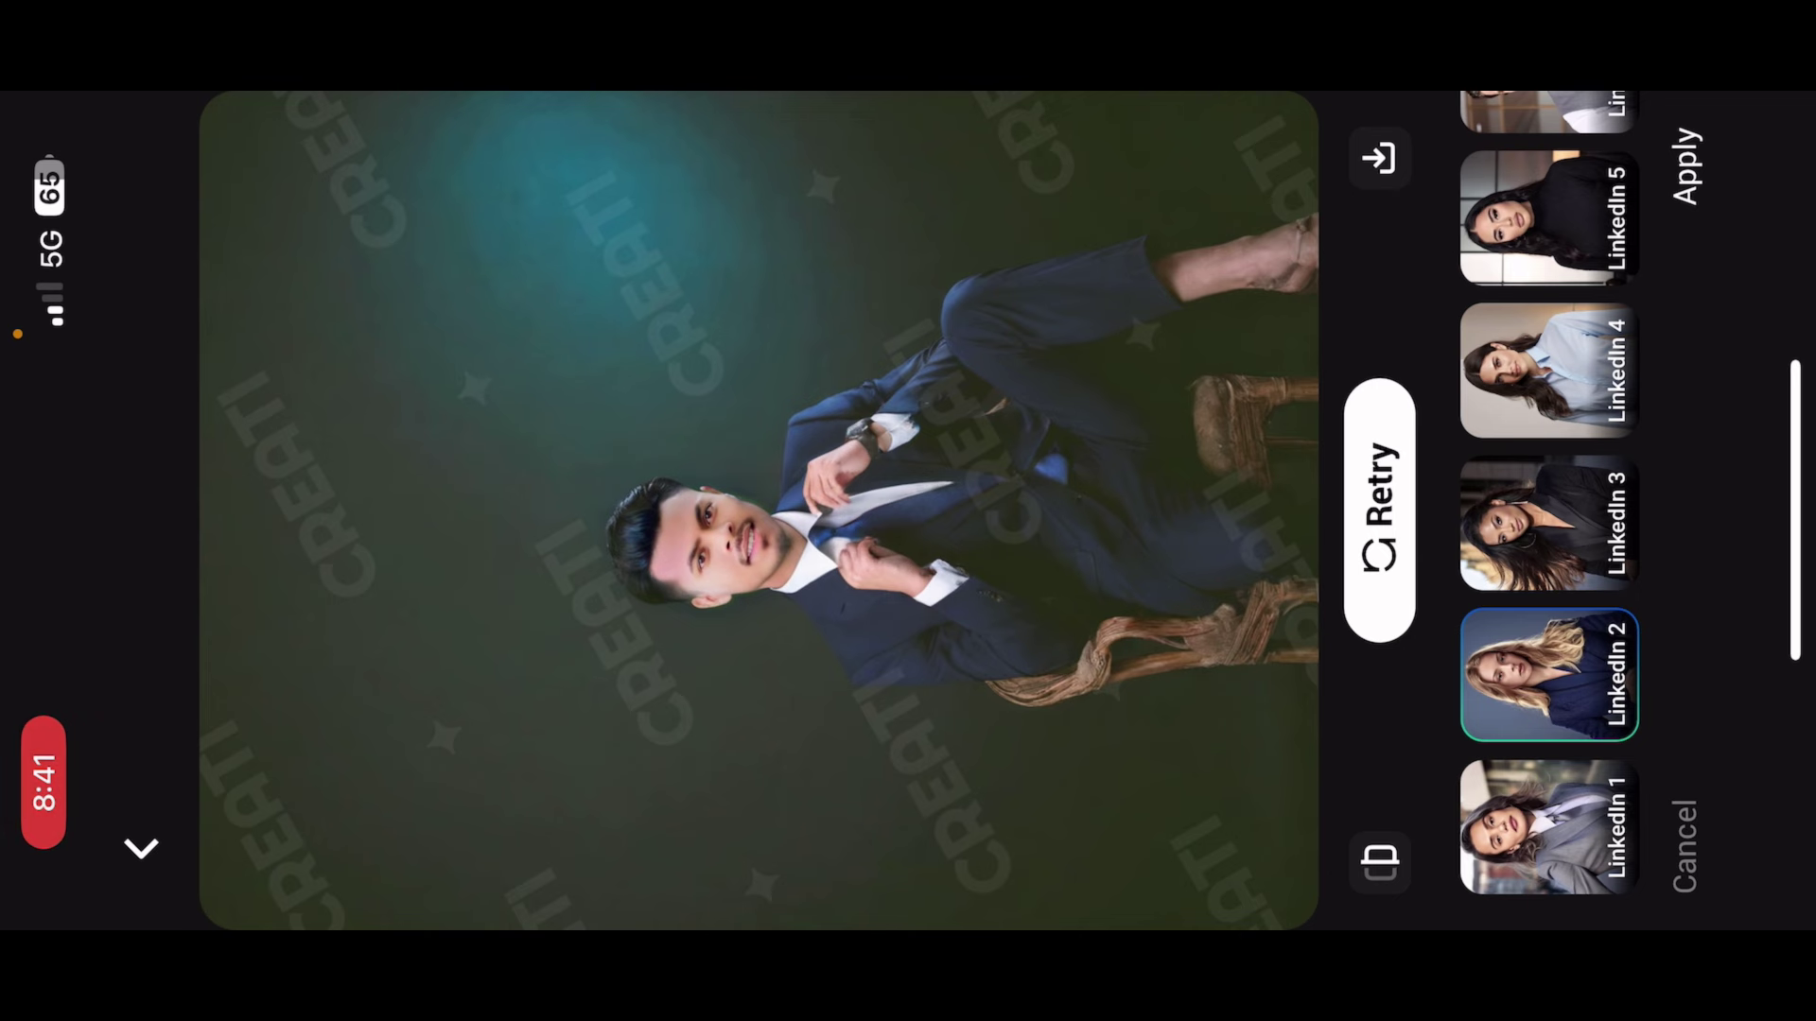
pyautogui.click(1380, 858)
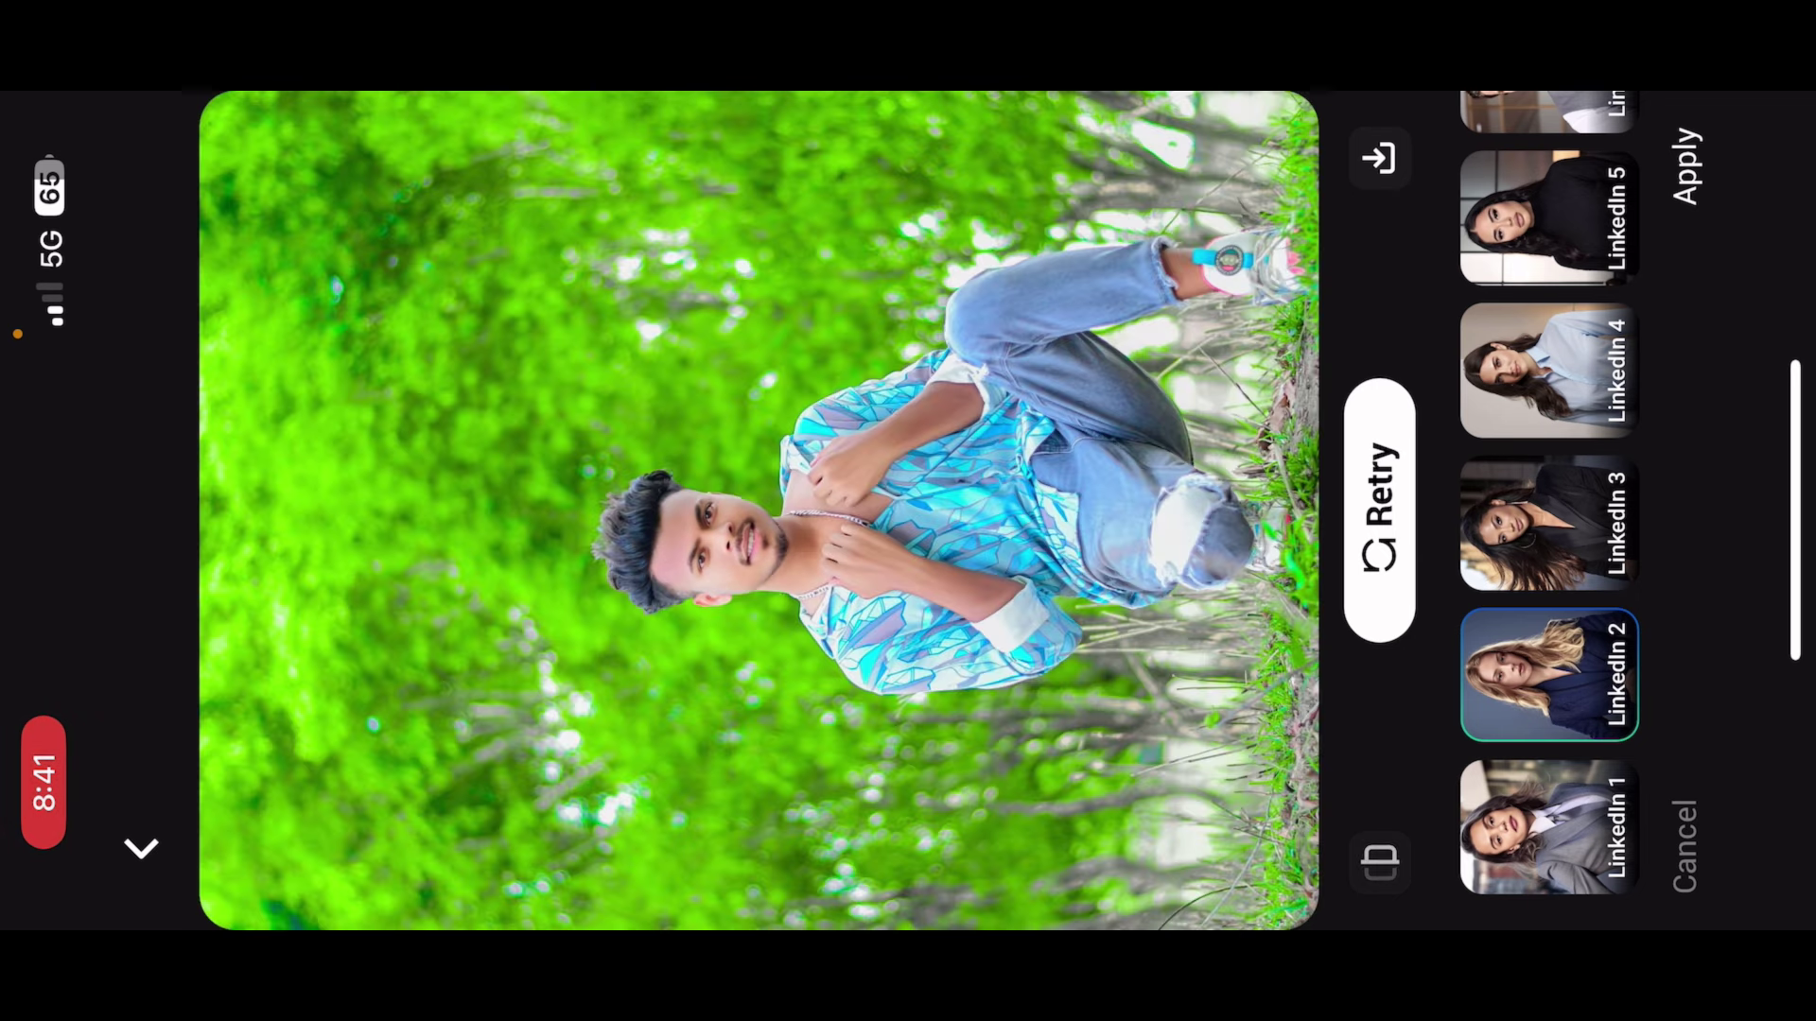
pyautogui.click(1379, 858)
pyautogui.click(1685, 846)
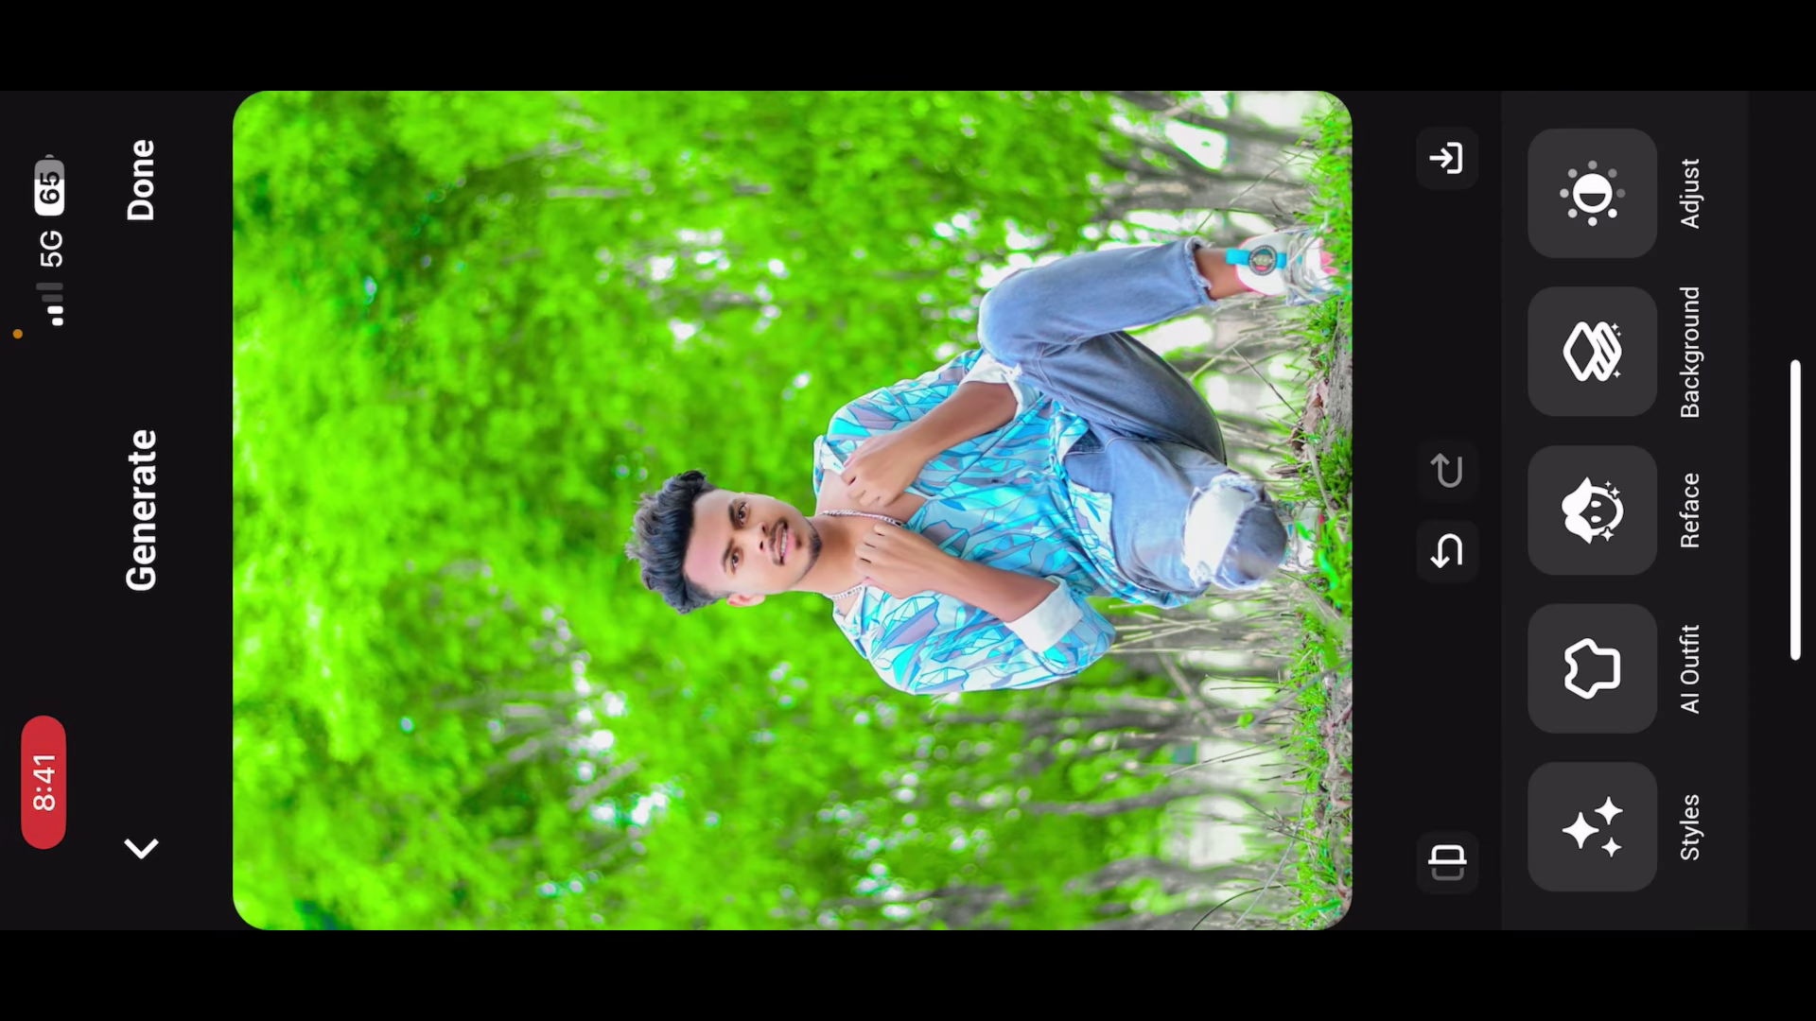
pyautogui.click(1591, 668)
pyautogui.scroll(3, 1550, 510)
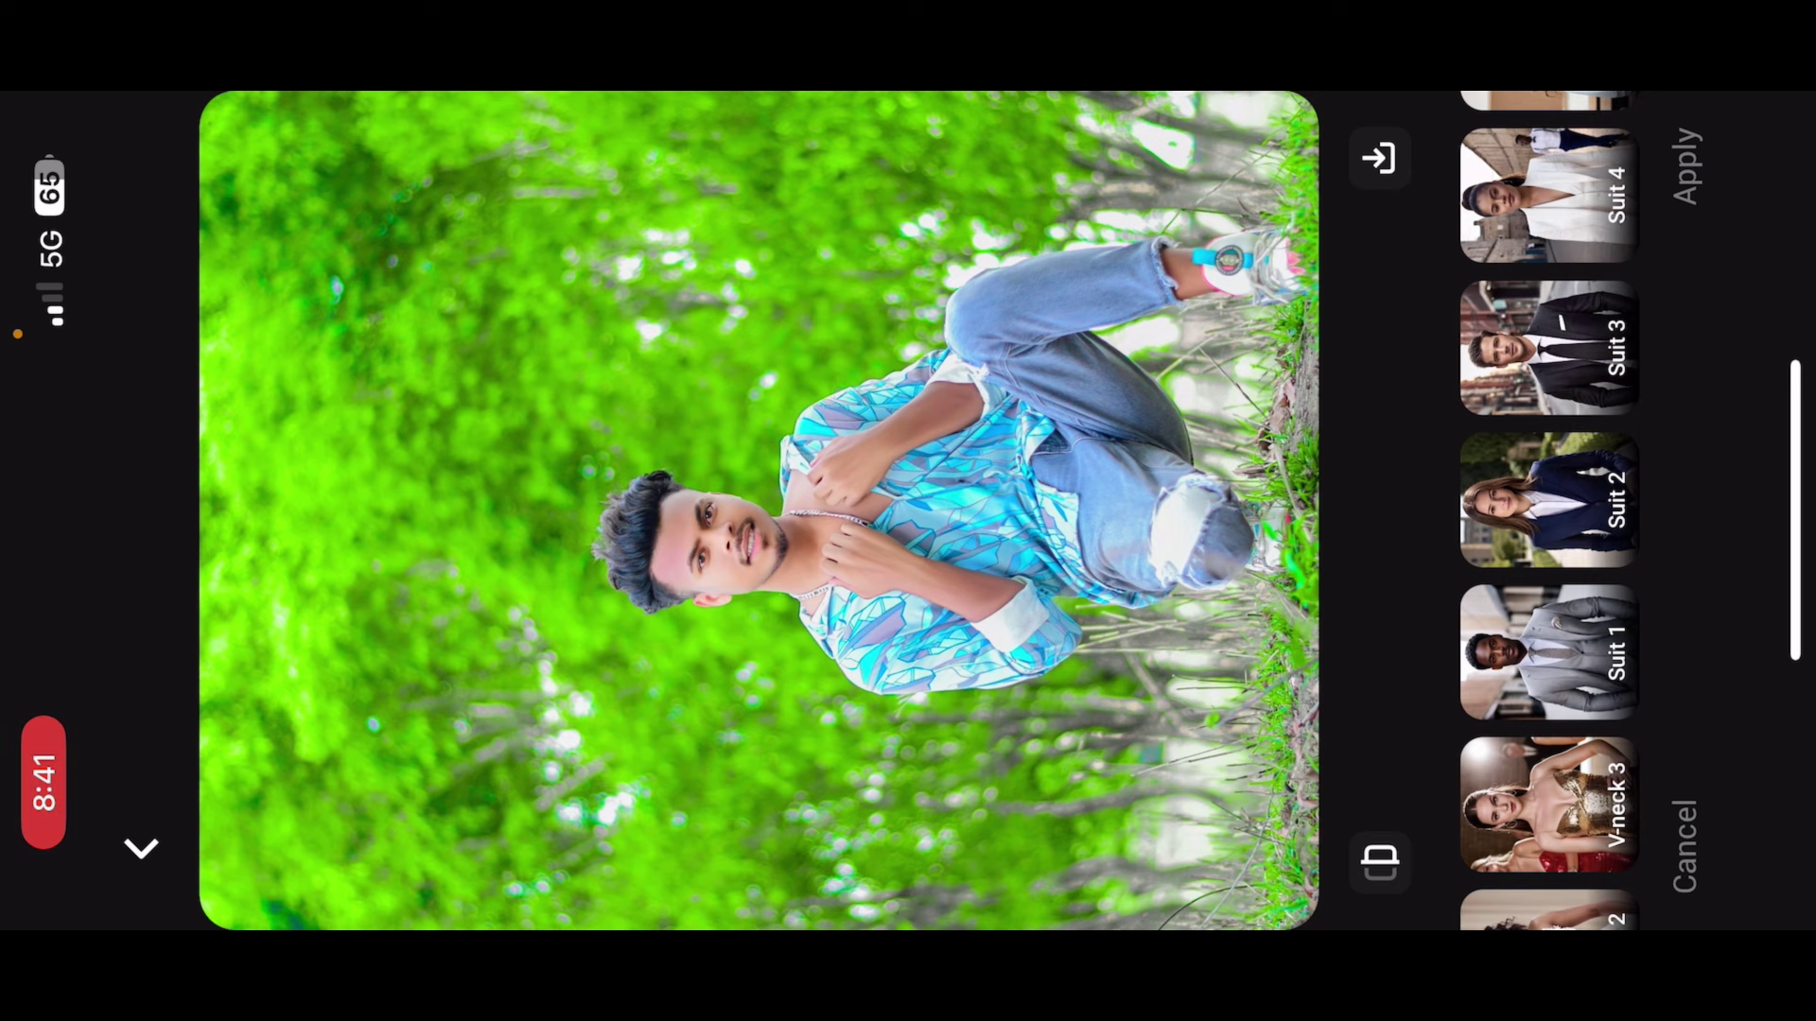
pyautogui.scroll(4, 1550, 511)
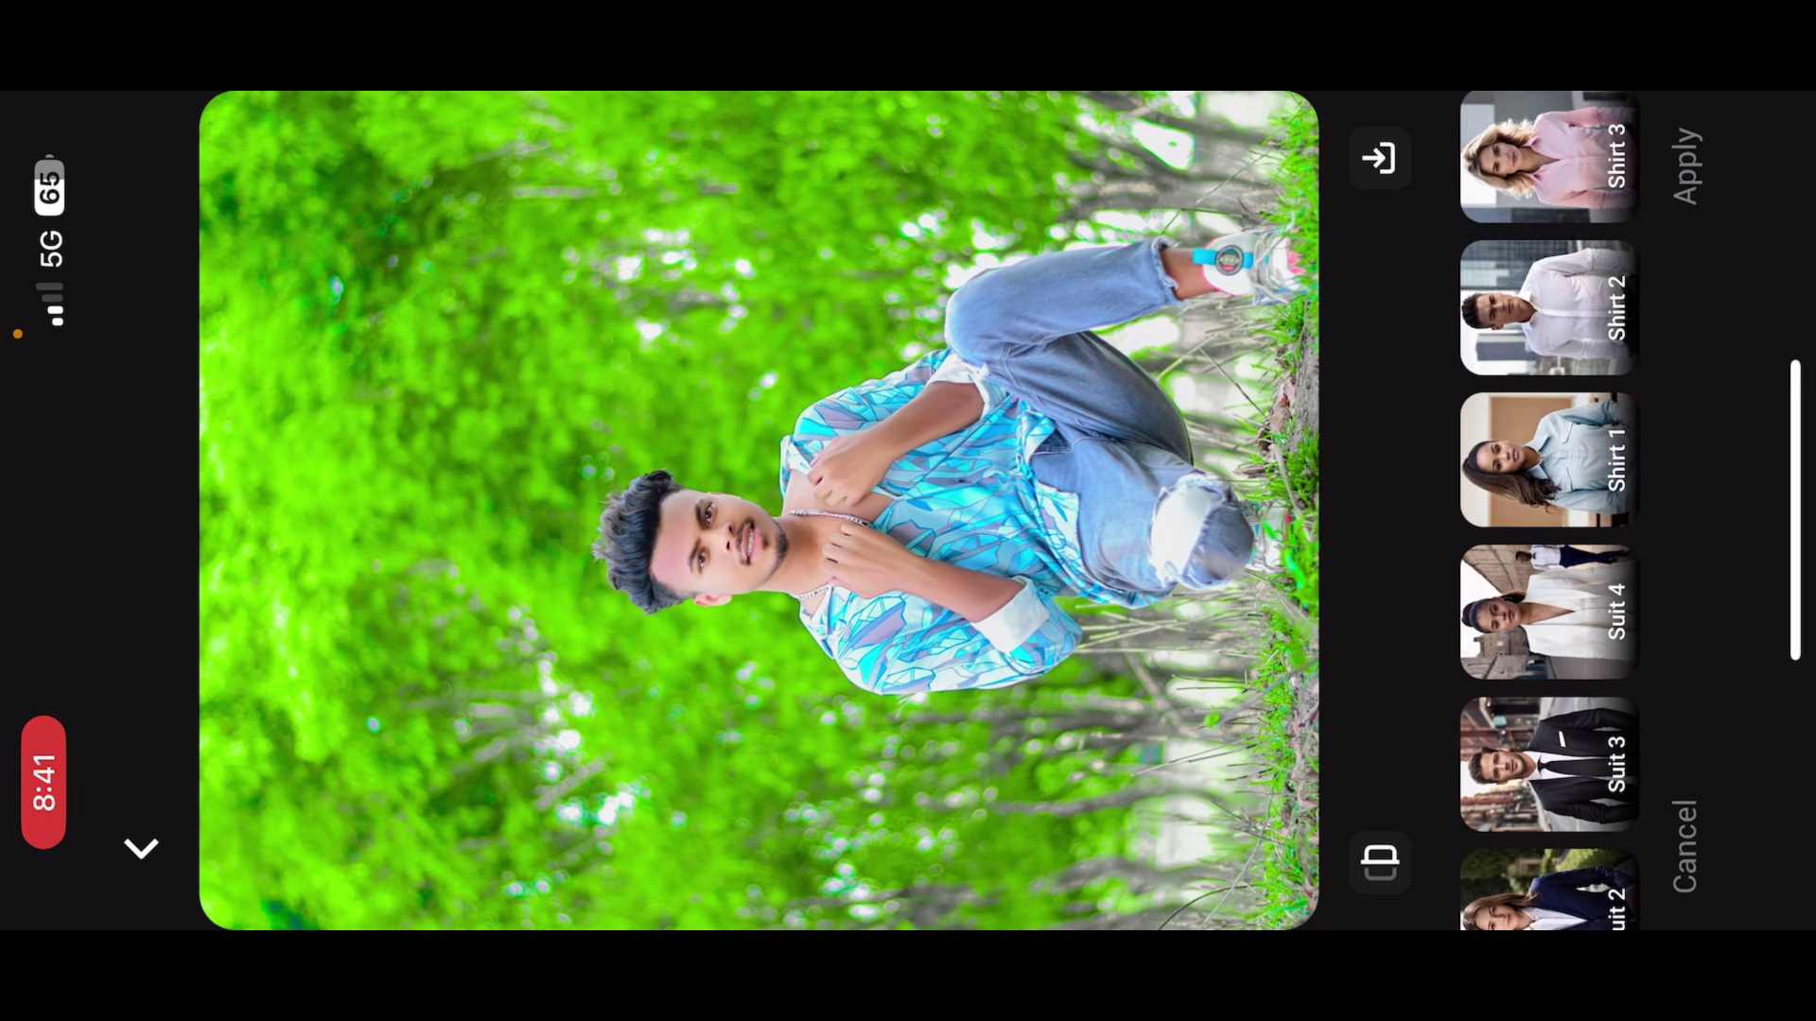
pyautogui.click(1550, 308)
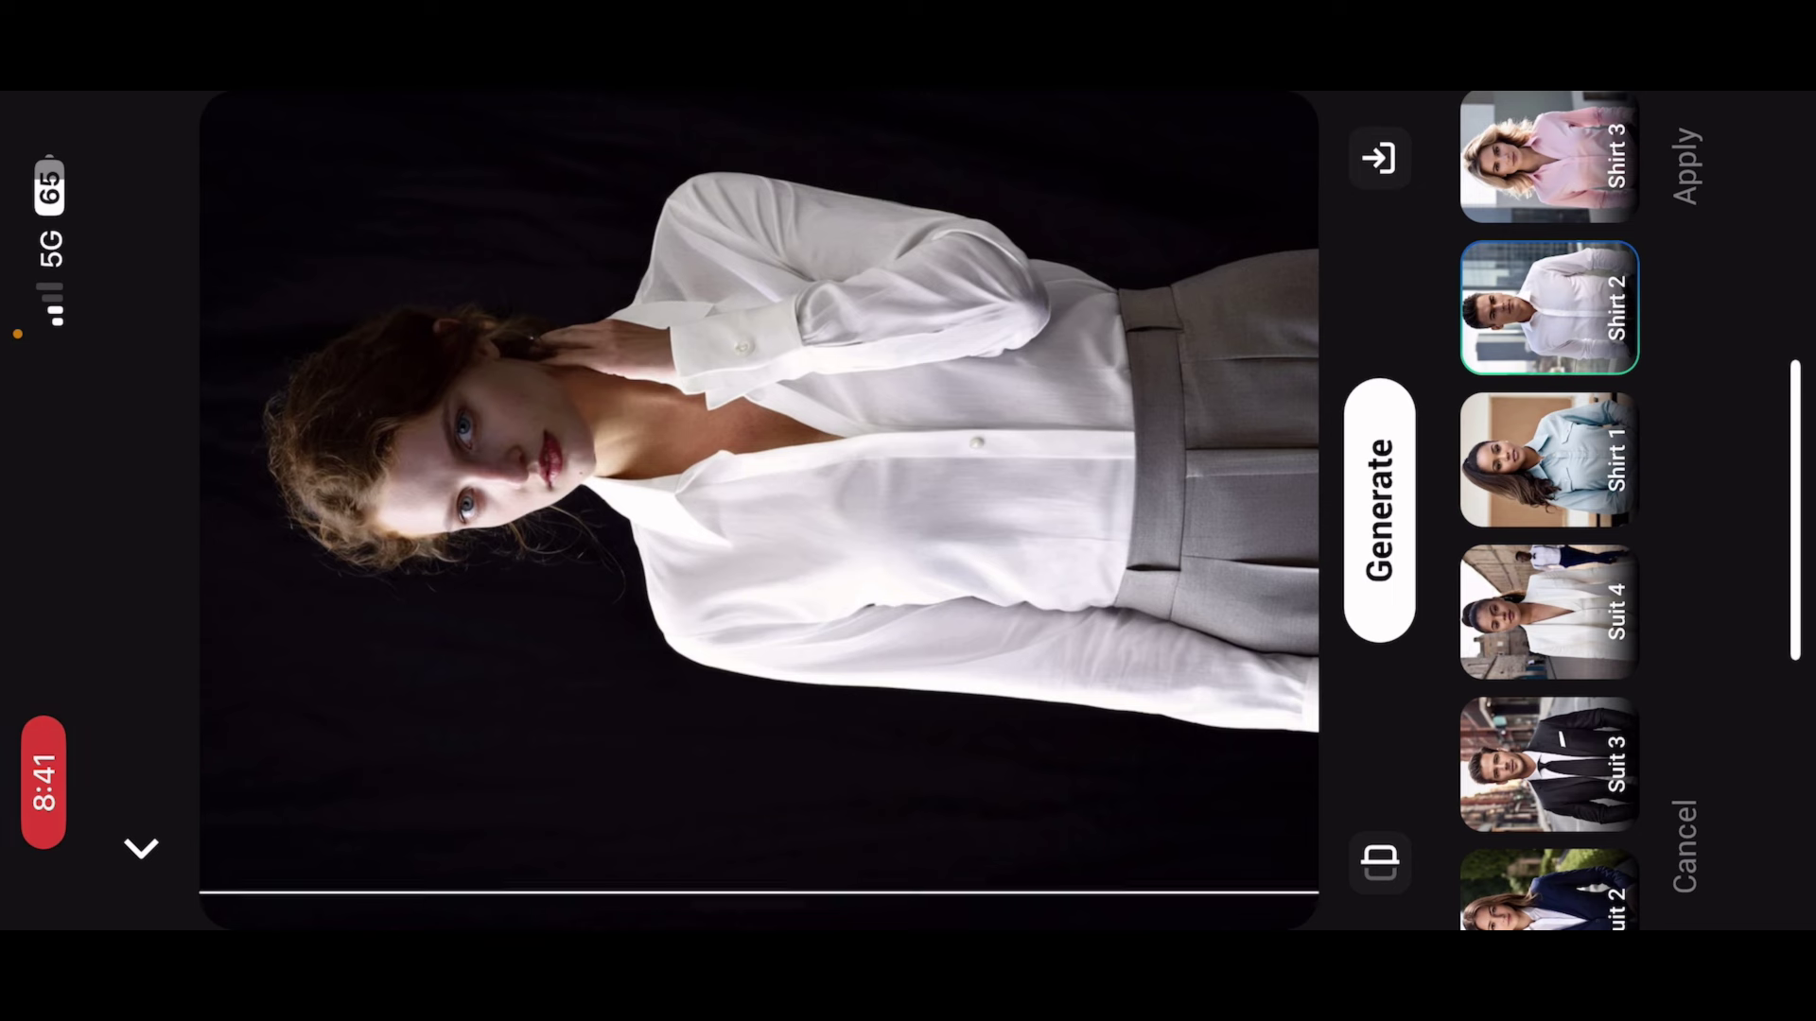
pyautogui.click(1380, 511)
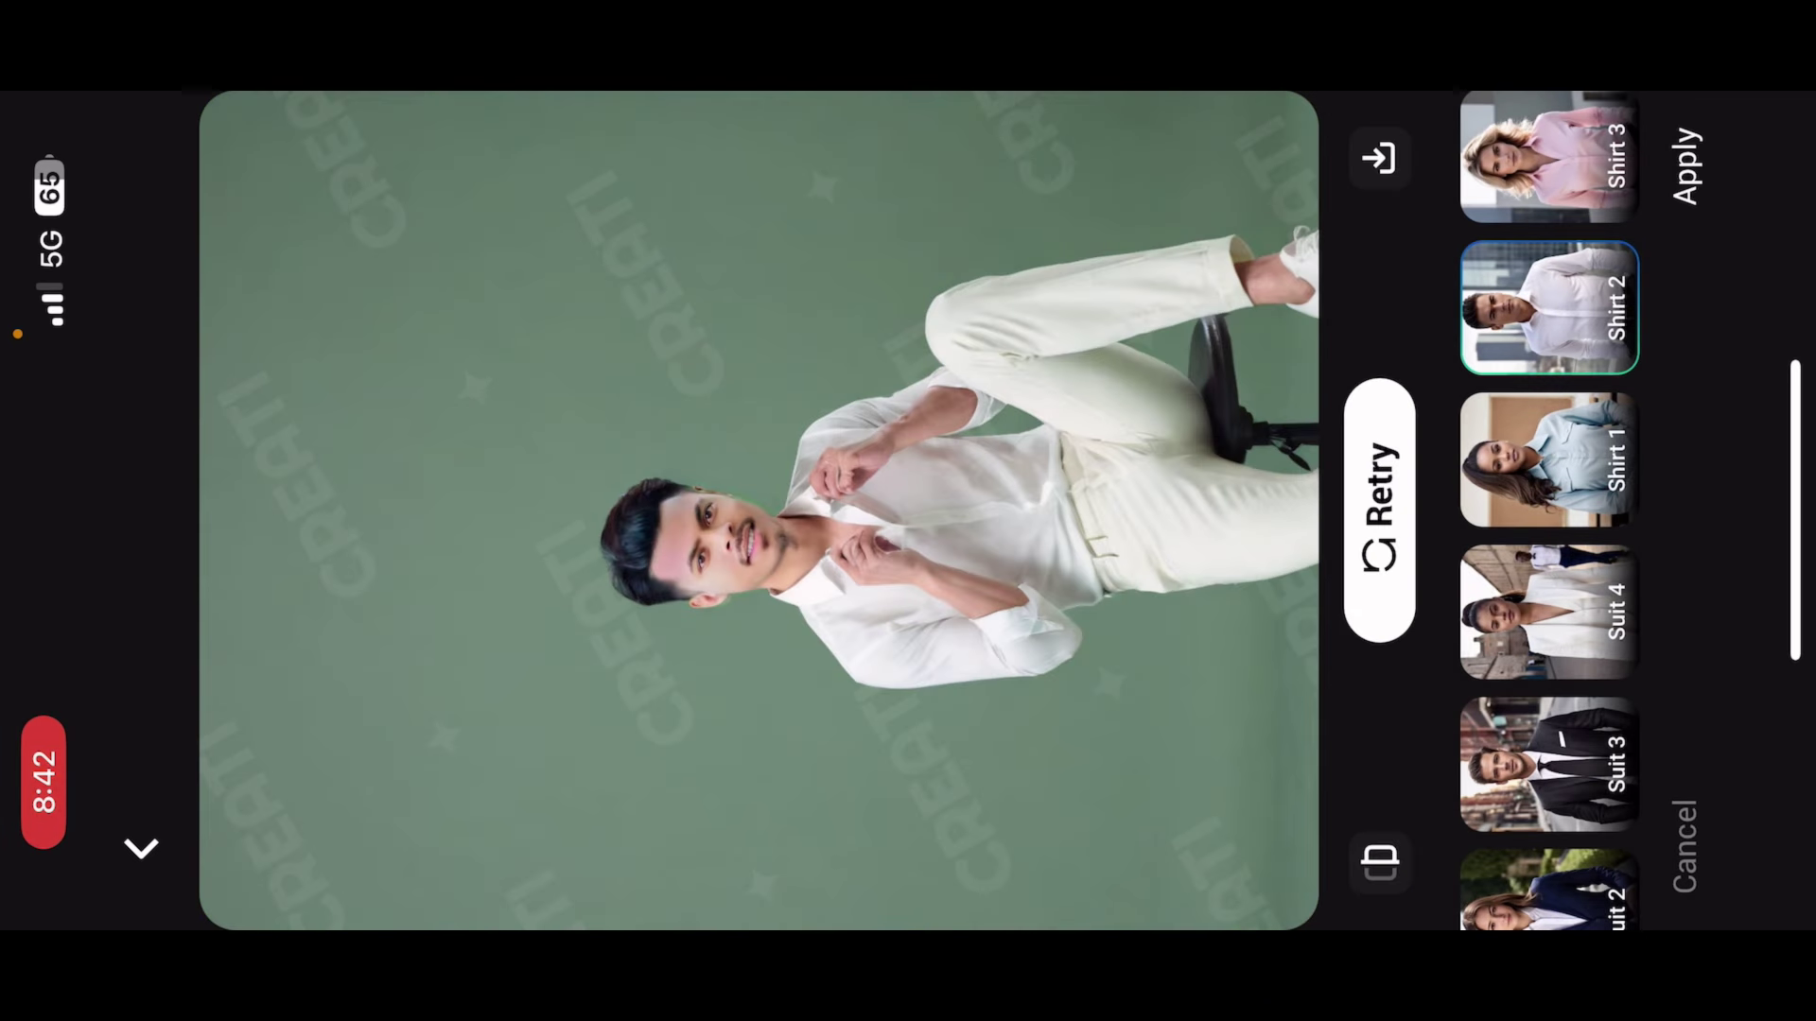
pyautogui.scroll(-3, 1549, 510)
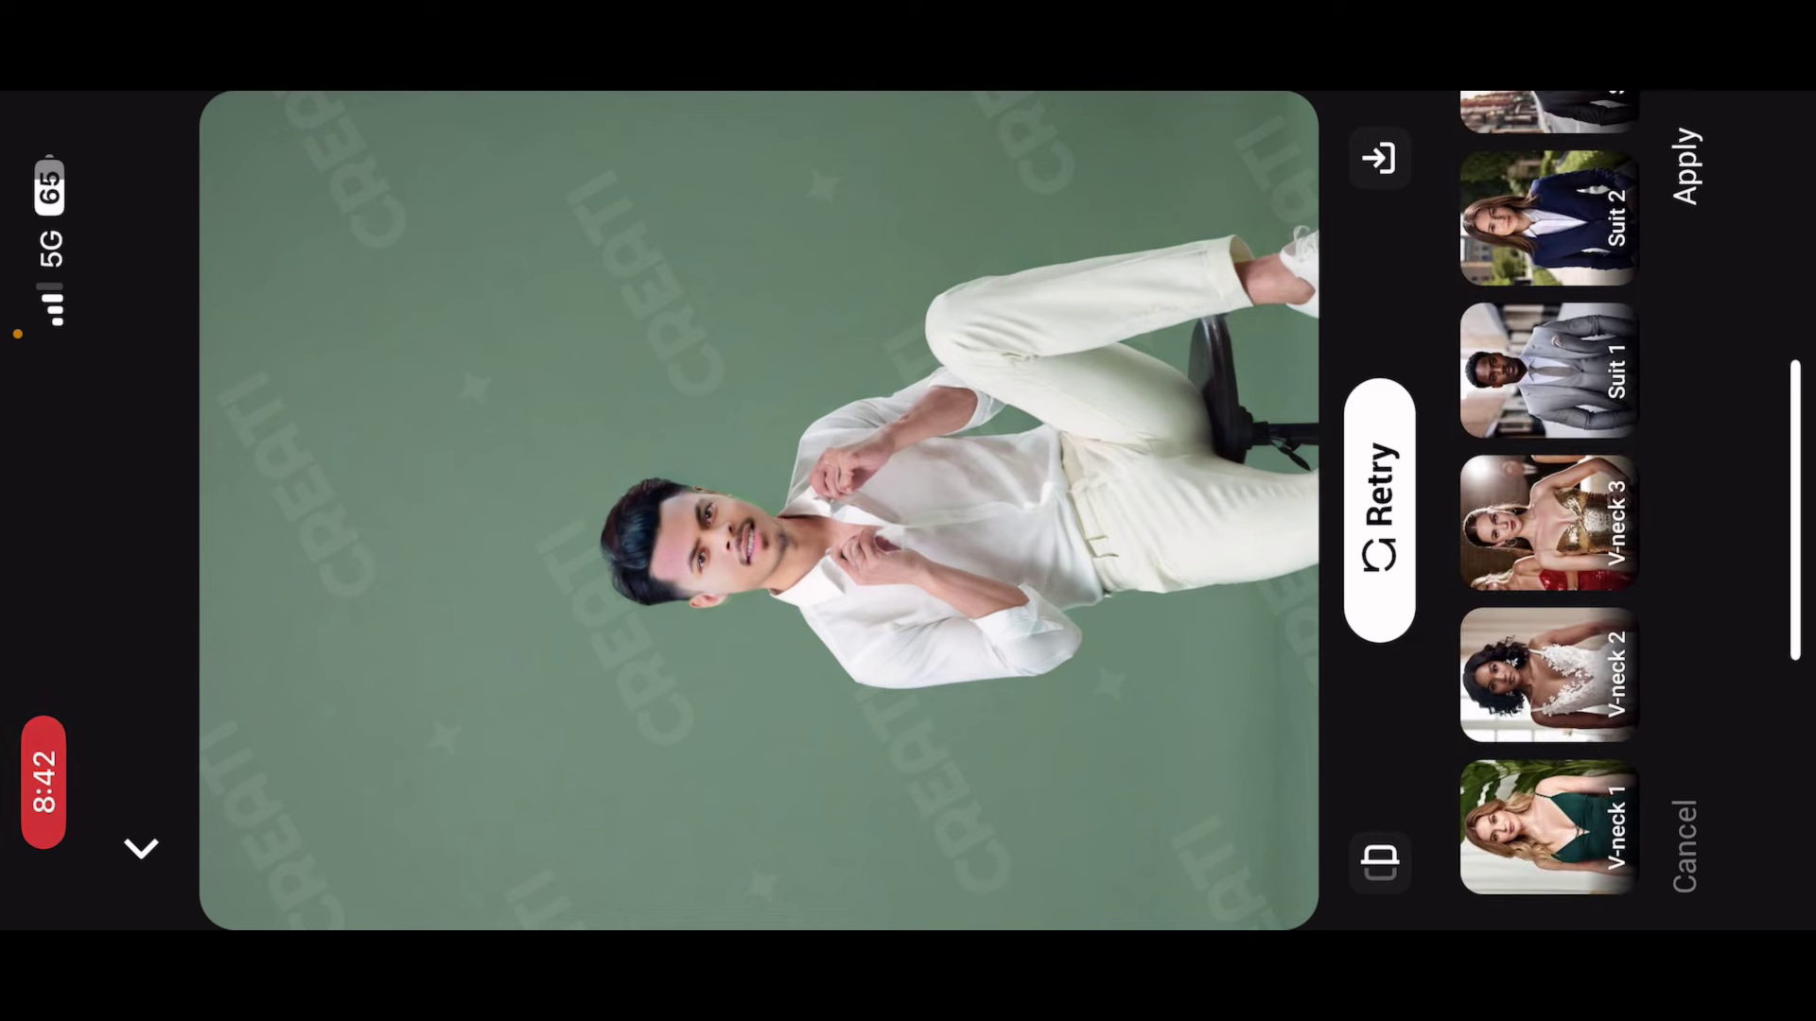
pyautogui.click(1685, 846)
pyautogui.click(1592, 668)
pyautogui.scroll(3, 1549, 510)
pyautogui.scroll(-5, 1549, 511)
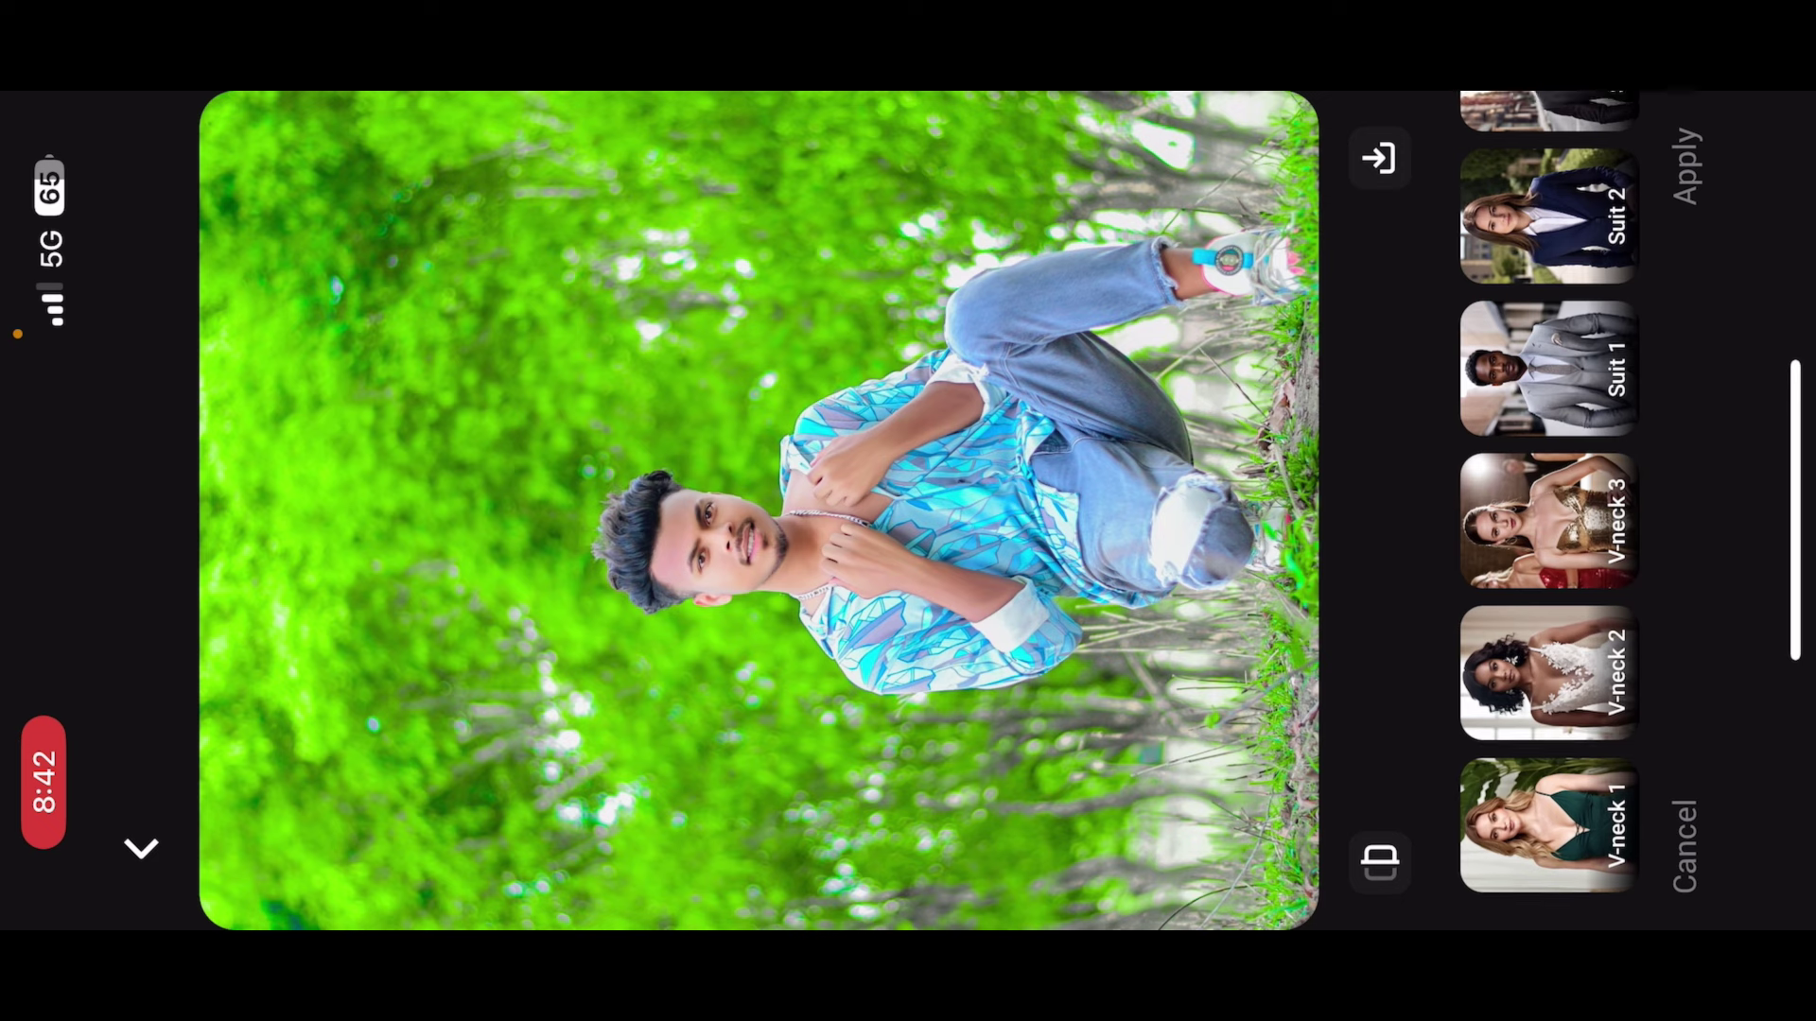
pyautogui.click(1684, 846)
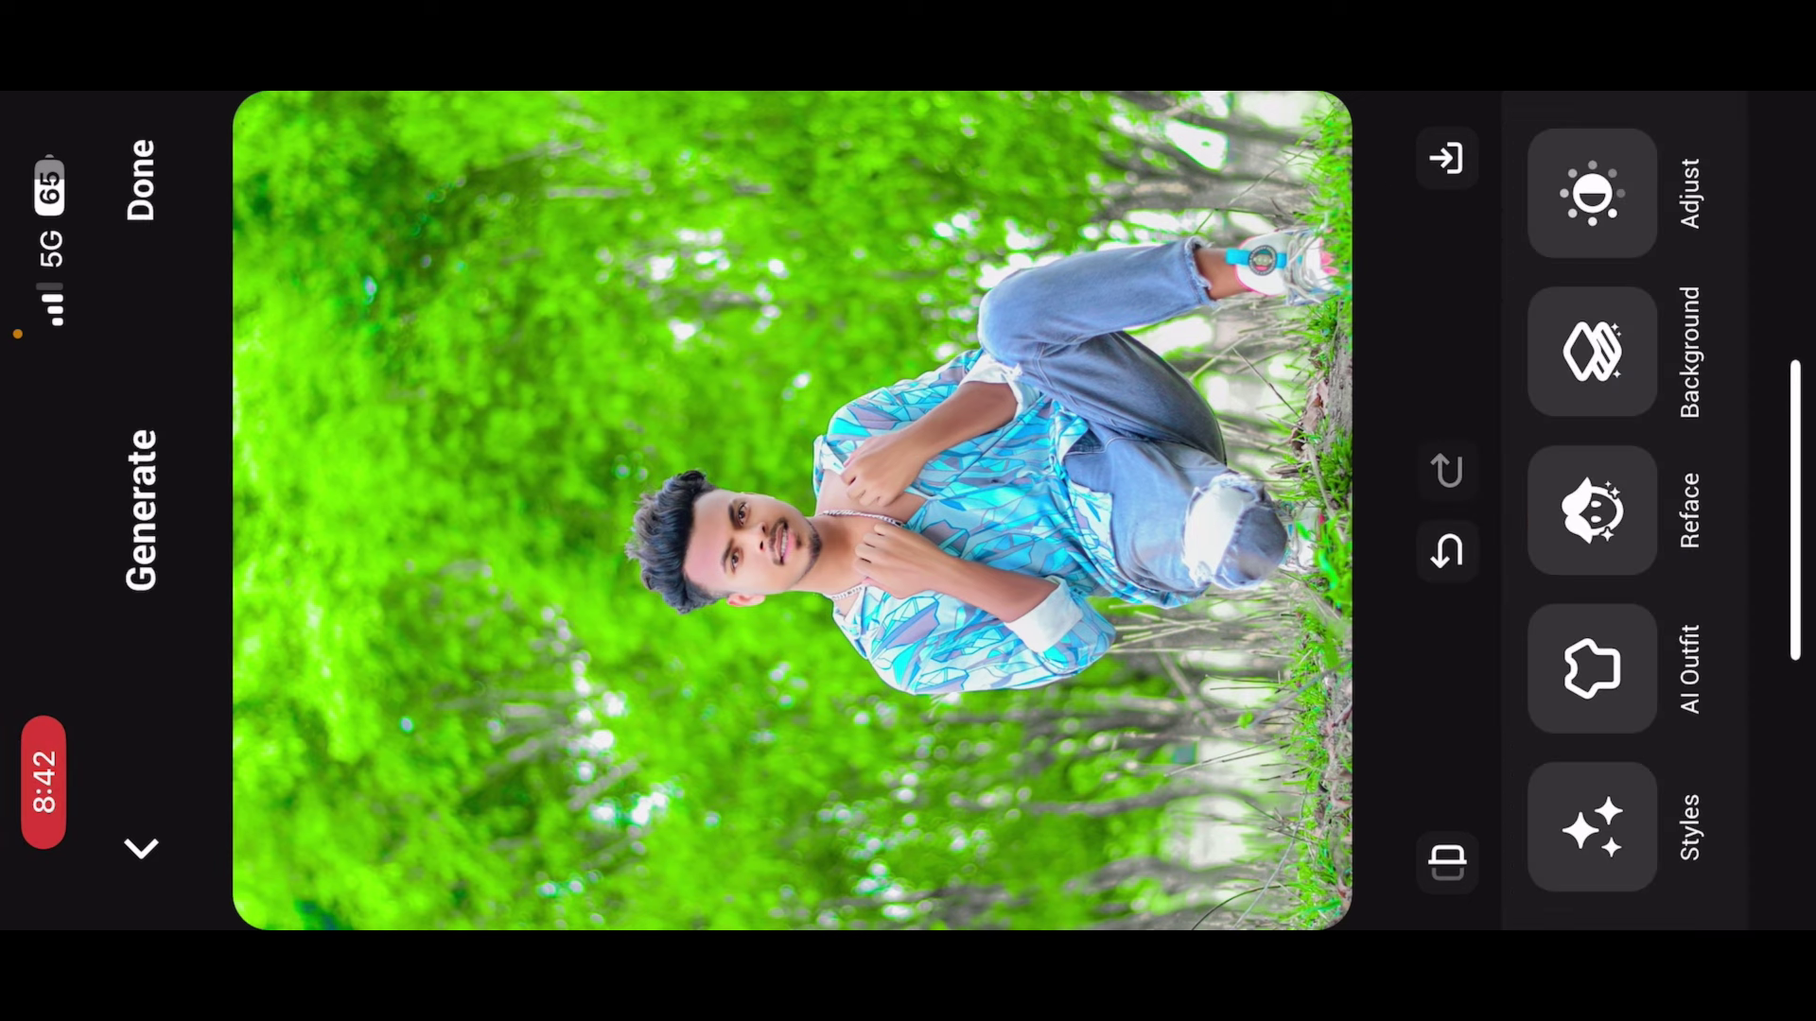
# Step: Generate and apply the Spring background preset behind the crouching man
pyautogui.click(1592, 352)
pyautogui.scroll(2, 1549, 511)
pyautogui.scroll(5, 1550, 511)
pyautogui.scroll(3, 1549, 511)
pyautogui.scroll(2, 1549, 511)
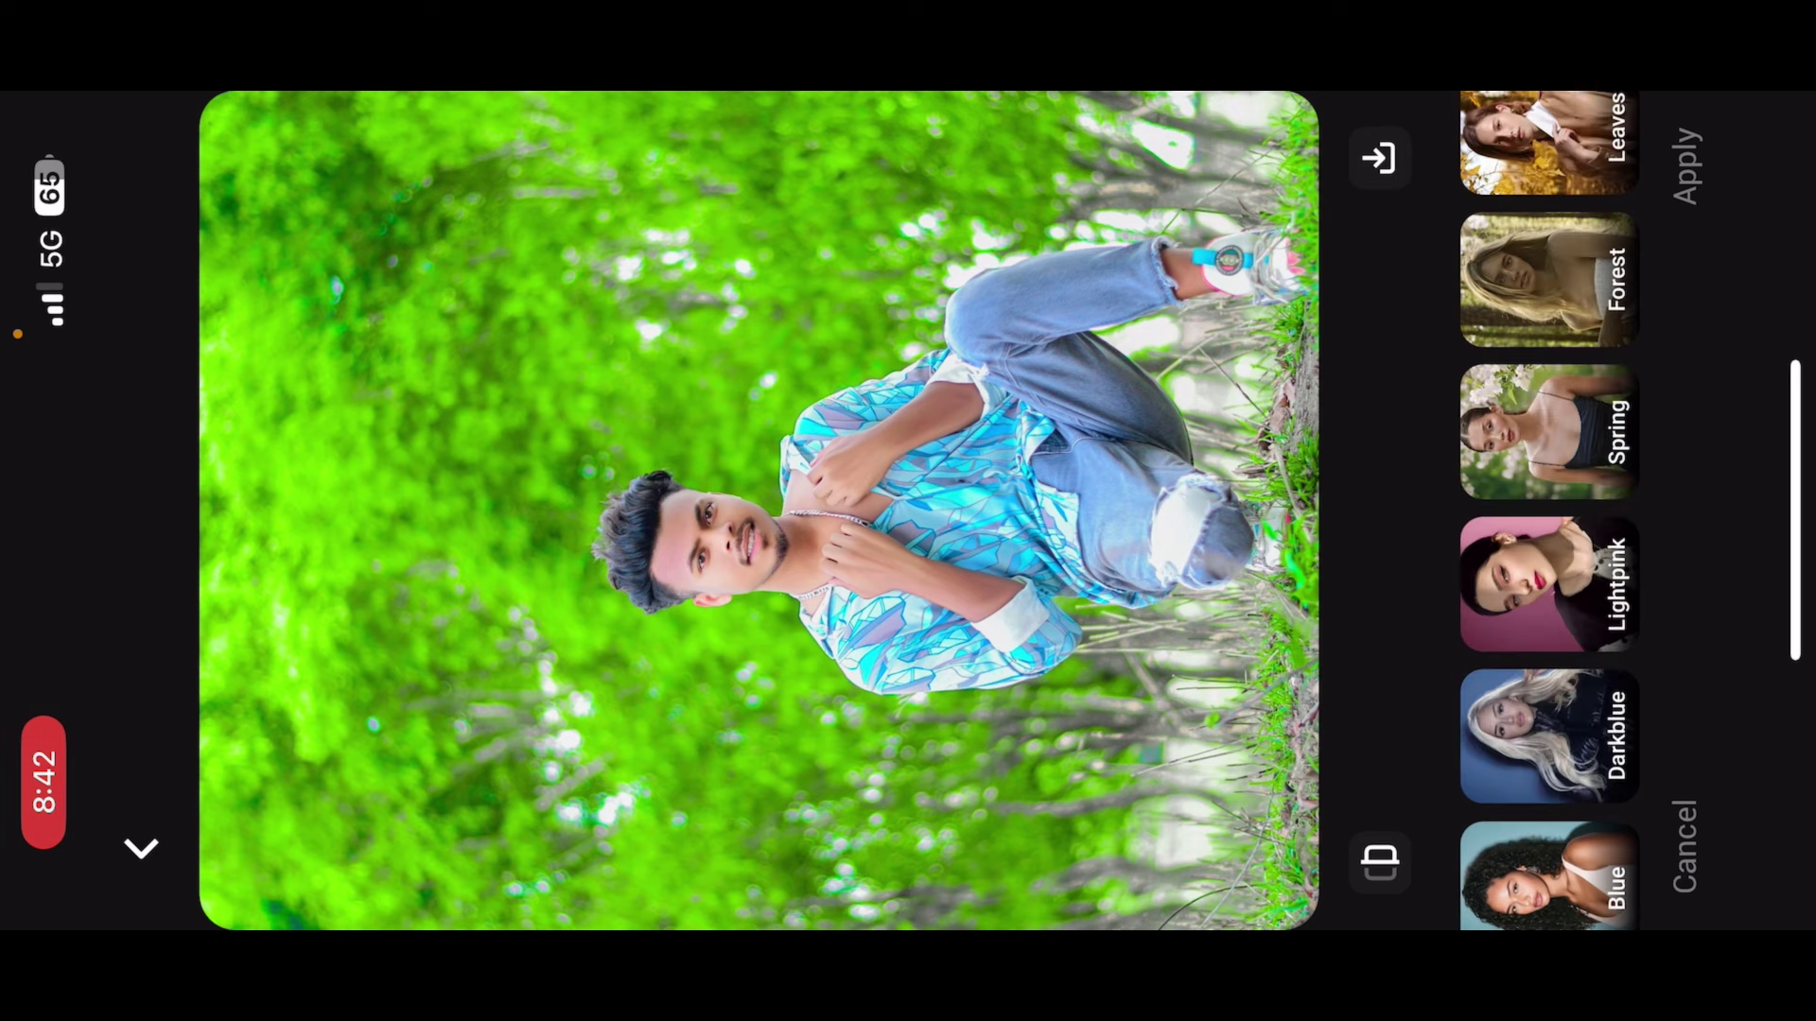
pyautogui.click(1549, 431)
pyautogui.click(1379, 489)
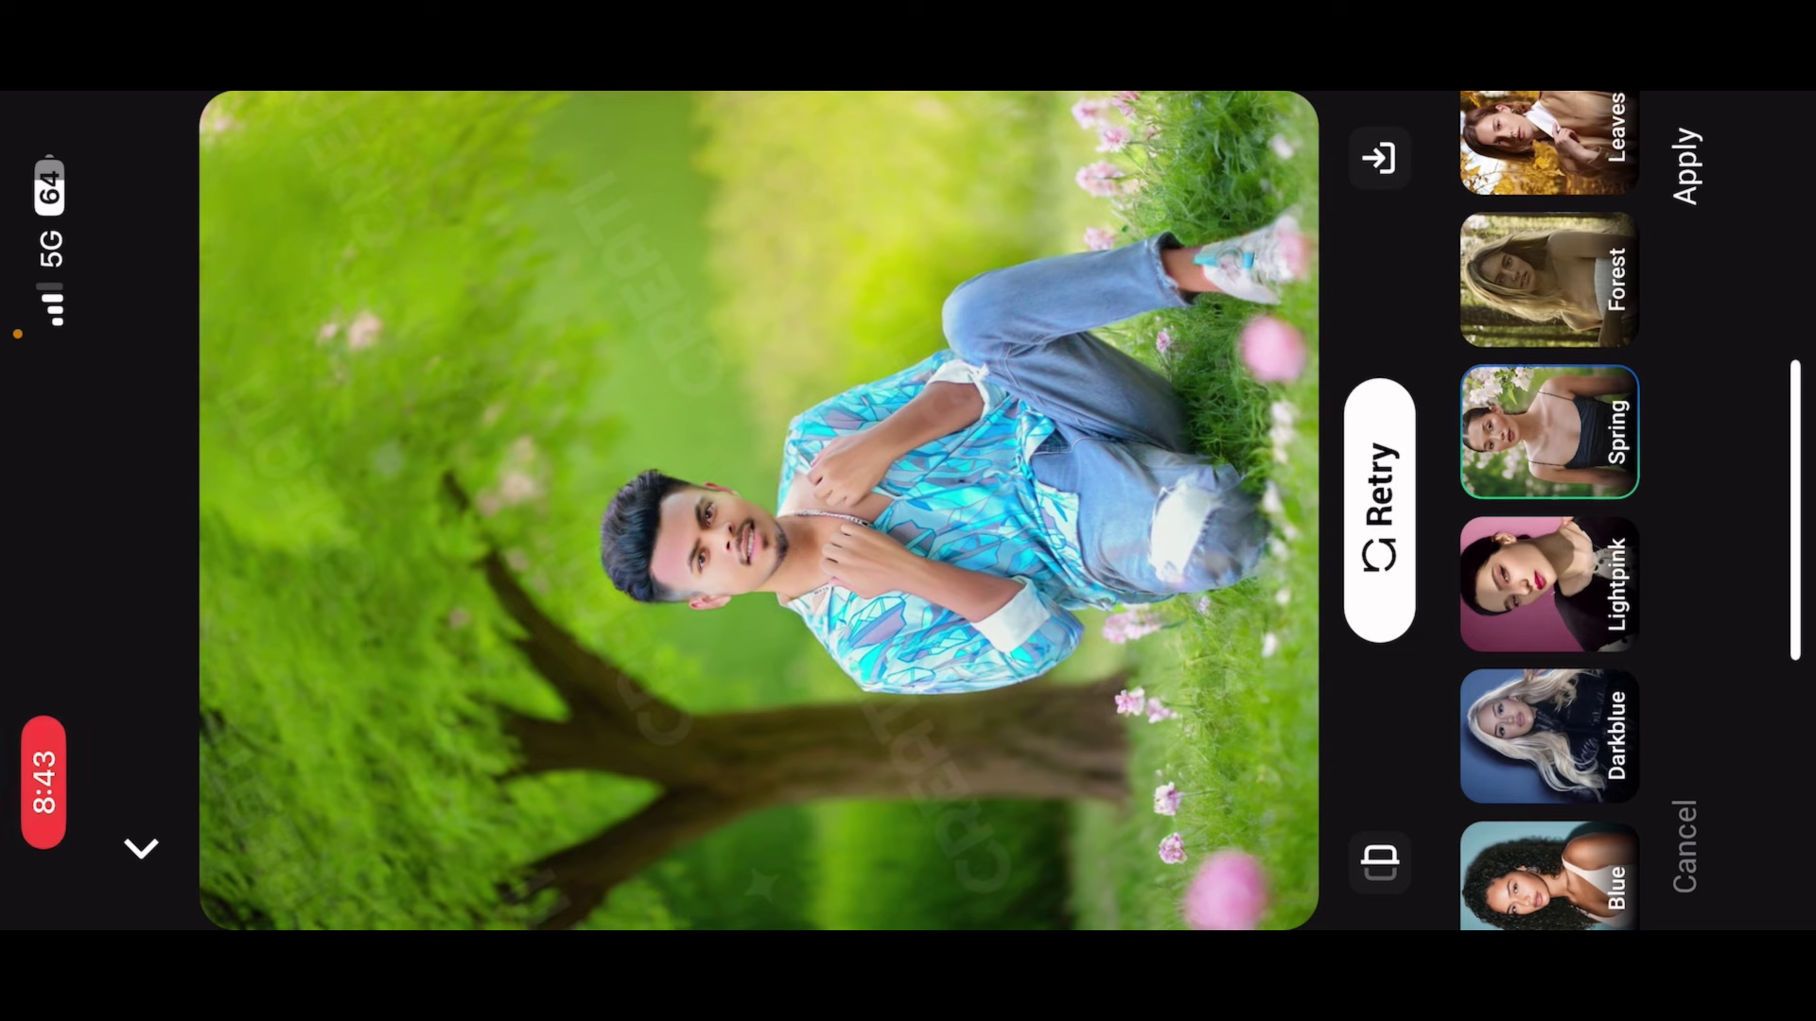
pyautogui.click(1687, 165)
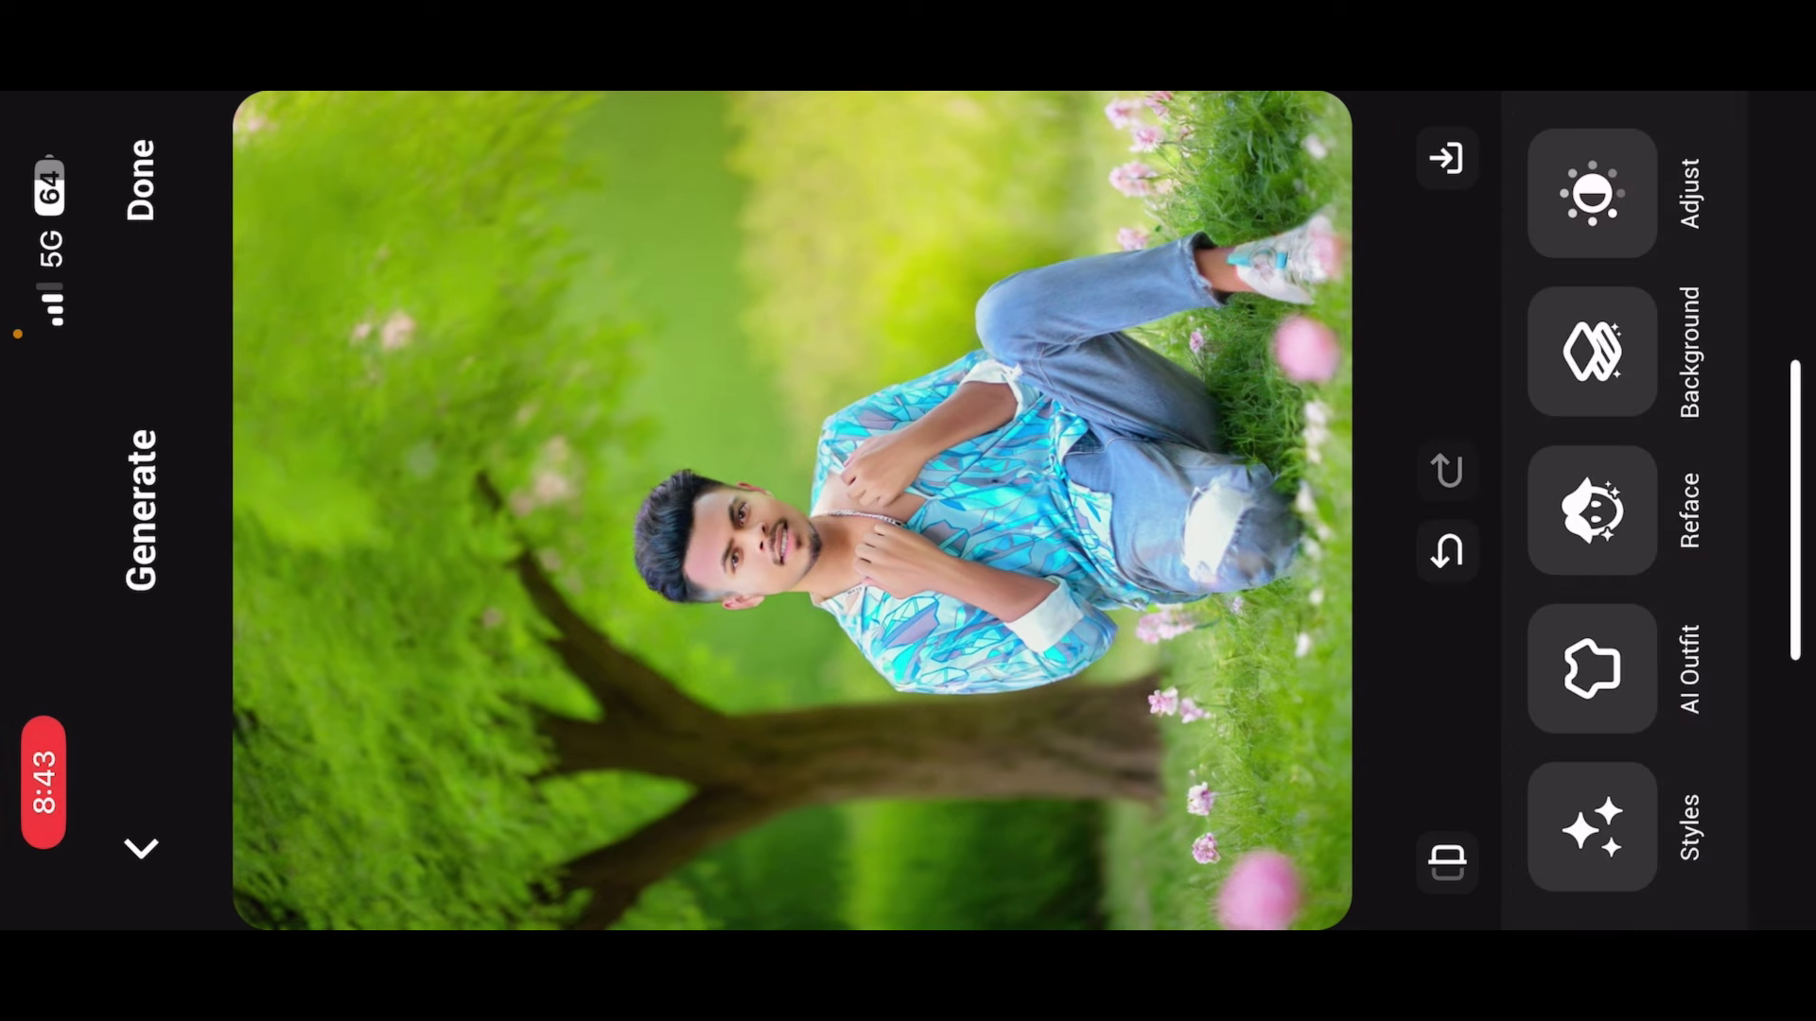
# Step: Download the finished photo and dismiss the satisfaction prompt
pyautogui.click(142, 180)
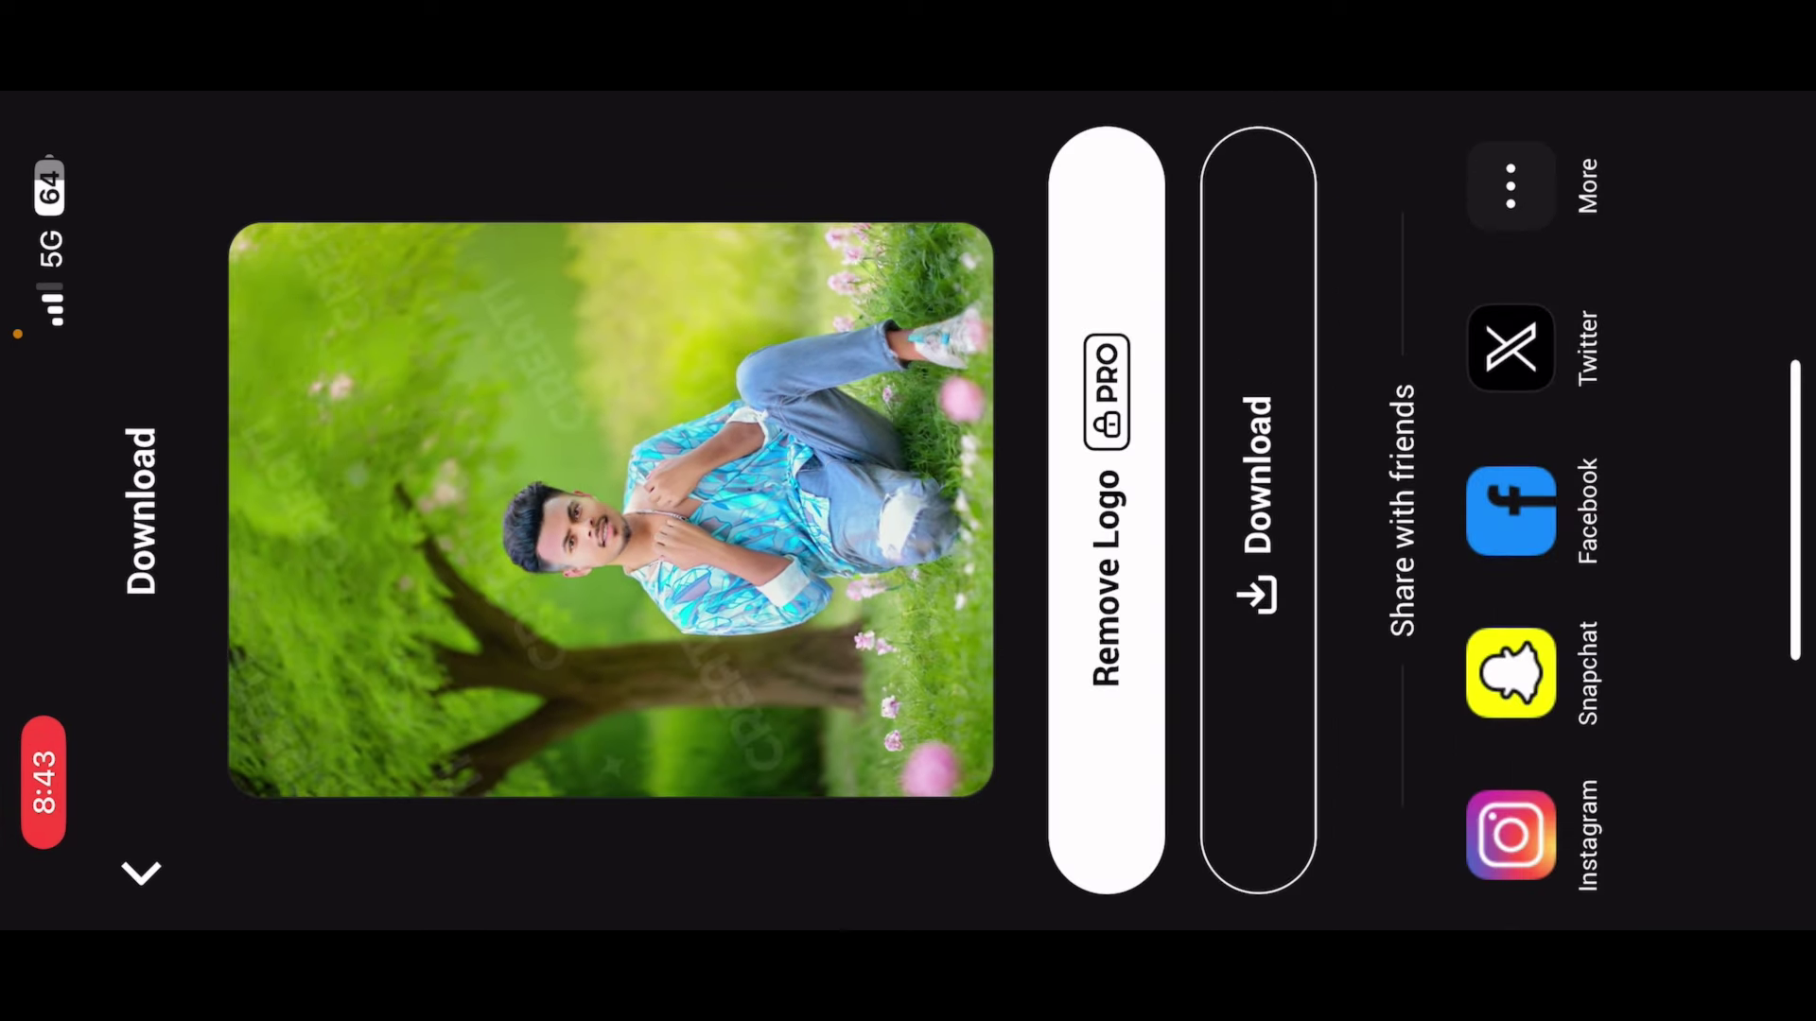
pyautogui.click(1258, 510)
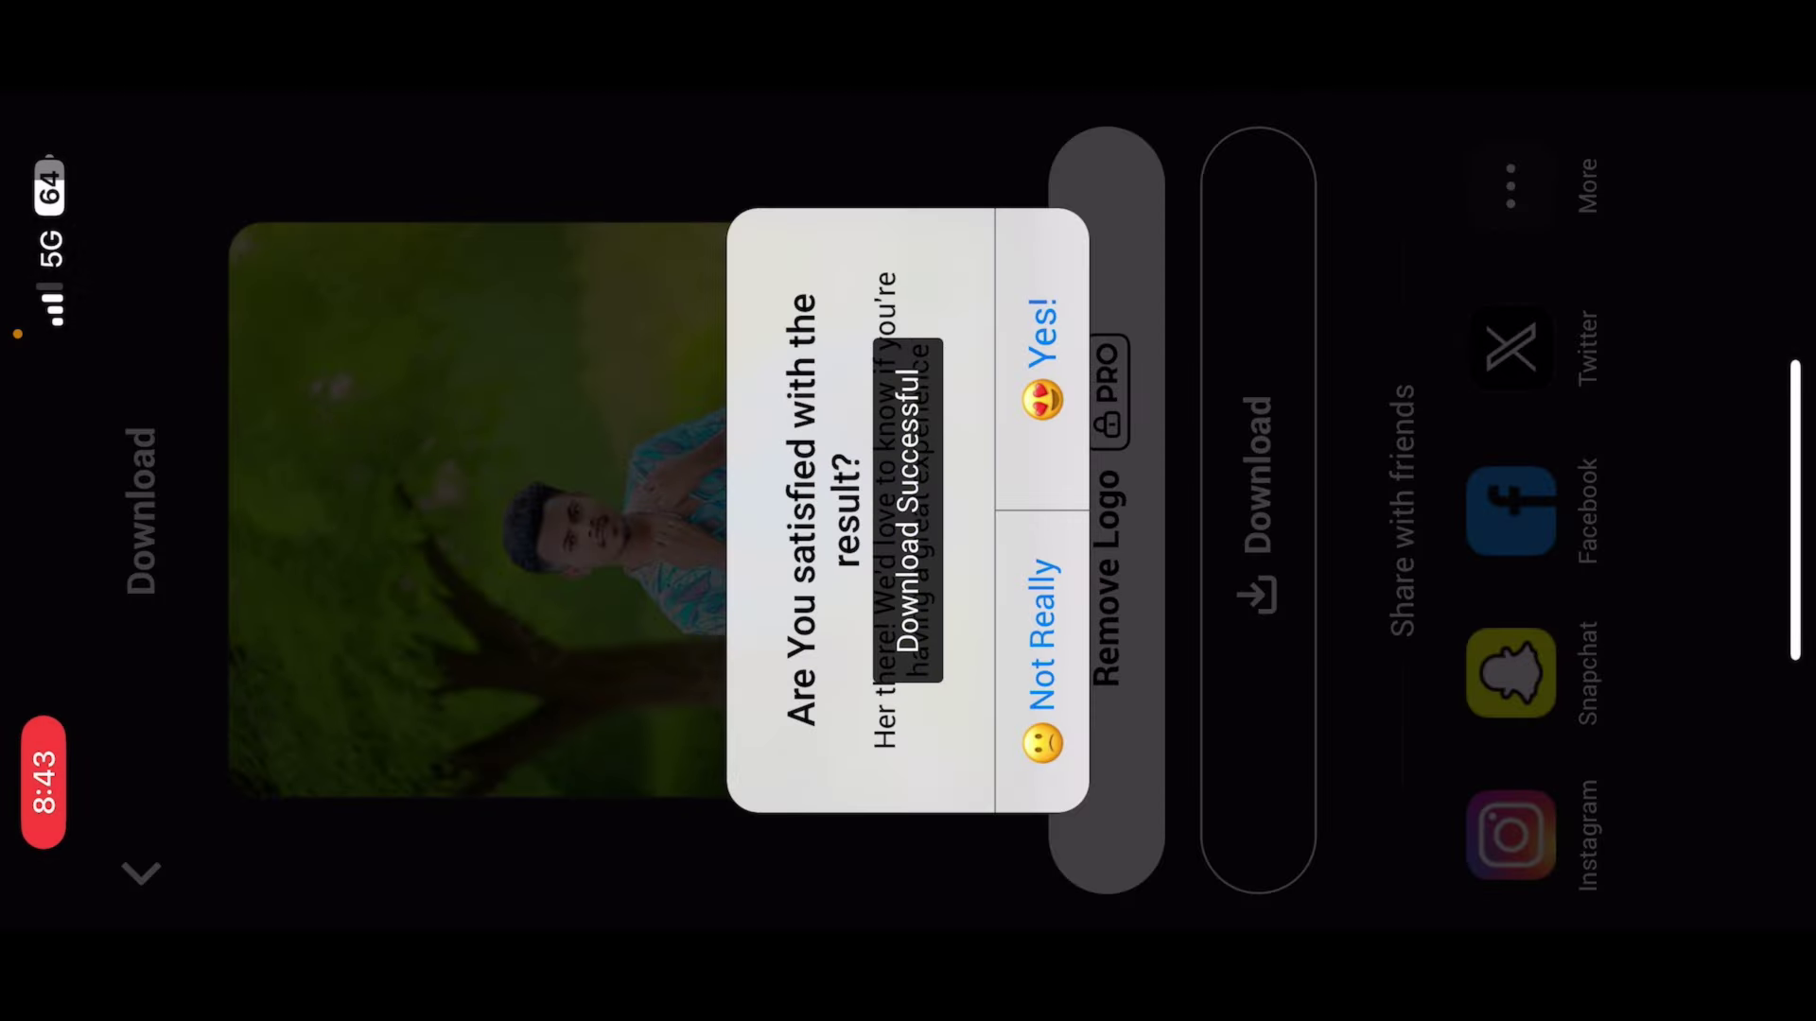
pyautogui.click(1042, 634)
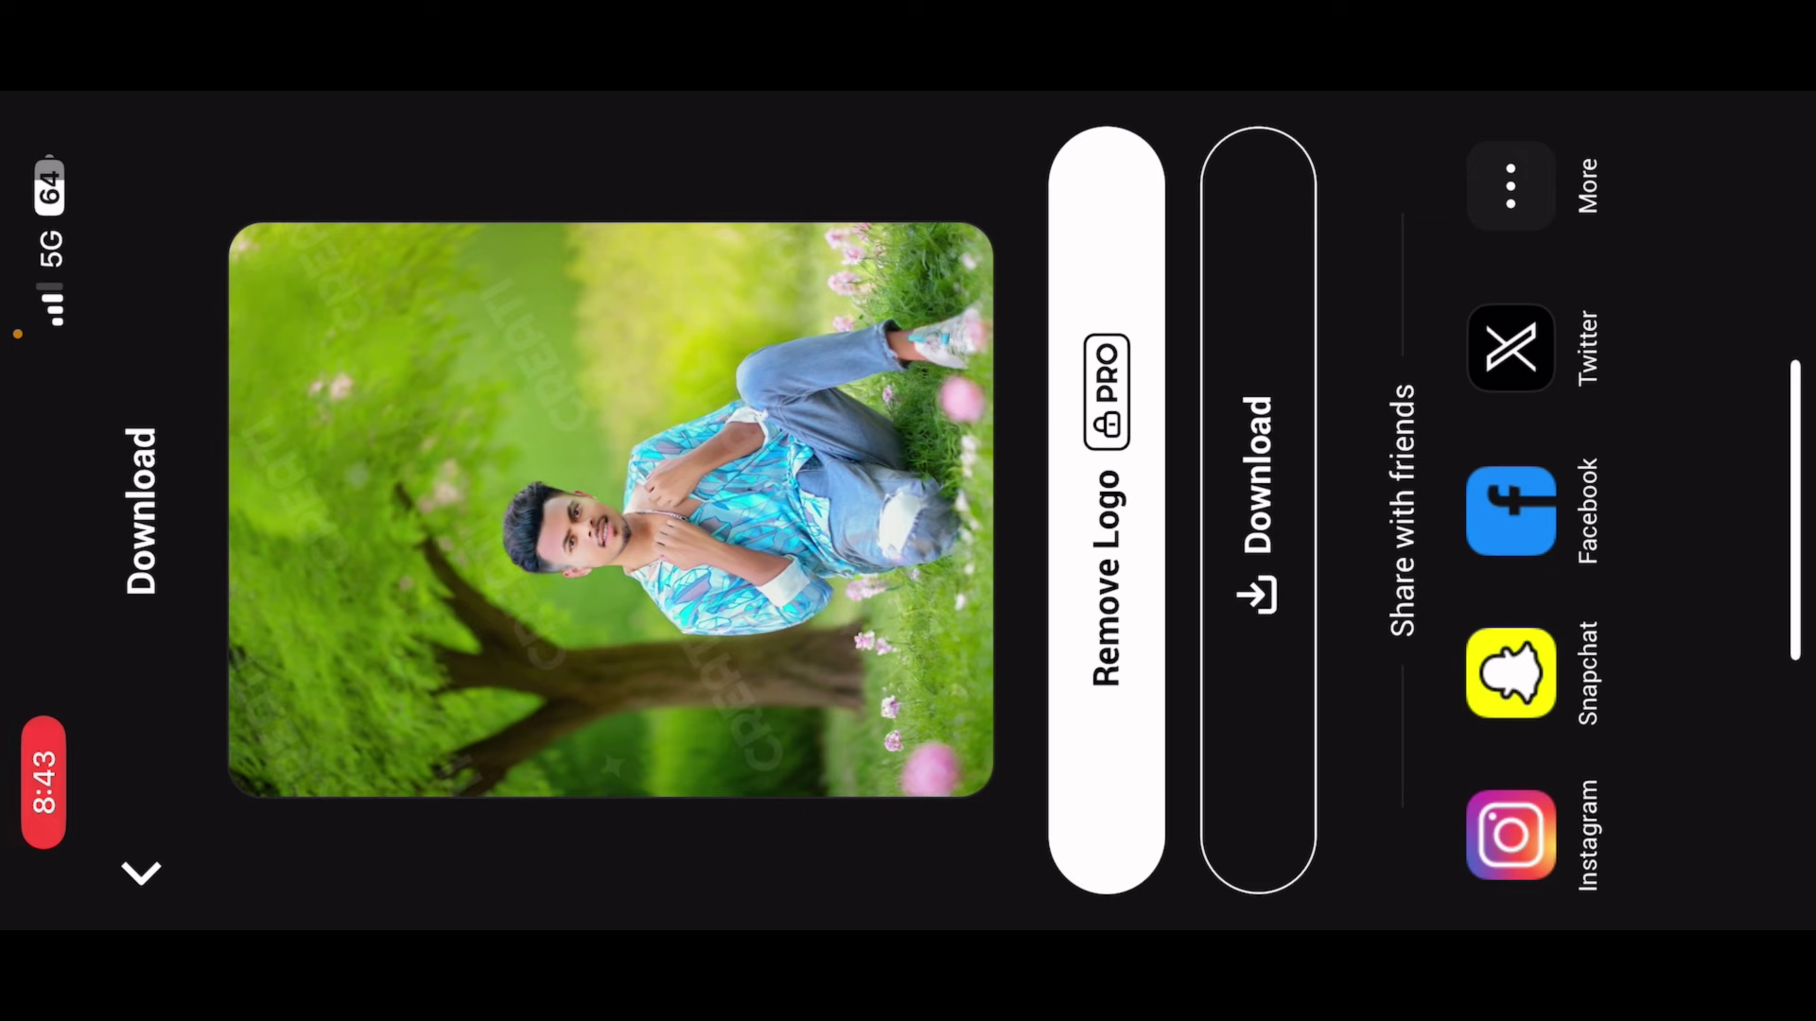
pyautogui.scroll(-2, 756, 511)
pyautogui.scroll(2, 756, 511)
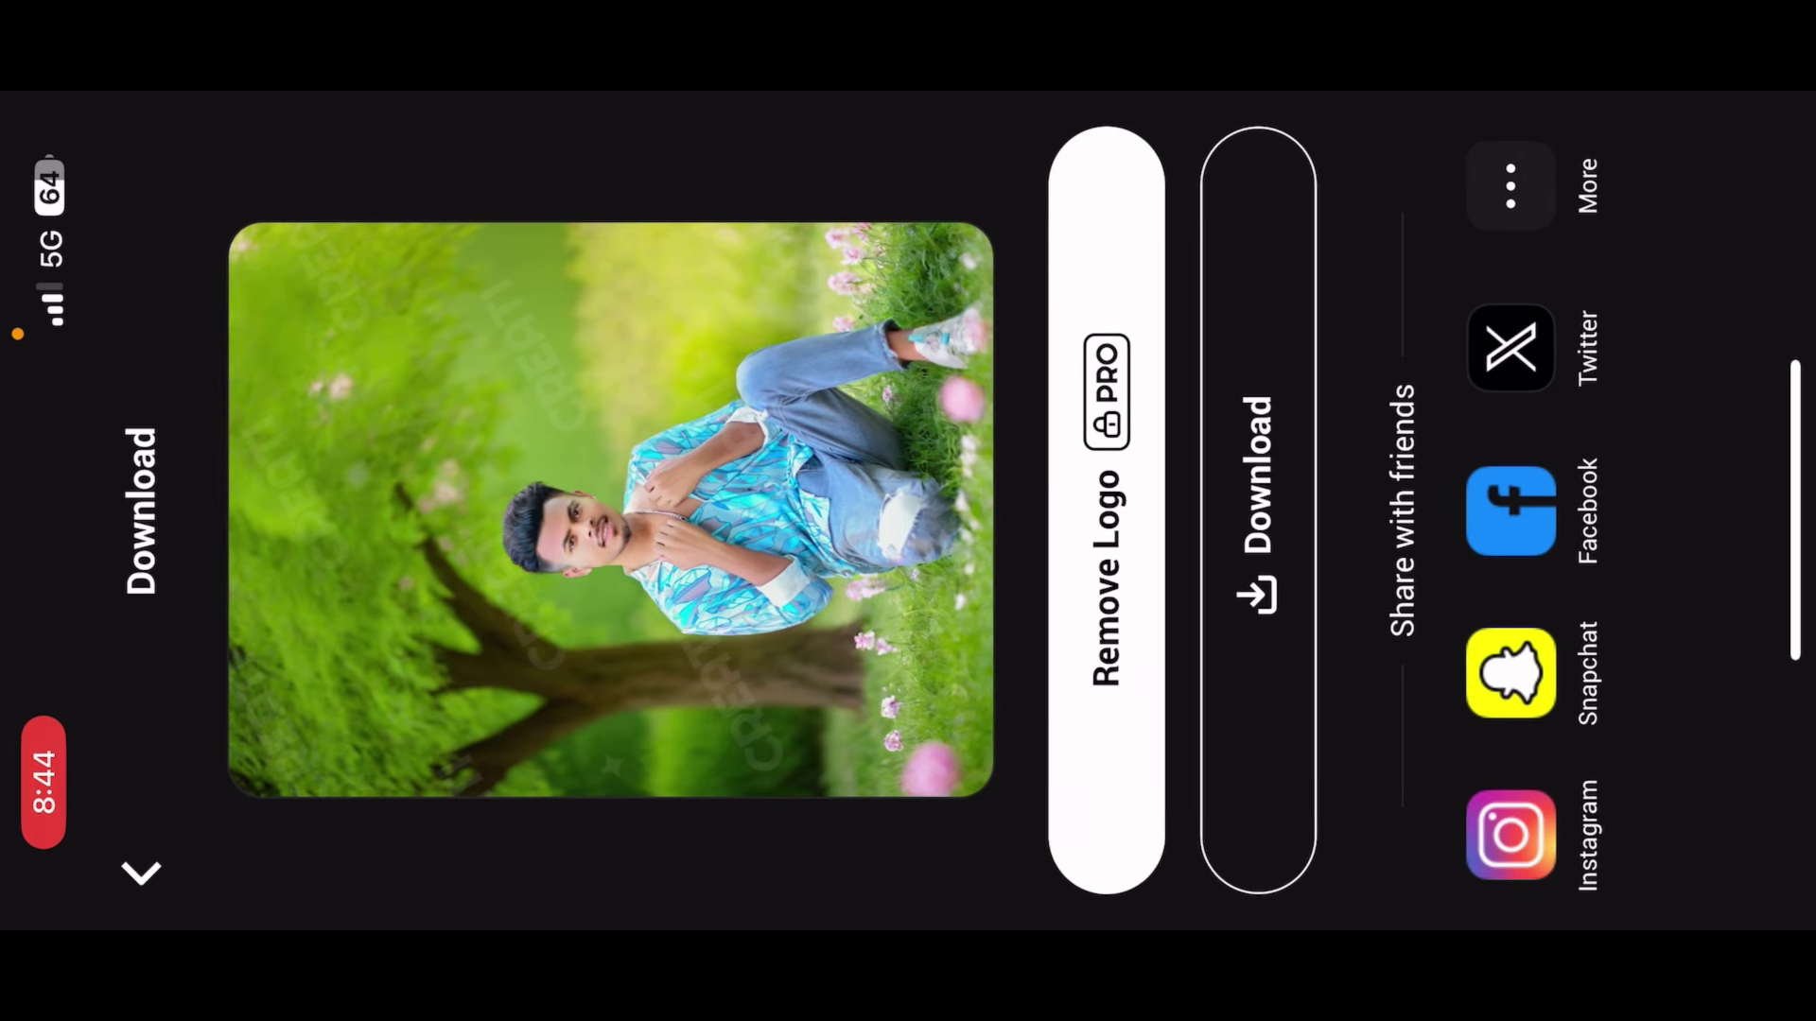